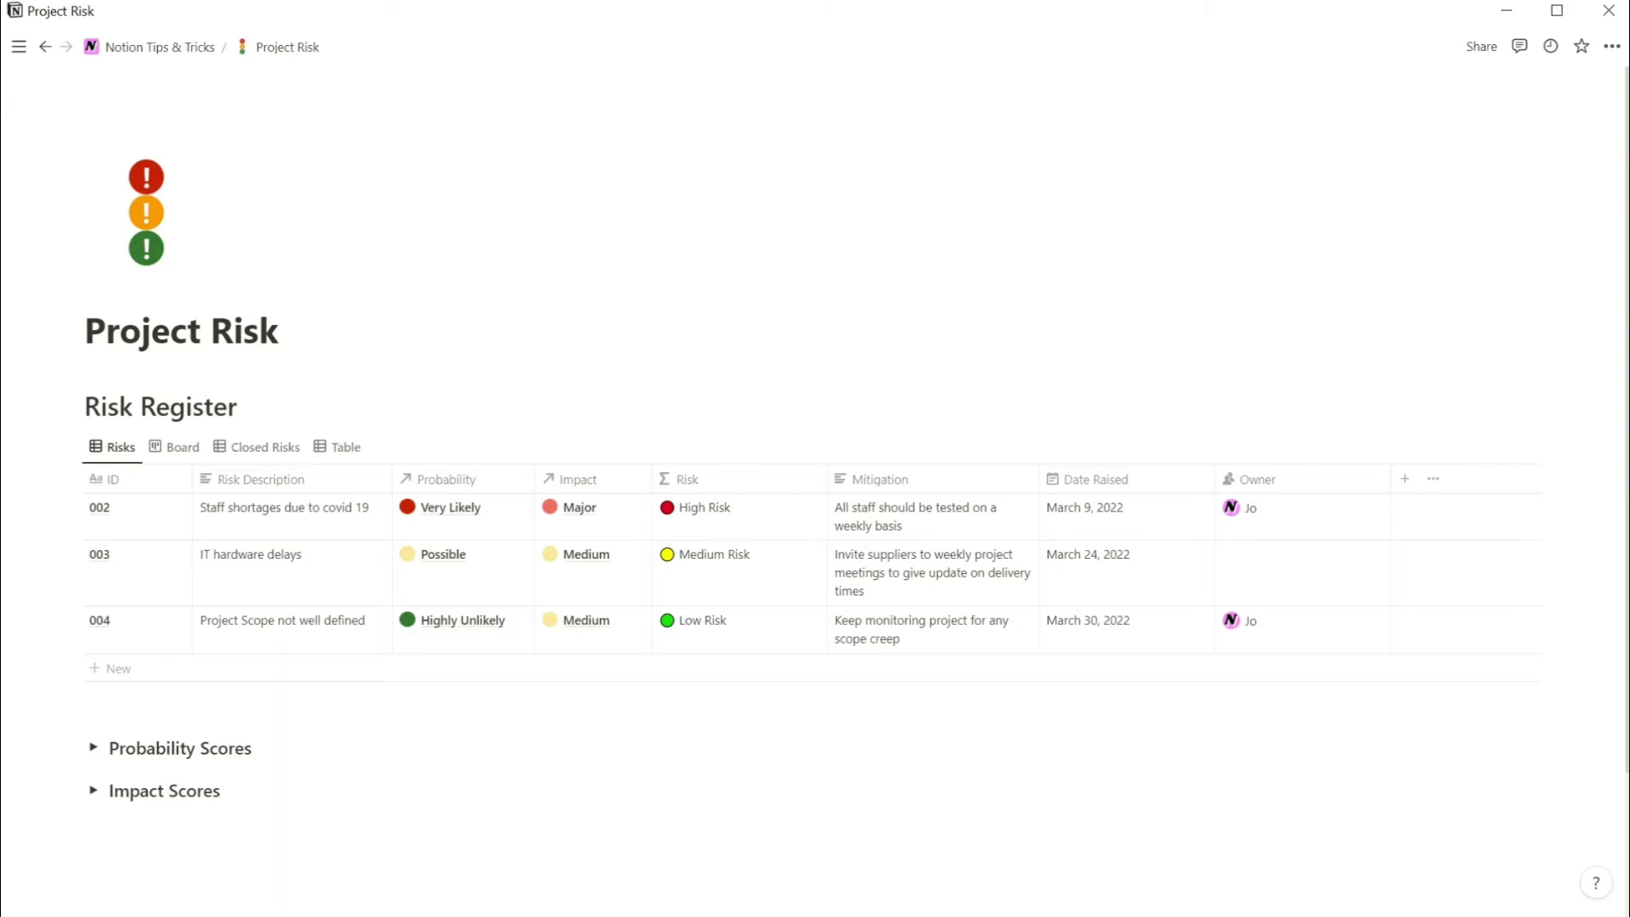
# Step: Add a new risk row with ID 005 and description 'Budget may be cut'
pyautogui.click(110, 669)
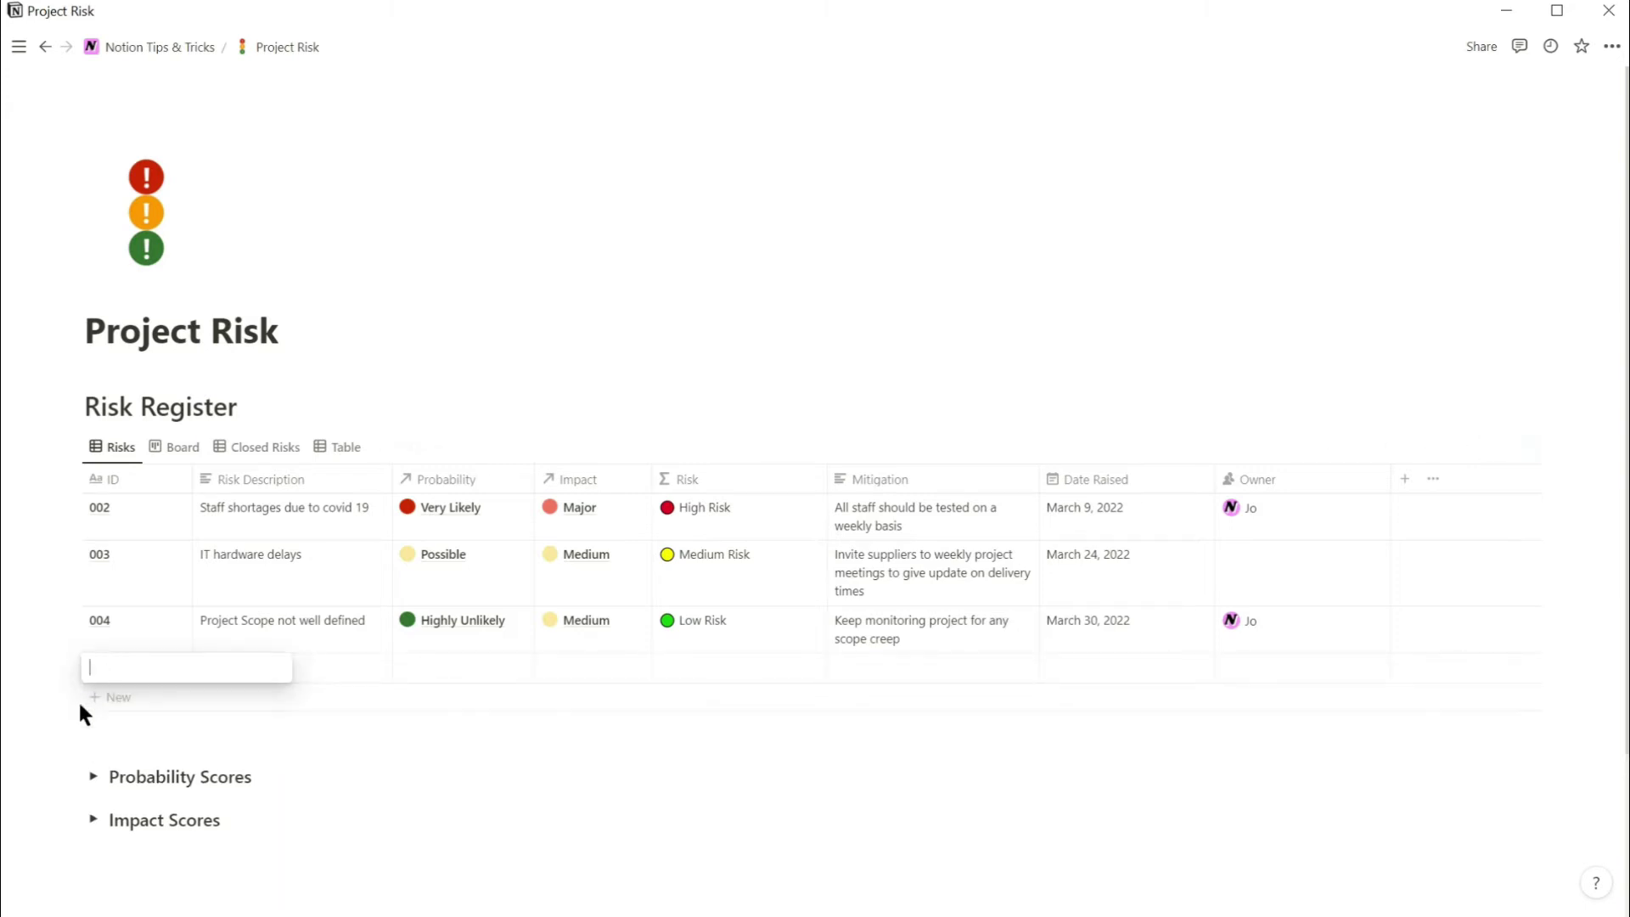
pyautogui.write('005')
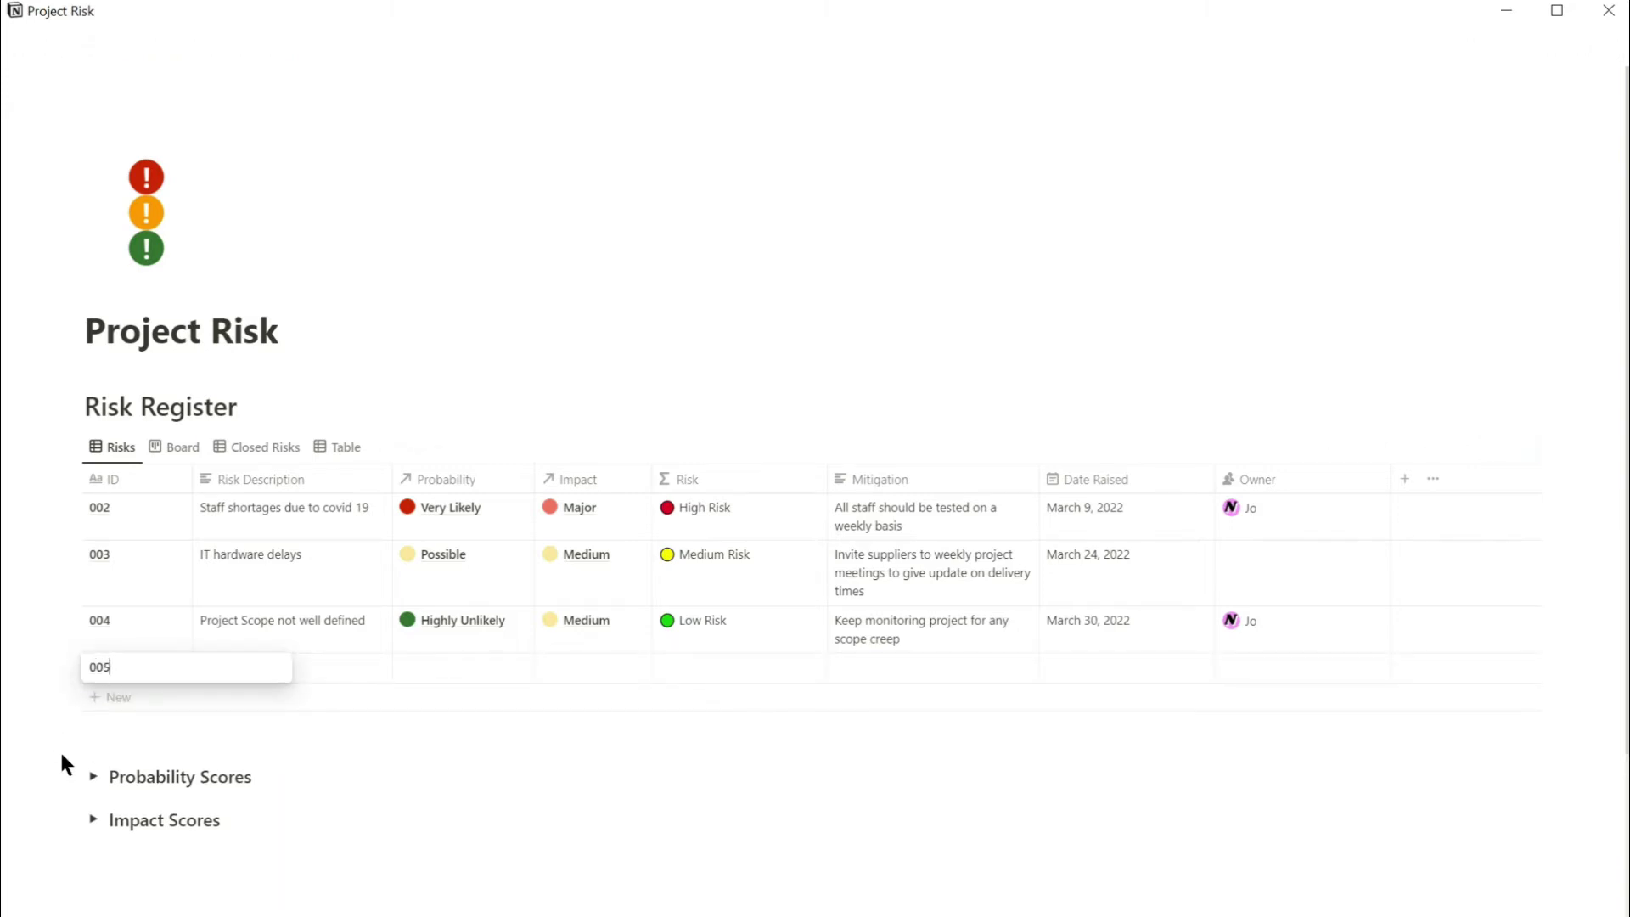
pyautogui.press('Tab')
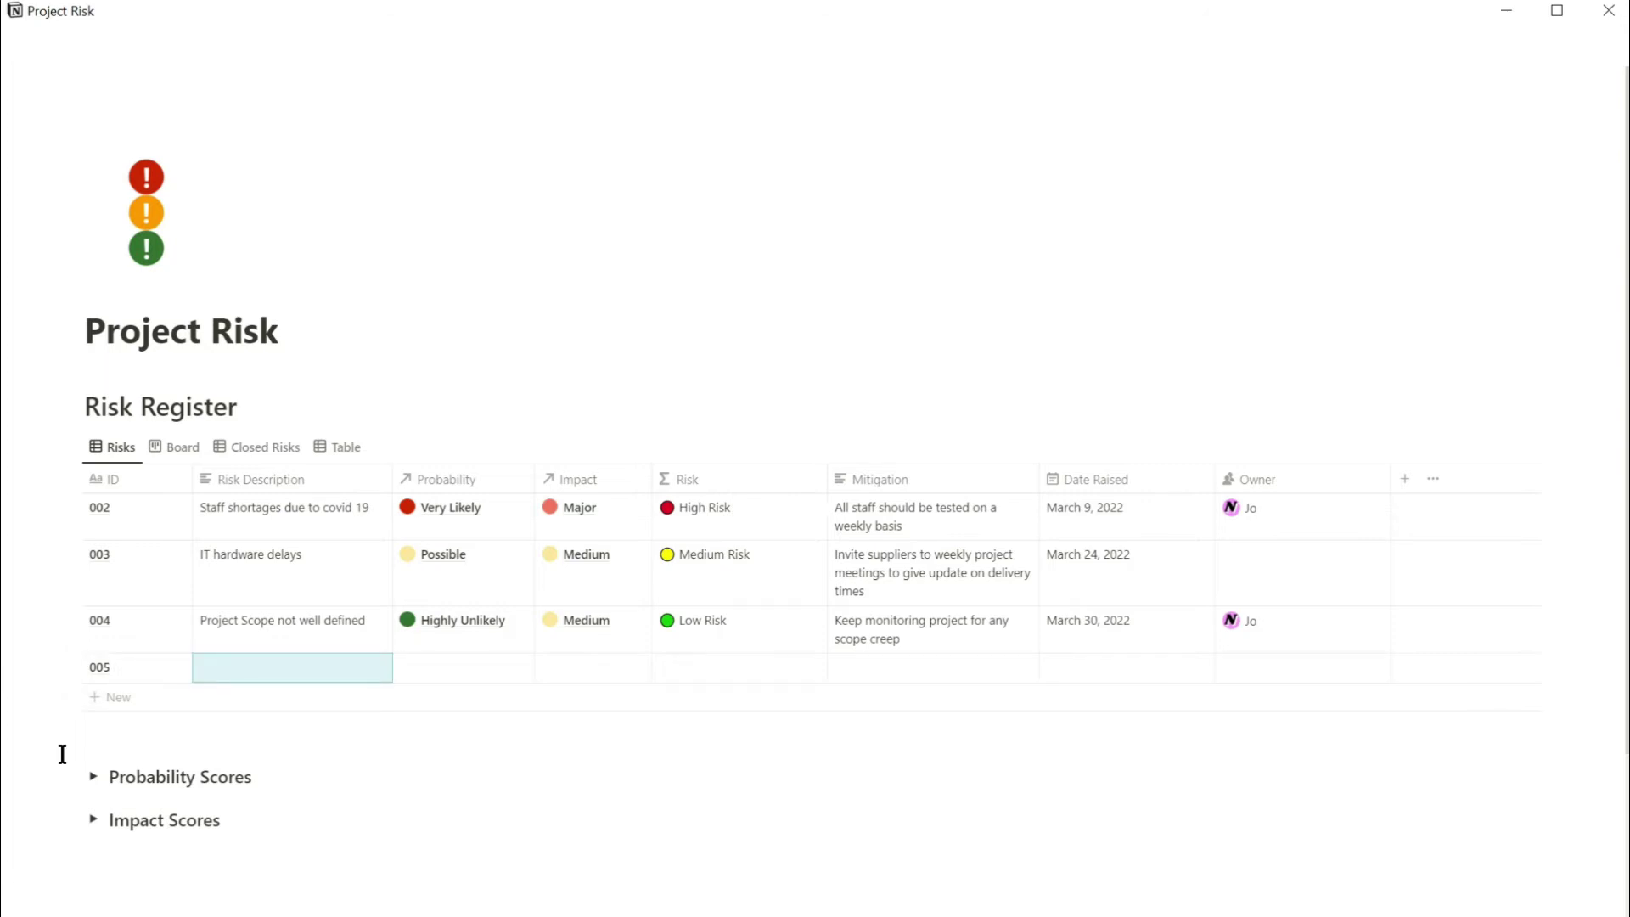
pyautogui.write('Budget')
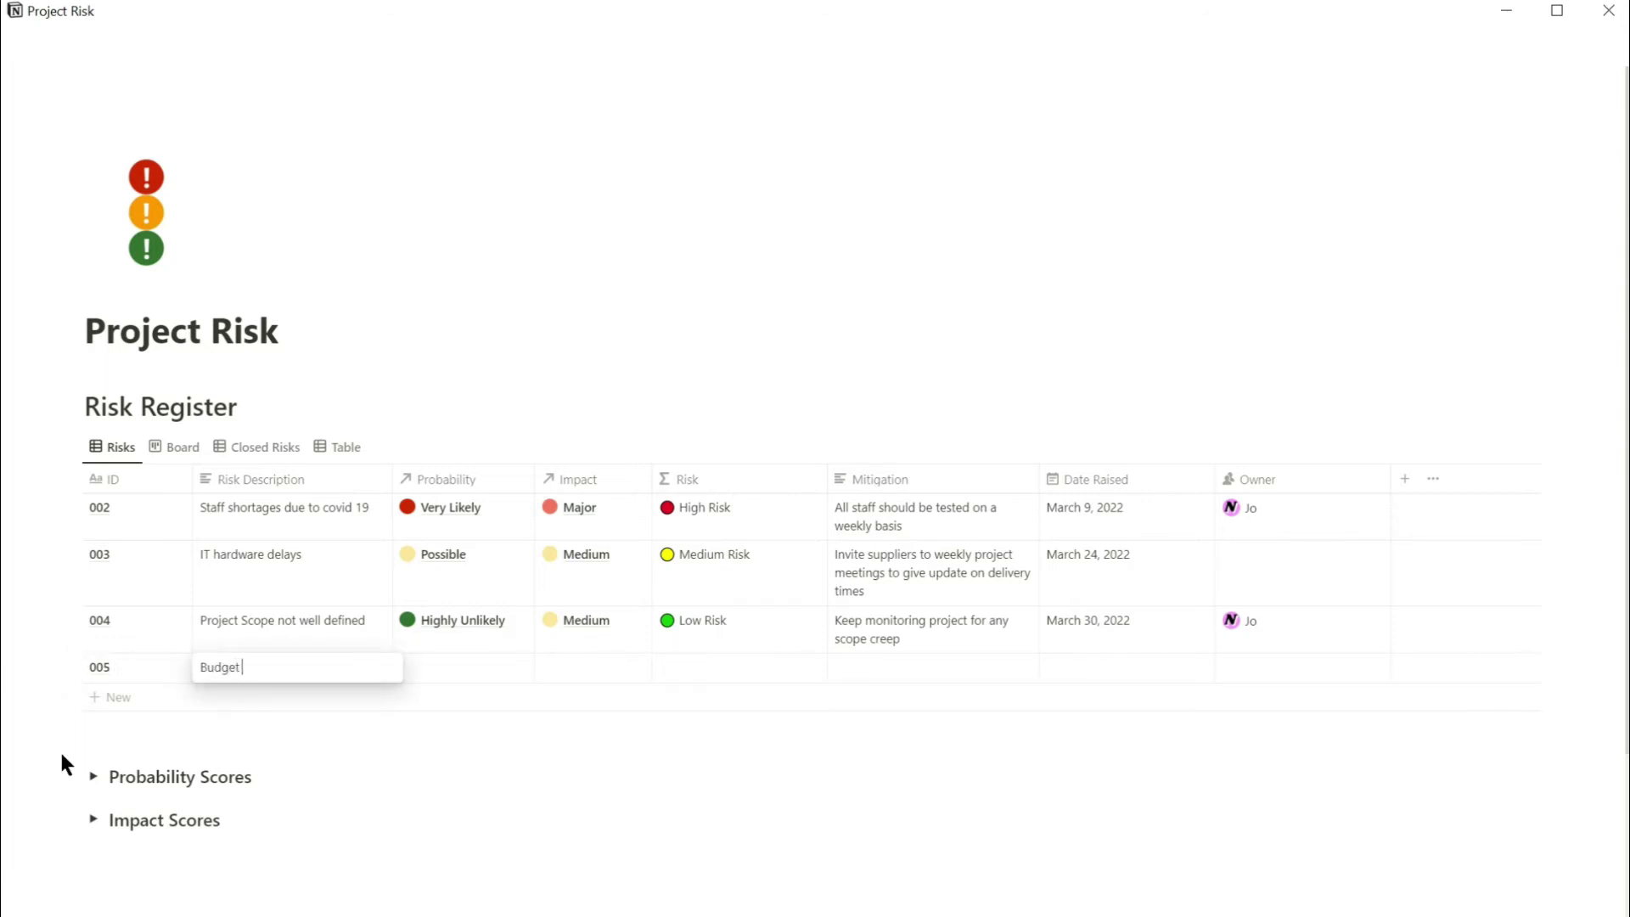
pyautogui.write(' may be cut')
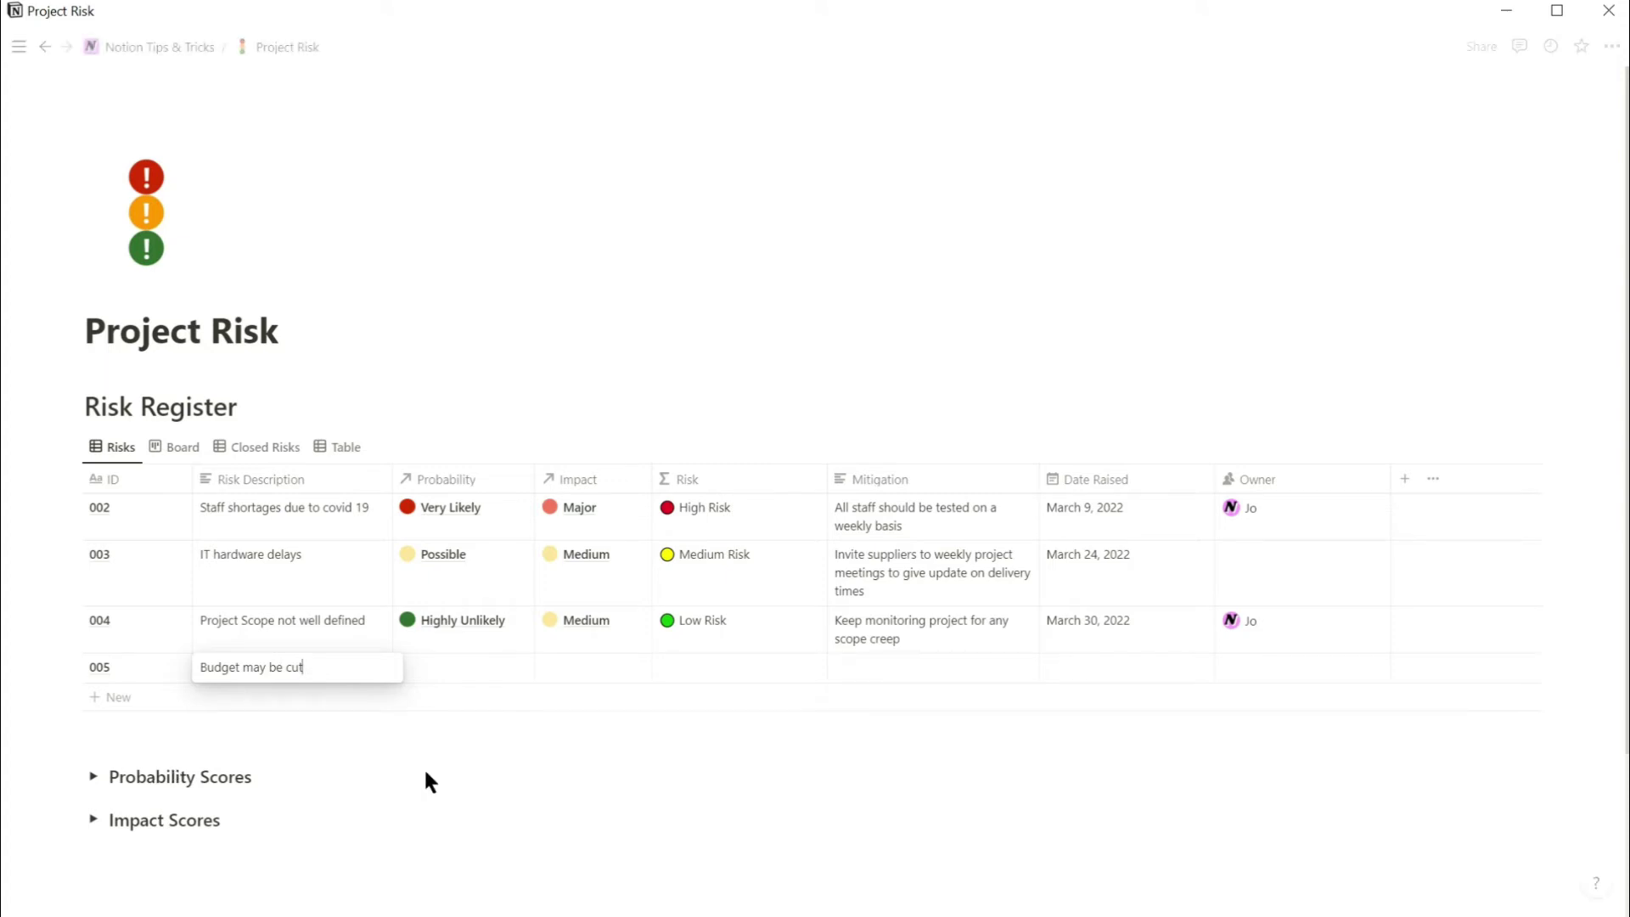
pyautogui.press('Escape')
# Step: Set risk 005's Probability to Unlikely and its Impact to Major
pyautogui.click(484, 670)
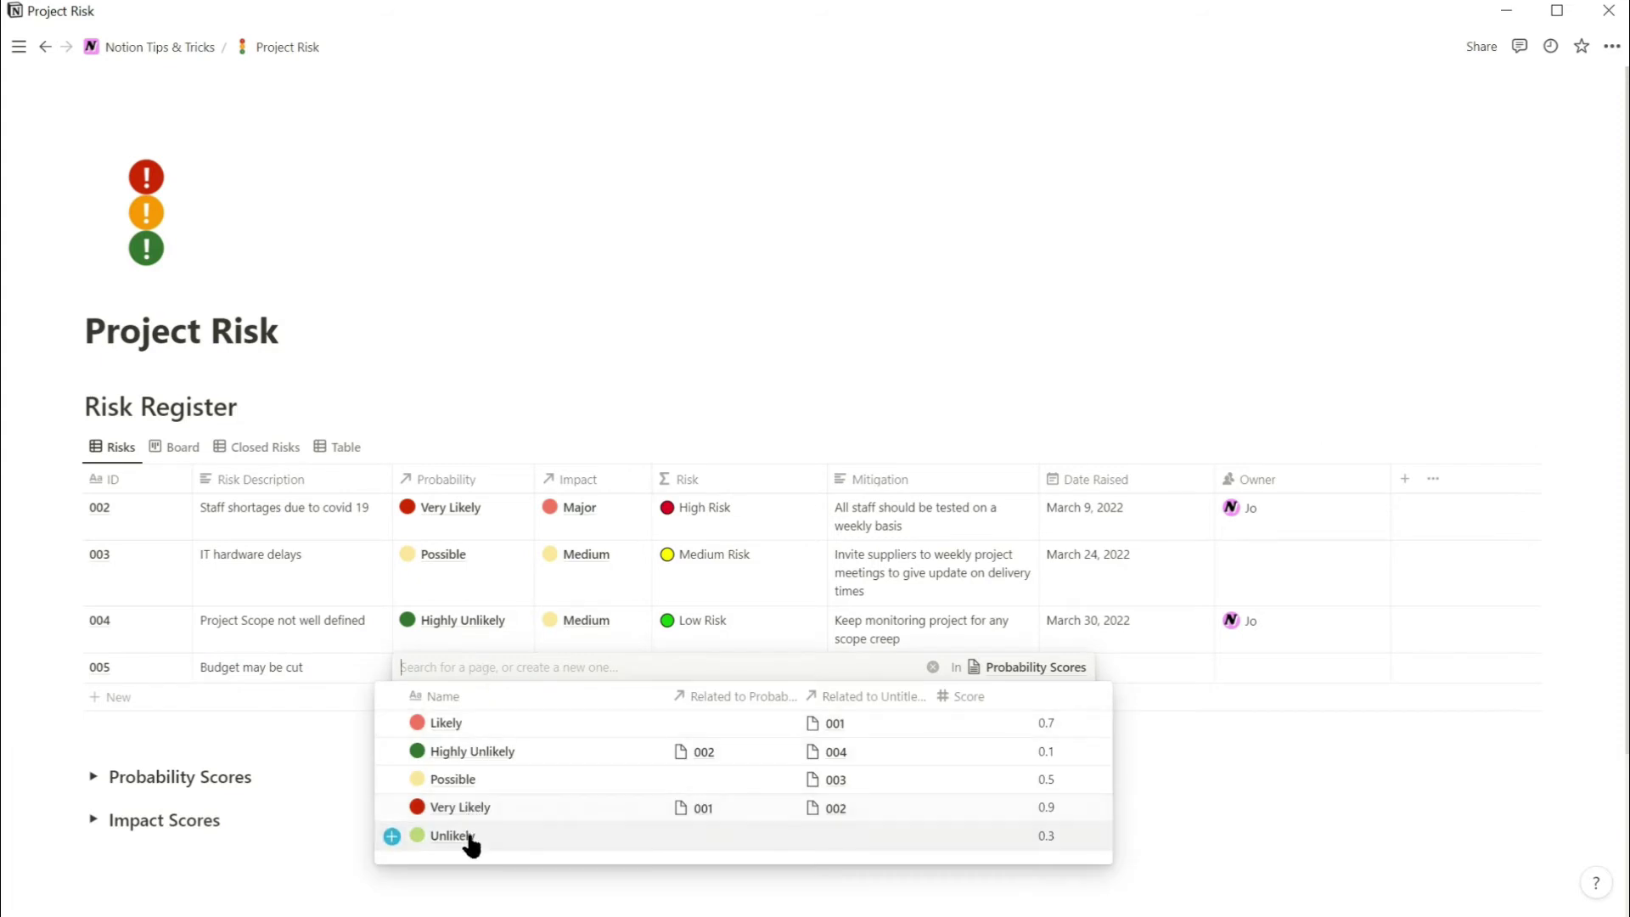
pyautogui.click(466, 835)
pyautogui.press('Escape')
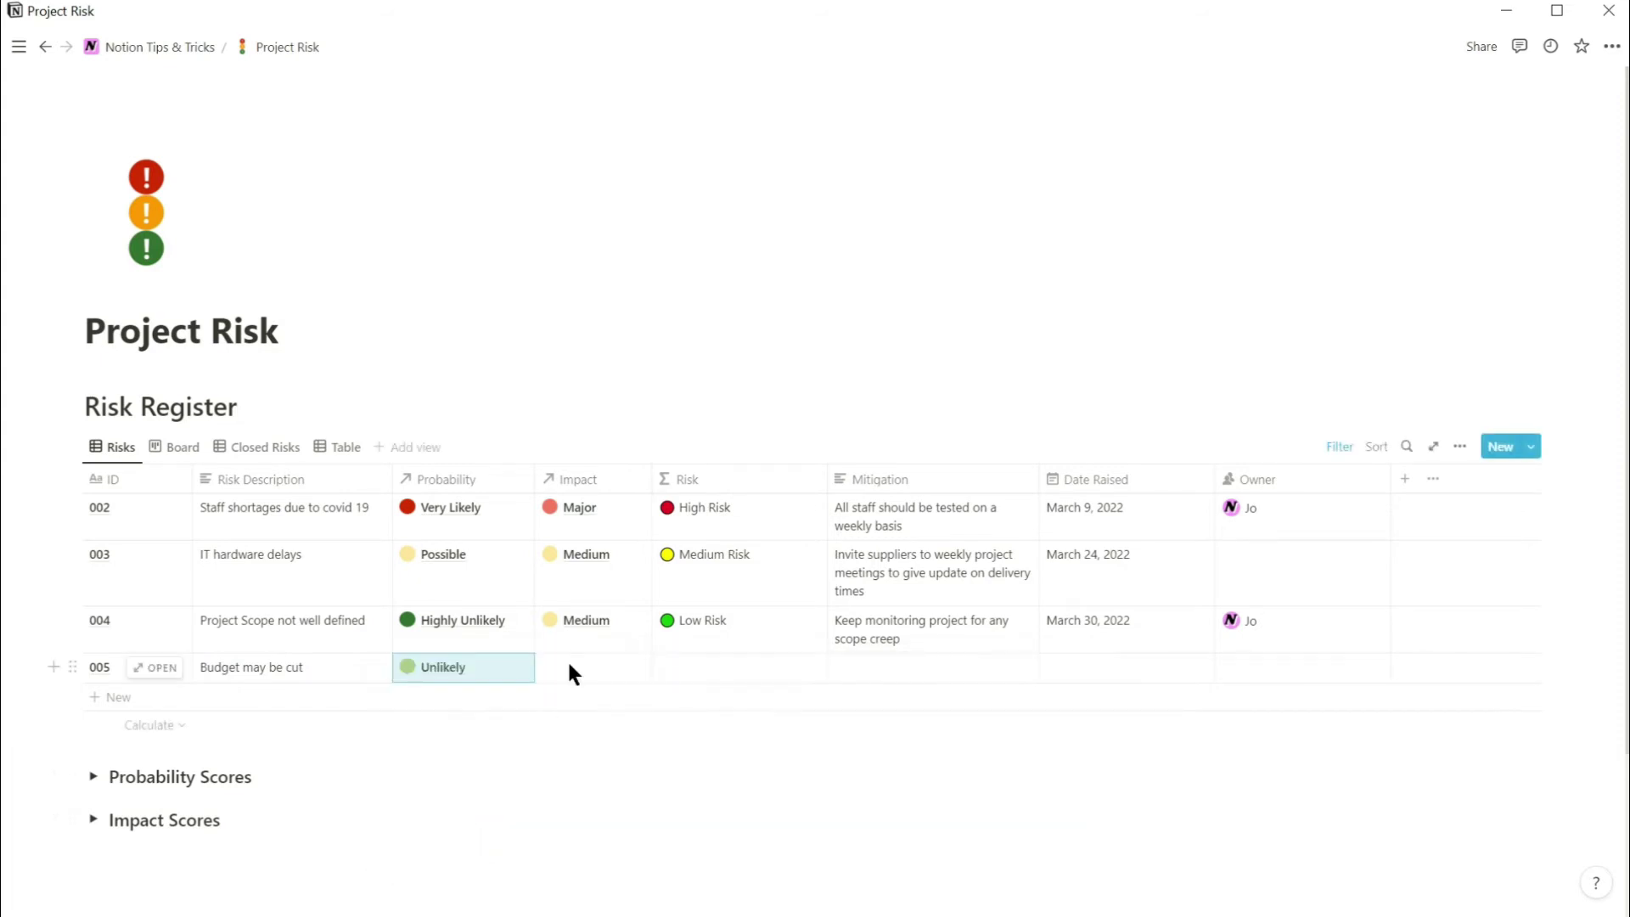
pyautogui.click(567, 668)
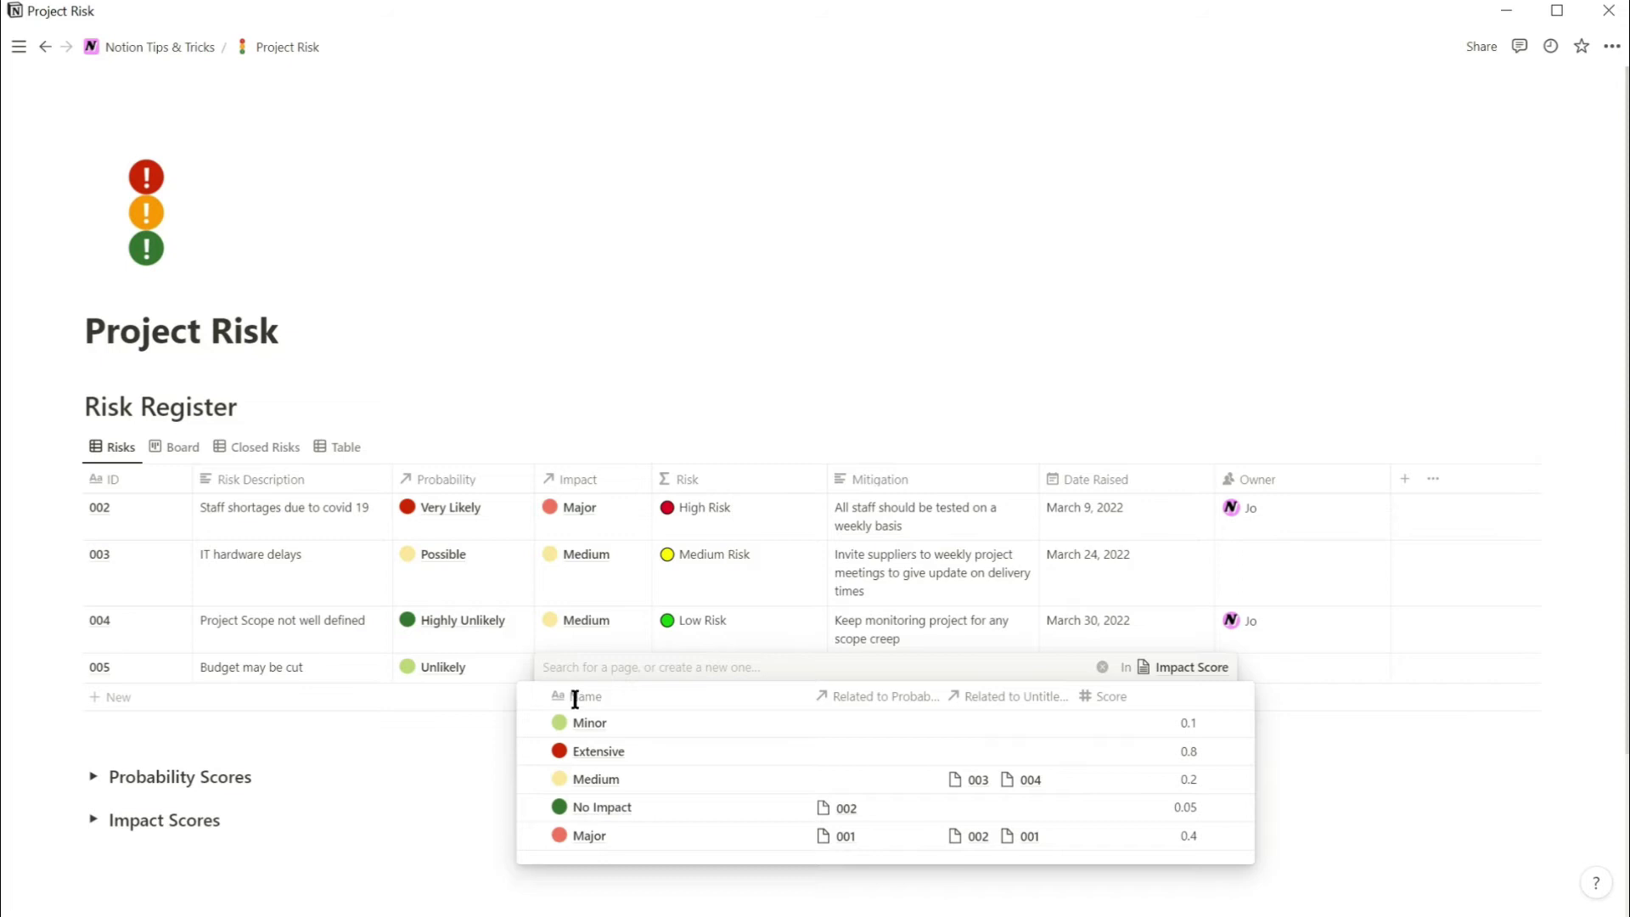
pyautogui.click(590, 836)
pyautogui.press('Escape')
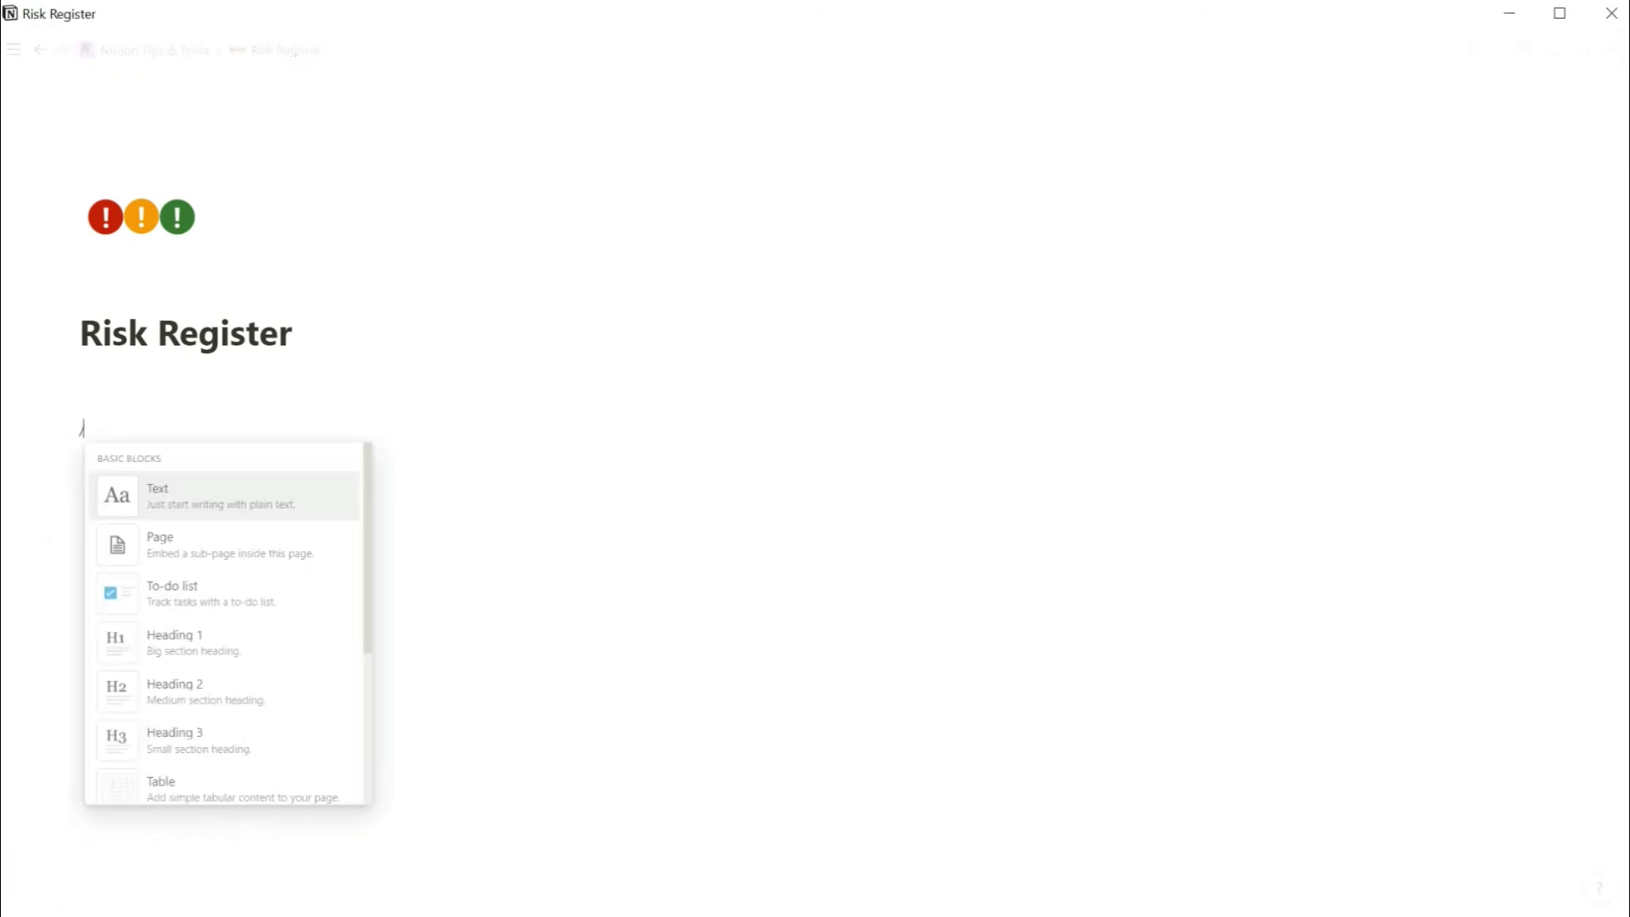
# Step: Insert a Probability Scores table and turn its Tags column into a Score number column
pyautogui.press('Return')
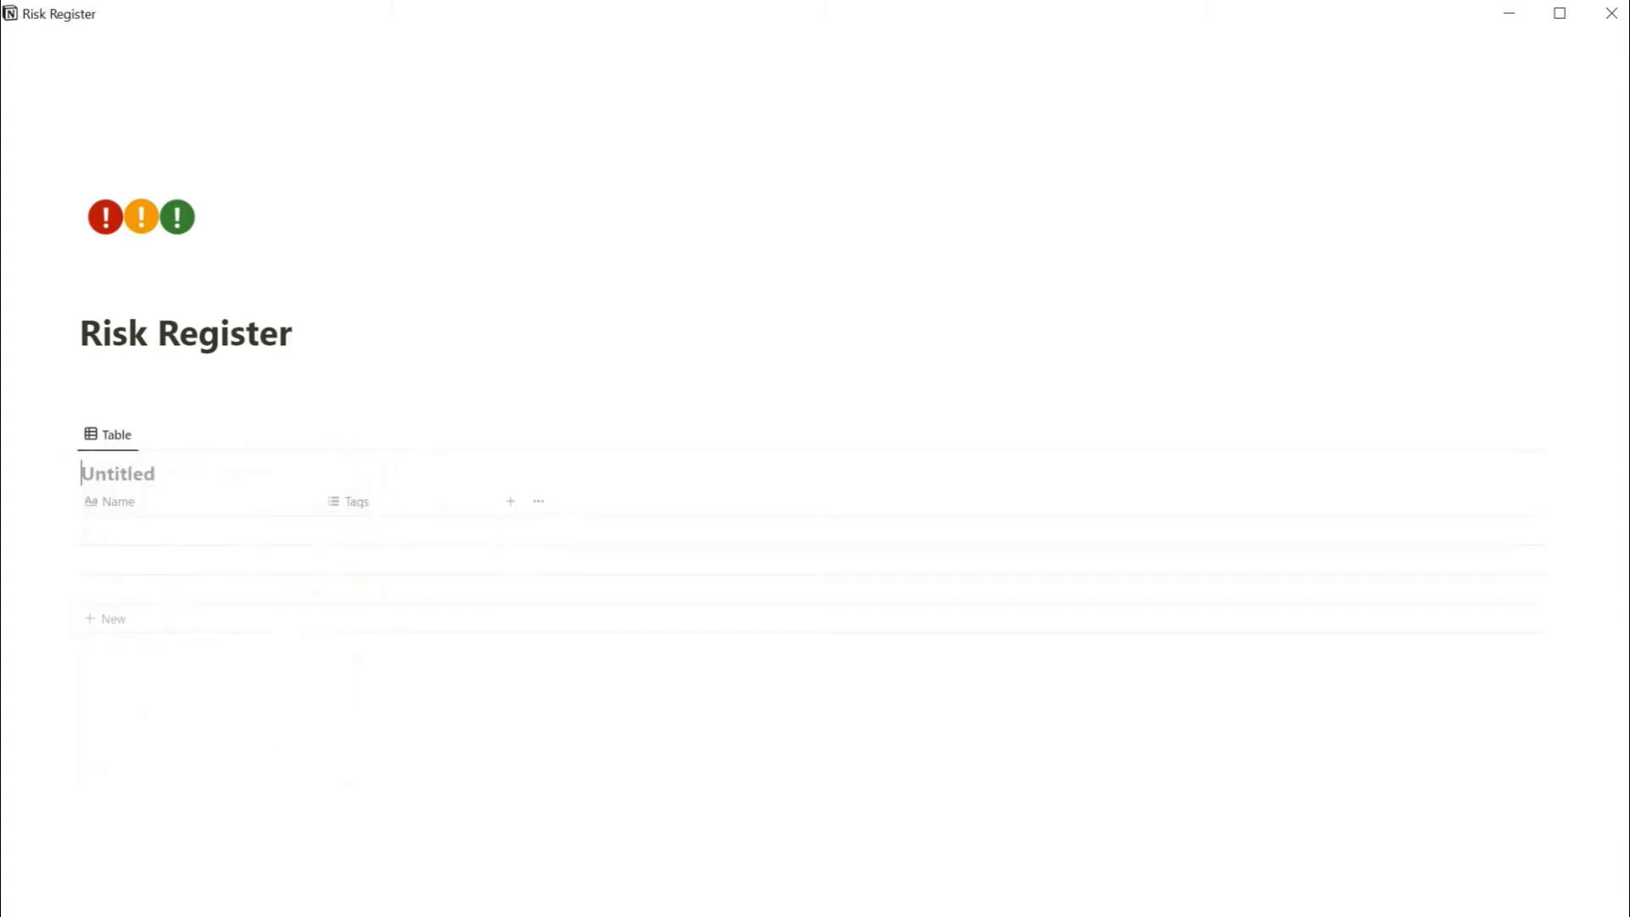
pyautogui.write('Probability Scores')
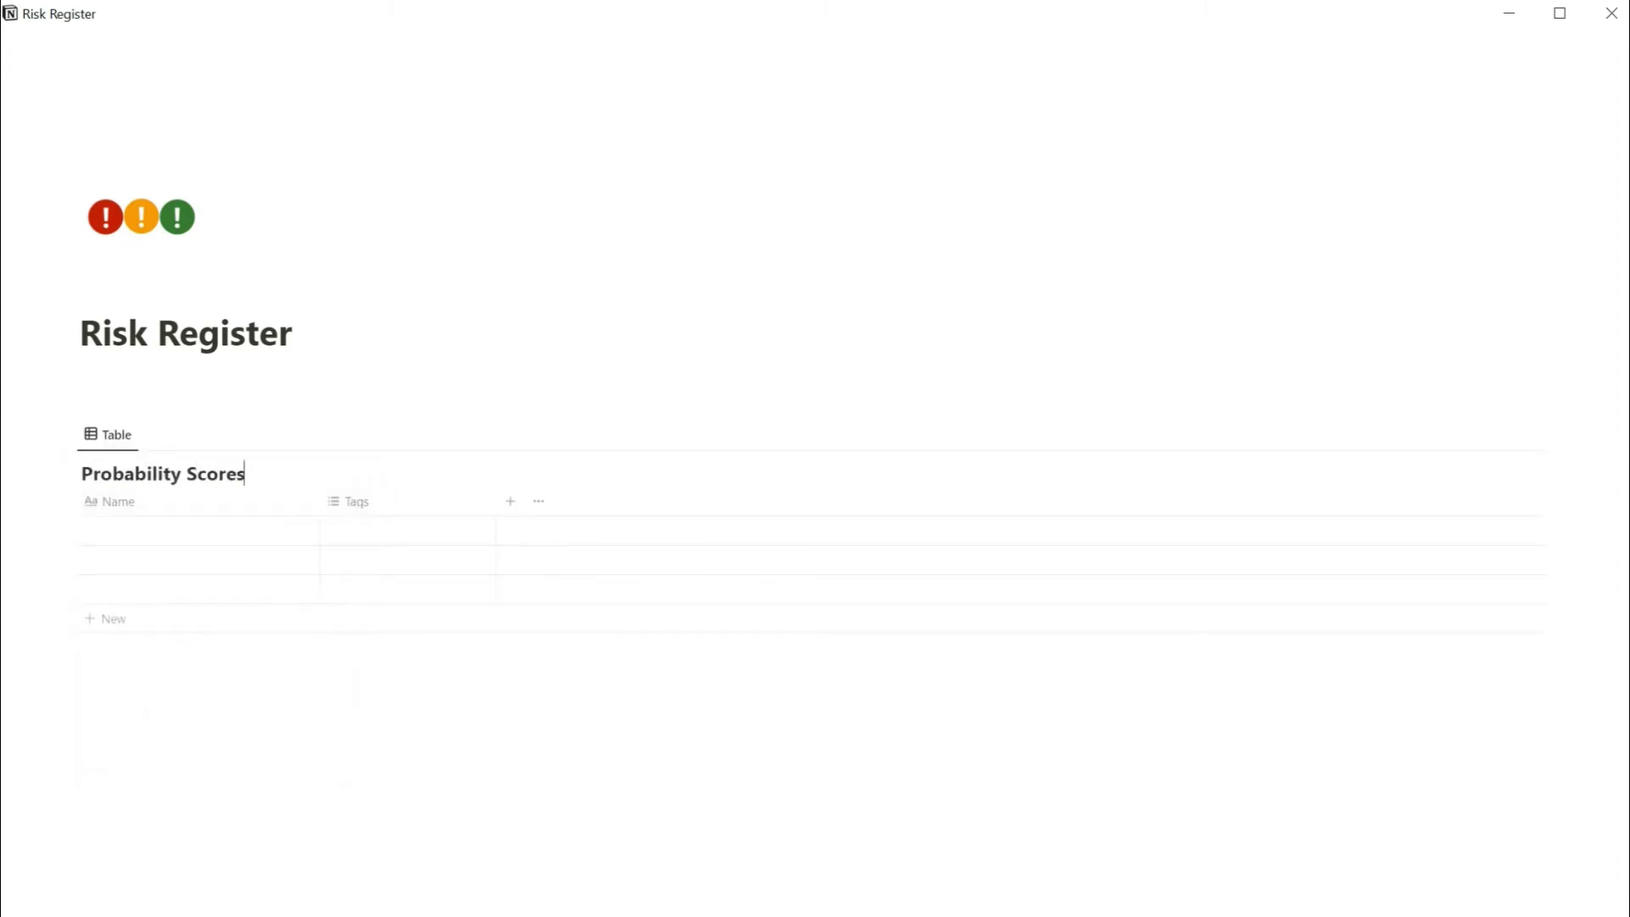
pyautogui.click(376, 503)
pyautogui.click(378, 560)
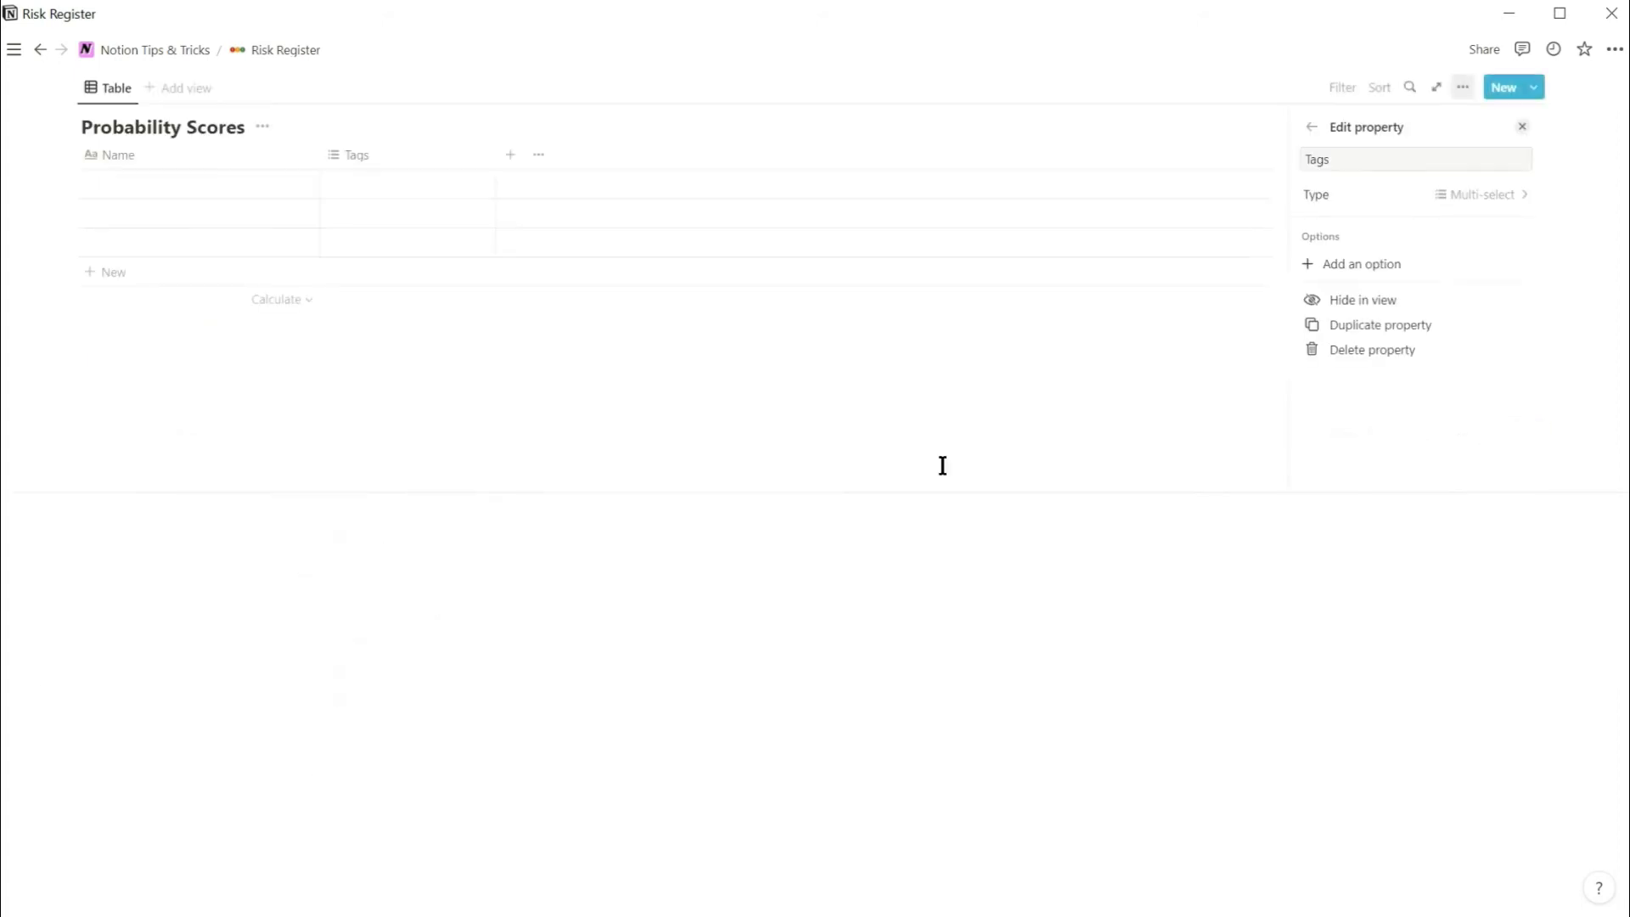
pyautogui.click(1433, 153)
pyautogui.write('Score')
pyautogui.click(1477, 197)
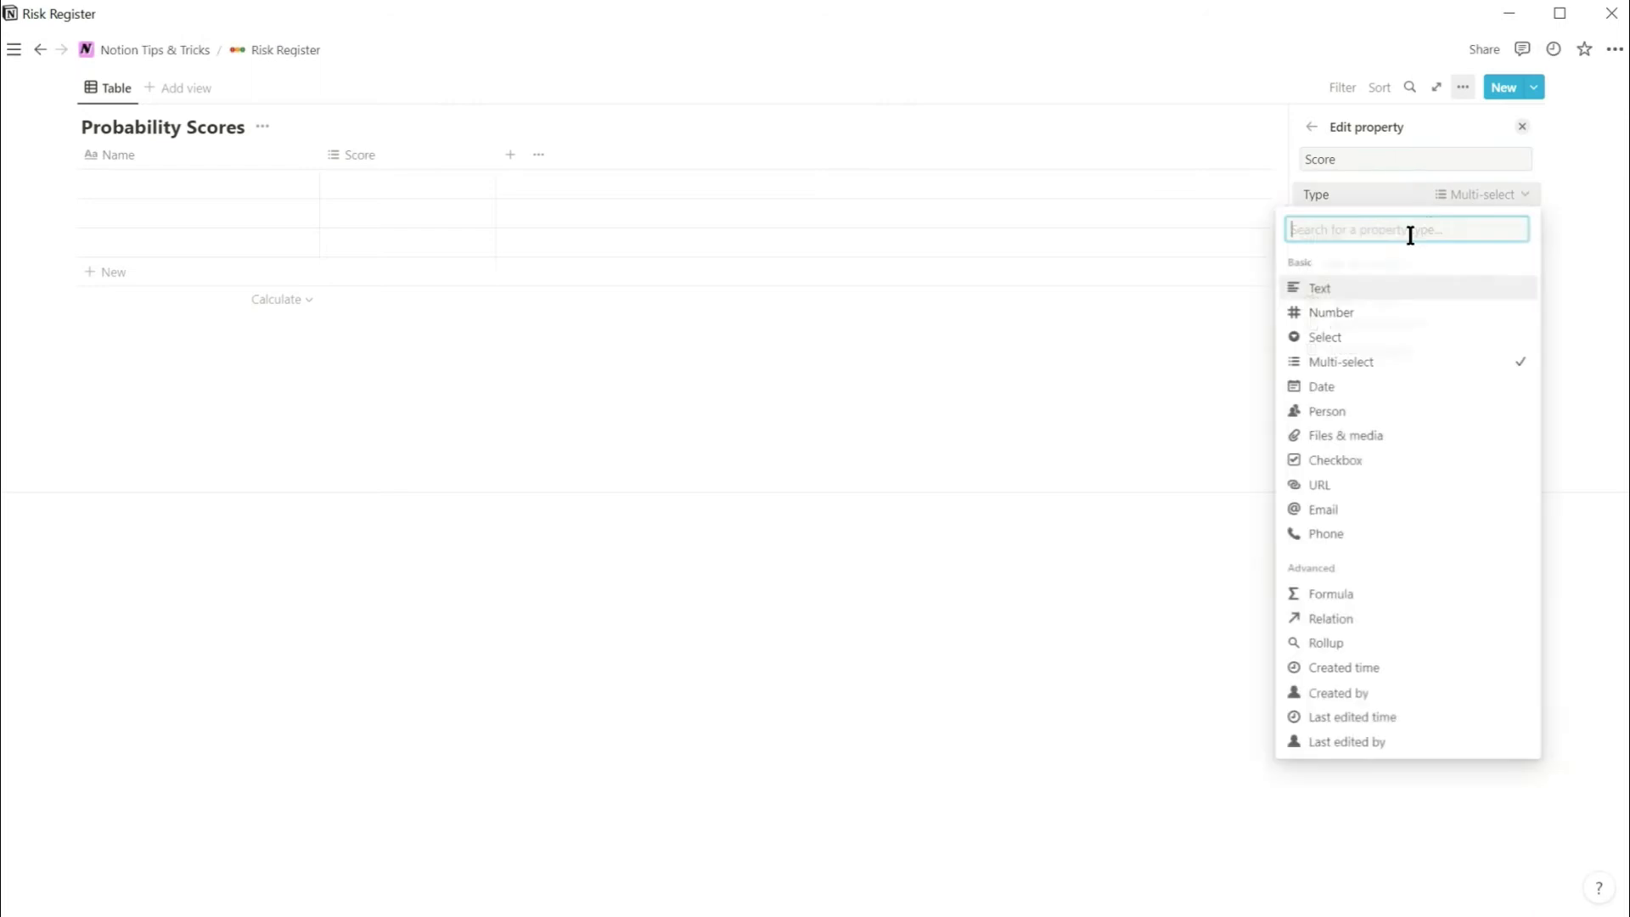
pyautogui.click(1342, 314)
pyautogui.click(151, 421)
# Step: List the probability levels Very Likely, Likely, Possible, Unlikely and Highly Unlikely
pyautogui.click(108, 272)
pyautogui.click(113, 301)
pyautogui.click(116, 183)
pyautogui.write('Very Likely')
pyautogui.press('Return')
pyautogui.press('Down')
pyautogui.write('Likely')
pyautogui.press('Return')
pyautogui.press('Down')
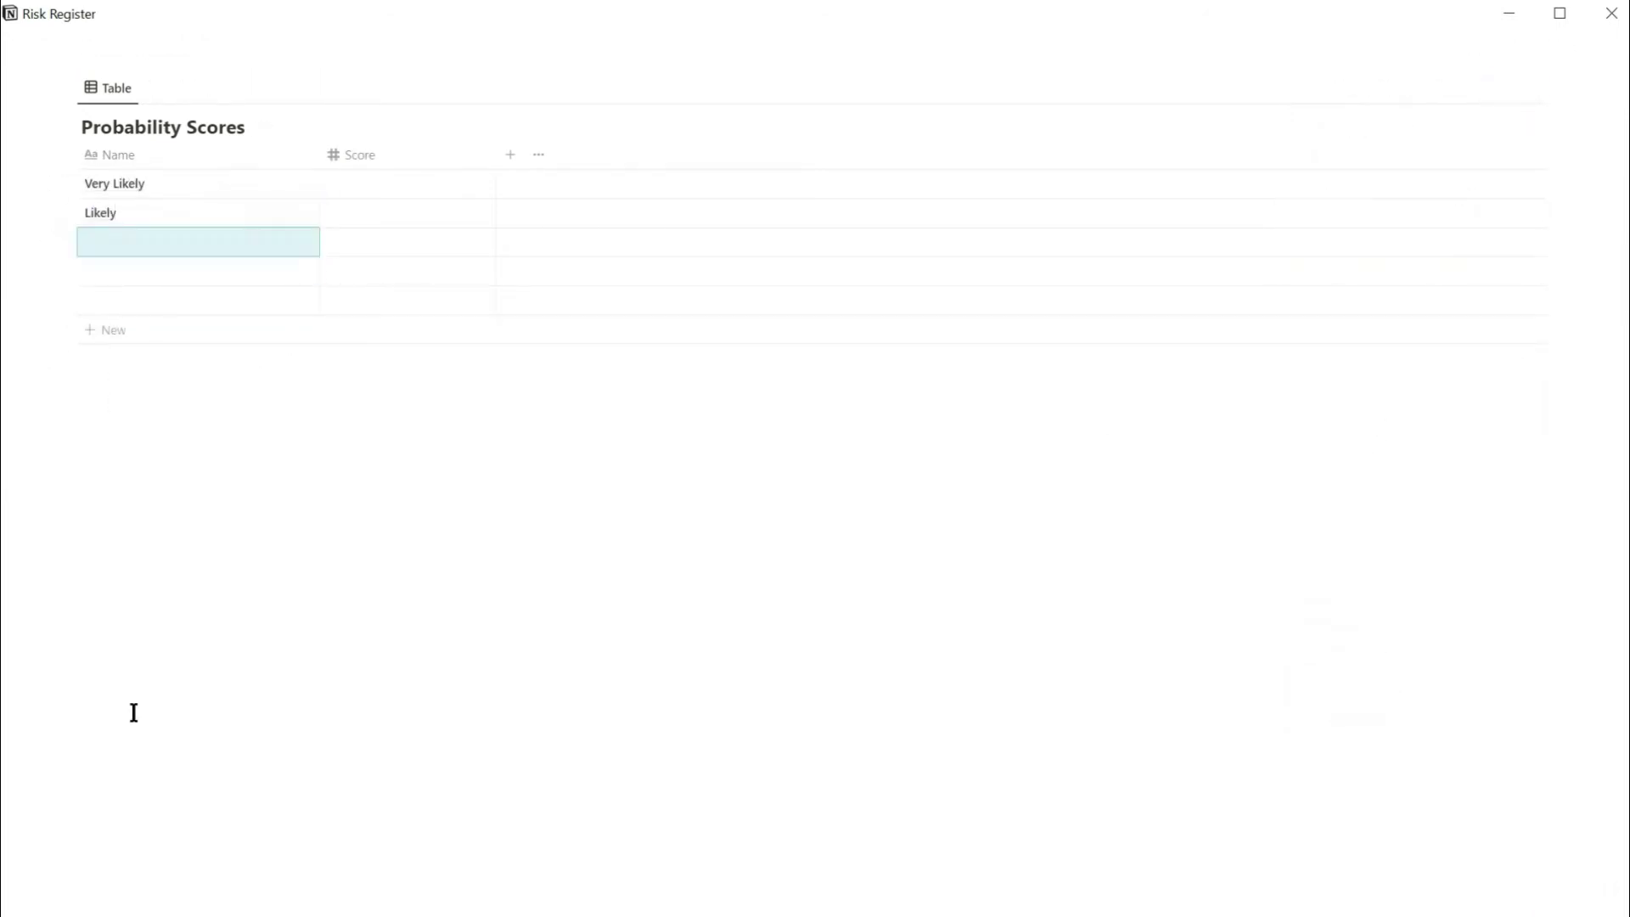
pyautogui.write('Possible')
pyautogui.press('Return')
pyautogui.press('Down')
pyautogui.write('Unlikely')
pyautogui.press('Return')
# Step: Score the five probability levels 5, 4, 3, 2 and 1 from top to bottom
pyautogui.press('Down')
pyautogui.write('Highly Unlikely')
pyautogui.press('Return')
pyautogui.click(399, 181)
pyautogui.write('5')
pyautogui.press('Return')
pyautogui.press('Down')
pyautogui.write('4')
pyautogui.press('Return')
pyautogui.press('Down')
pyautogui.write('3')
pyautogui.press('Return')
pyautogui.press('Down')
pyautogui.write('2')
pyautogui.press('Return')
pyautogui.press('Down')
pyautogui.write('1')
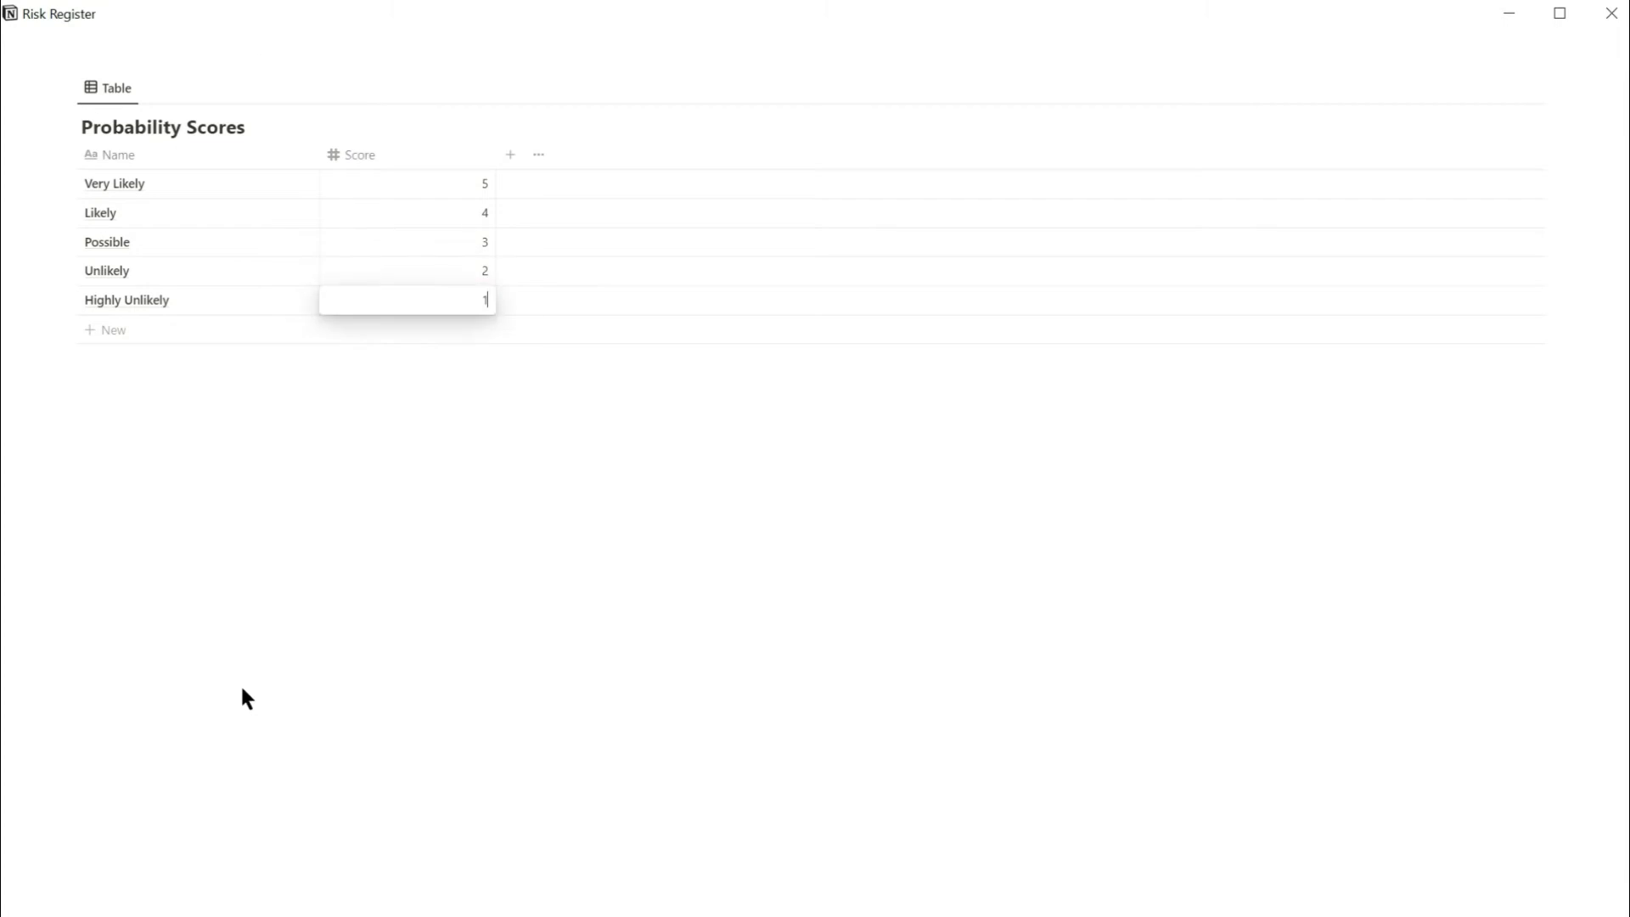
# Step: Add an Impact Scores table below with a Score number column
pyautogui.press('Return')
pyautogui.click(157, 421)
pyautogui.write('/')
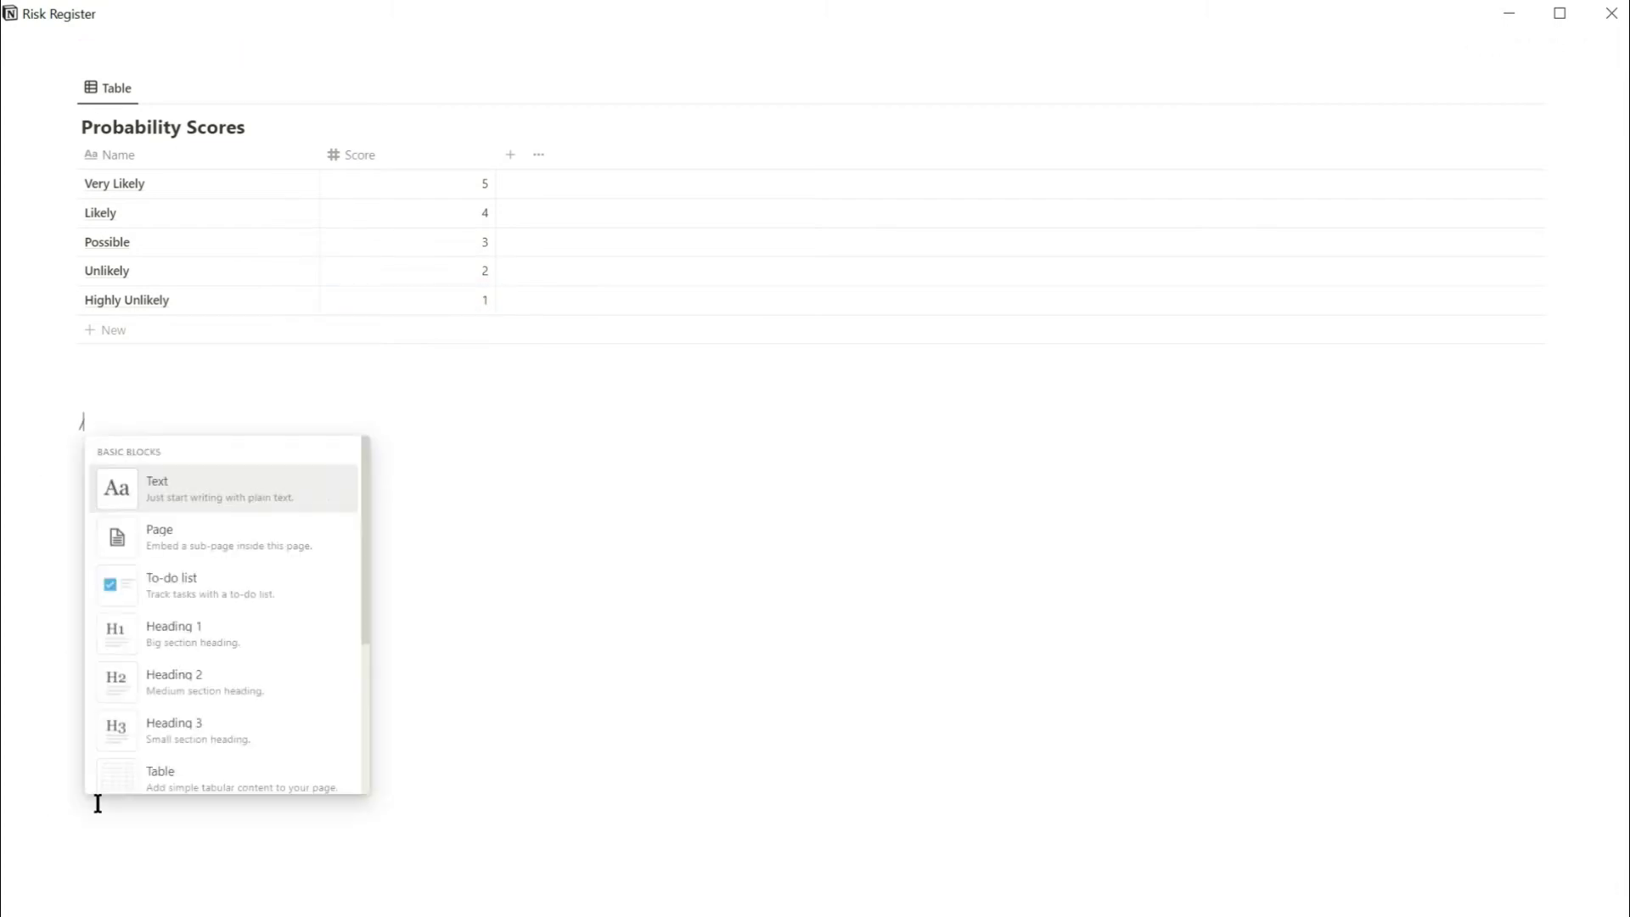
pyautogui.write('table')
pyautogui.press('Return')
pyautogui.write('Impact Scores')
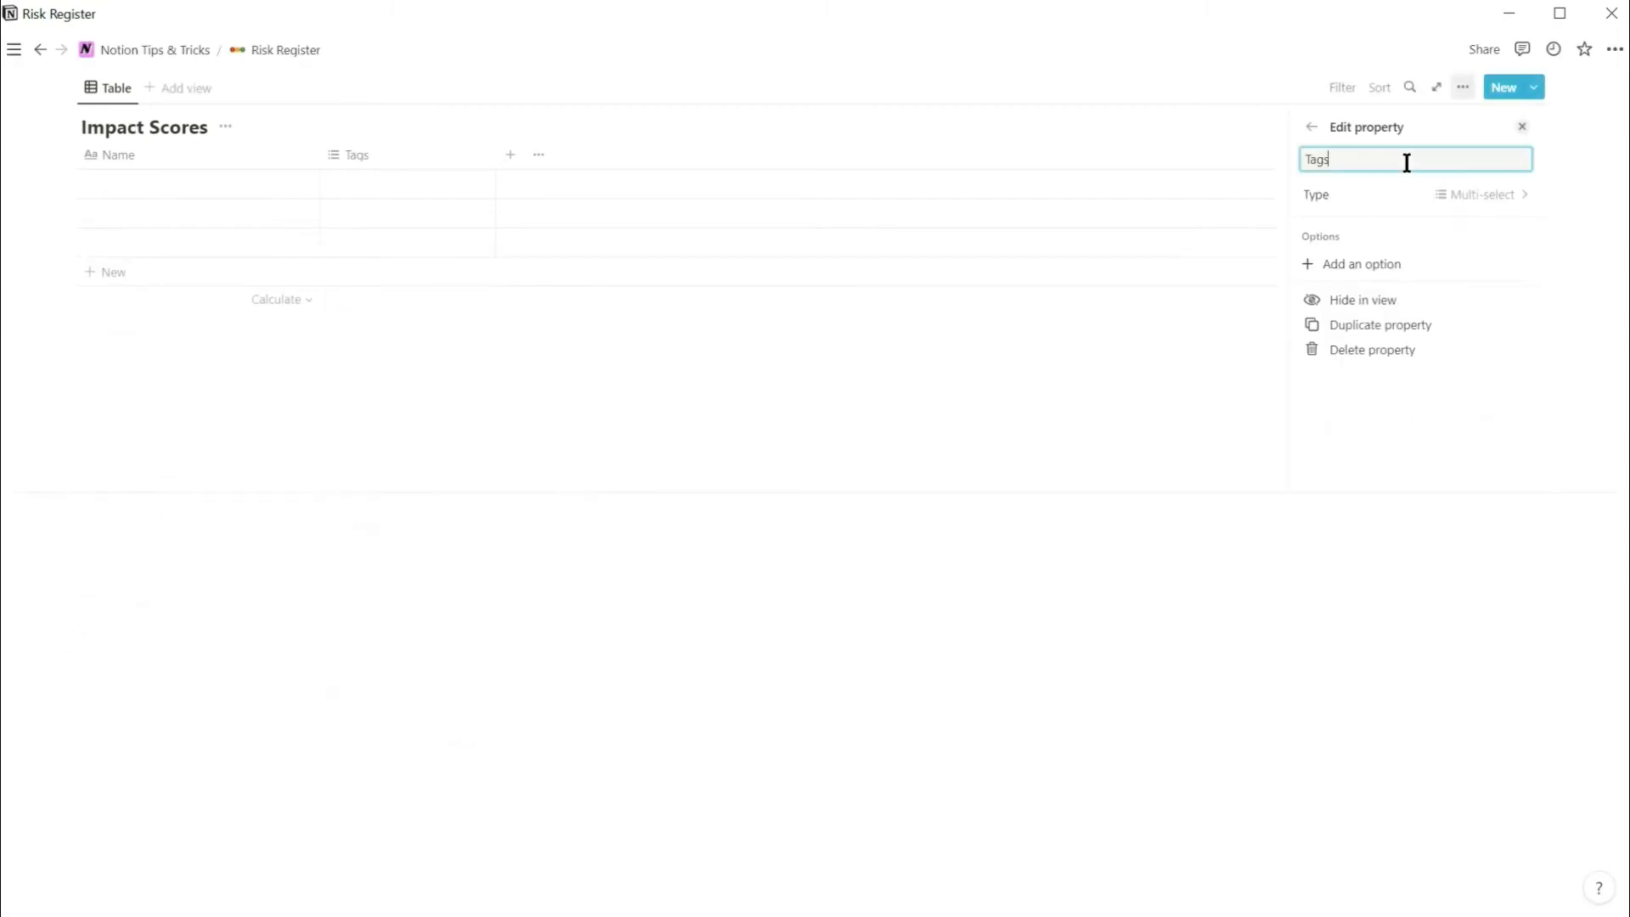
pyautogui.hotkey('ctrl', 'a')
pyautogui.write('Score')
pyautogui.click(1482, 195)
pyautogui.click(1448, 315)
# Step: List impact levels Extensive, Major, Medium, Minor and No Impact, scoring Extensive 5
pyautogui.click(113, 272)
pyautogui.click(113, 302)
pyautogui.write('Extensive')
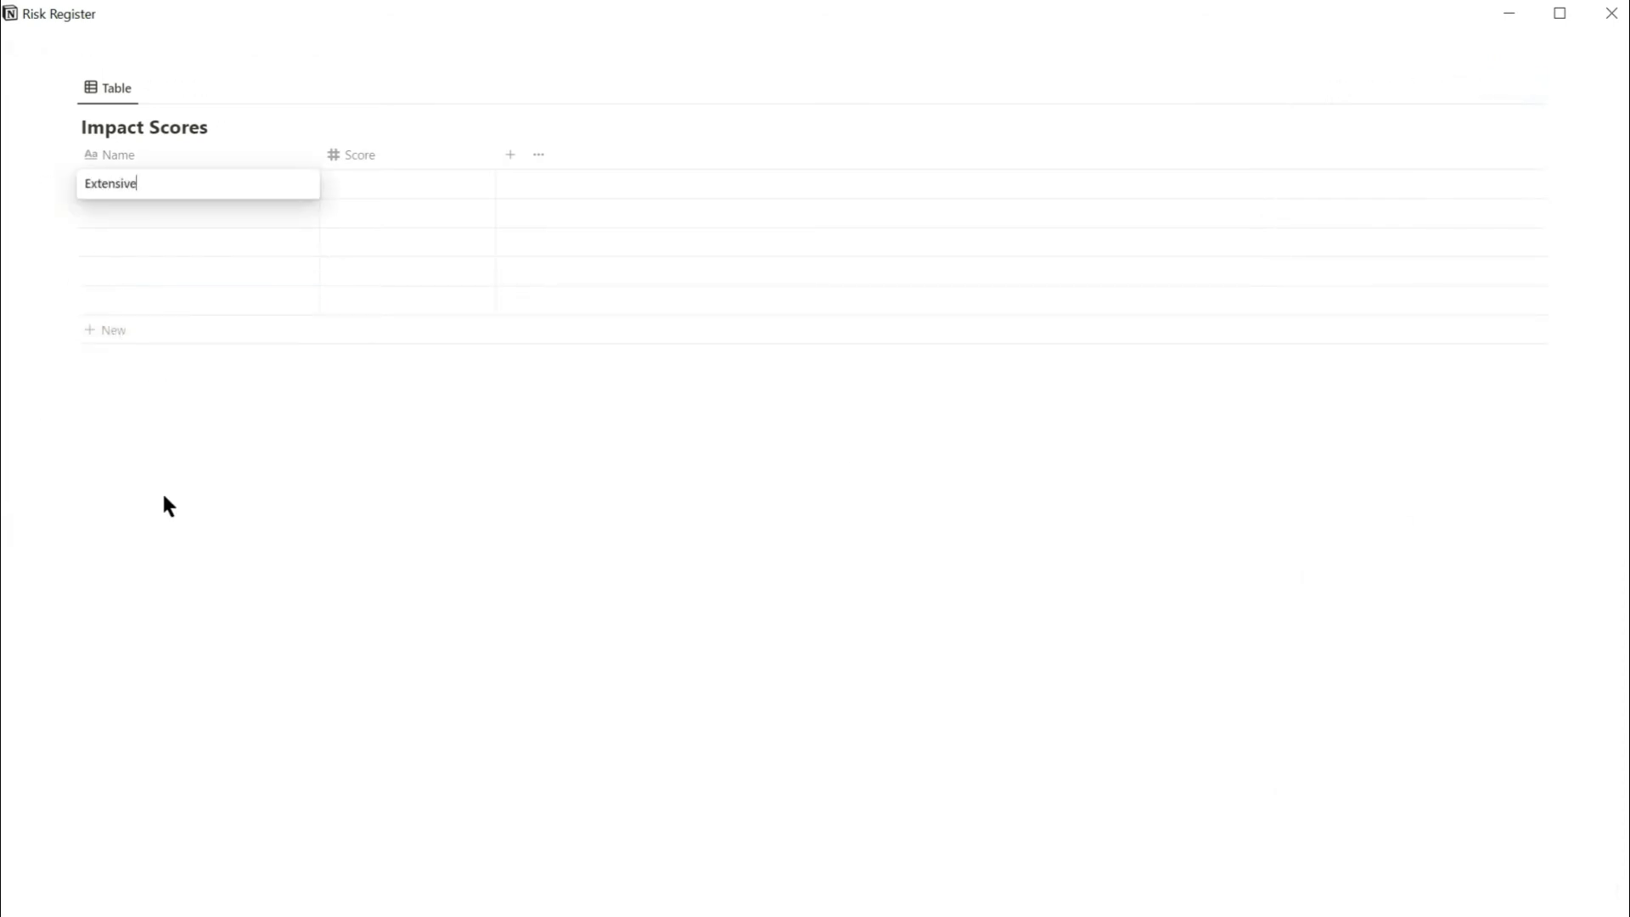
pyautogui.press('Down')
pyautogui.write('Major')
pyautogui.press('Down')
pyautogui.write('Medium')
pyautogui.press('Down')
pyautogui.write('Minor')
pyautogui.press('Down')
pyautogui.write('No Impact')
pyautogui.click(407, 183)
pyautogui.write('5')
pyautogui.press('Down')
# Step: Give Major an impact score of 4 and Medium a score of 3
pyautogui.write('4')
pyautogui.press('Down')
pyautogui.write('3')
pyautogui.press('Down')
pyautogui.scroll(5, 246, 741)
pyautogui.scroll(-1, 246, 747)
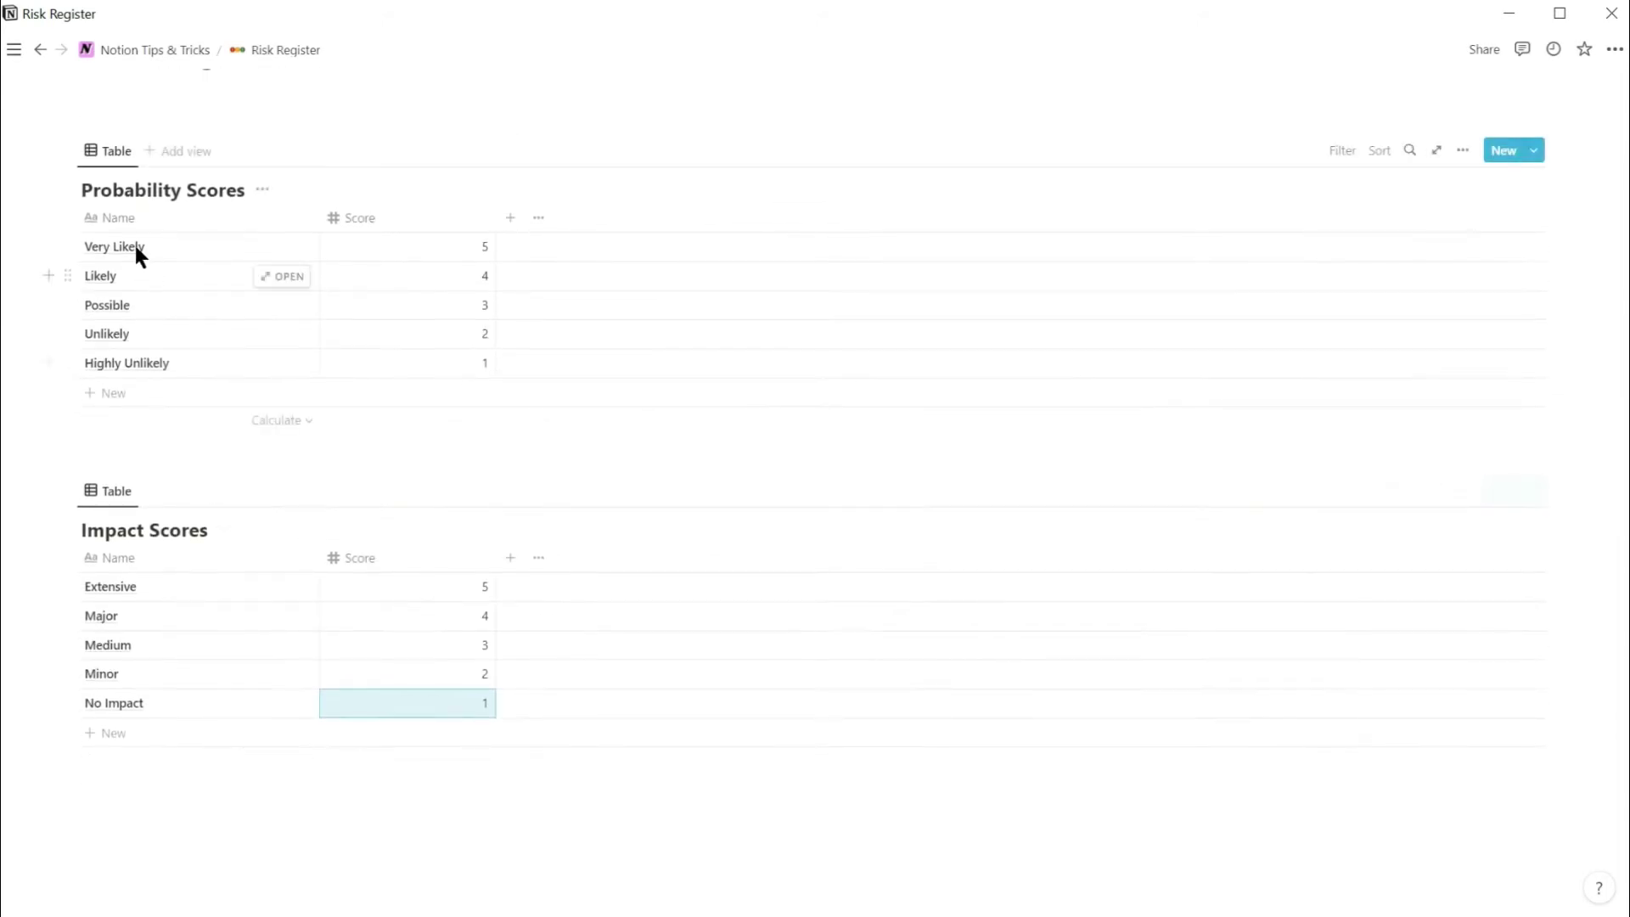
# Step: Upload a red circle image as the Very Likely page's icon
pyautogui.click(283, 247)
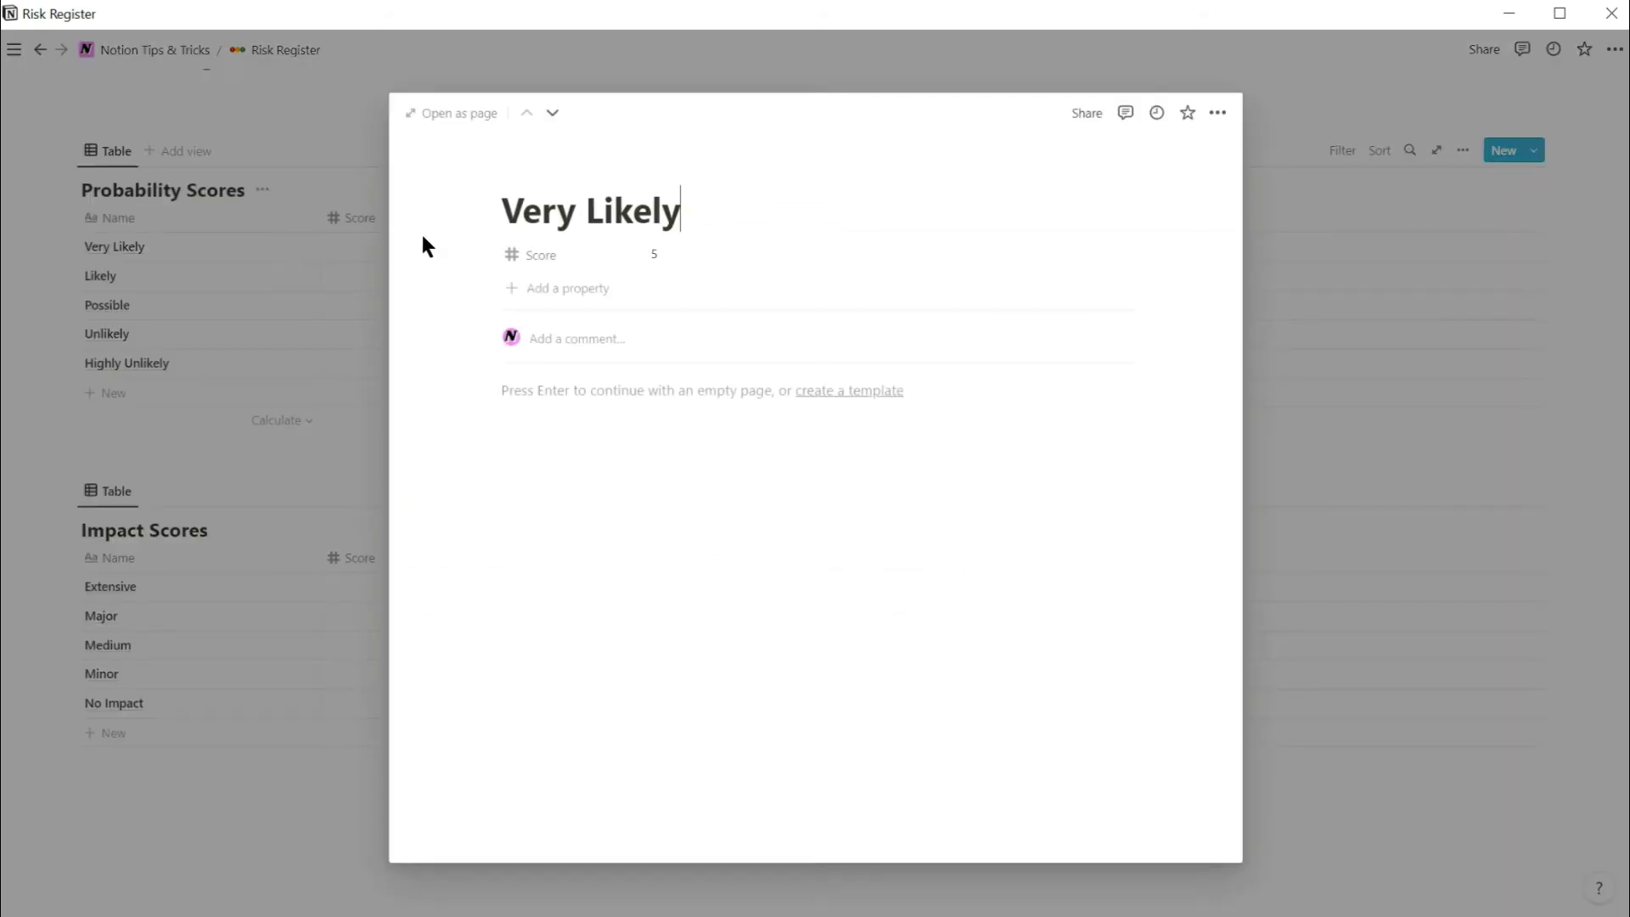
pyautogui.click(550, 170)
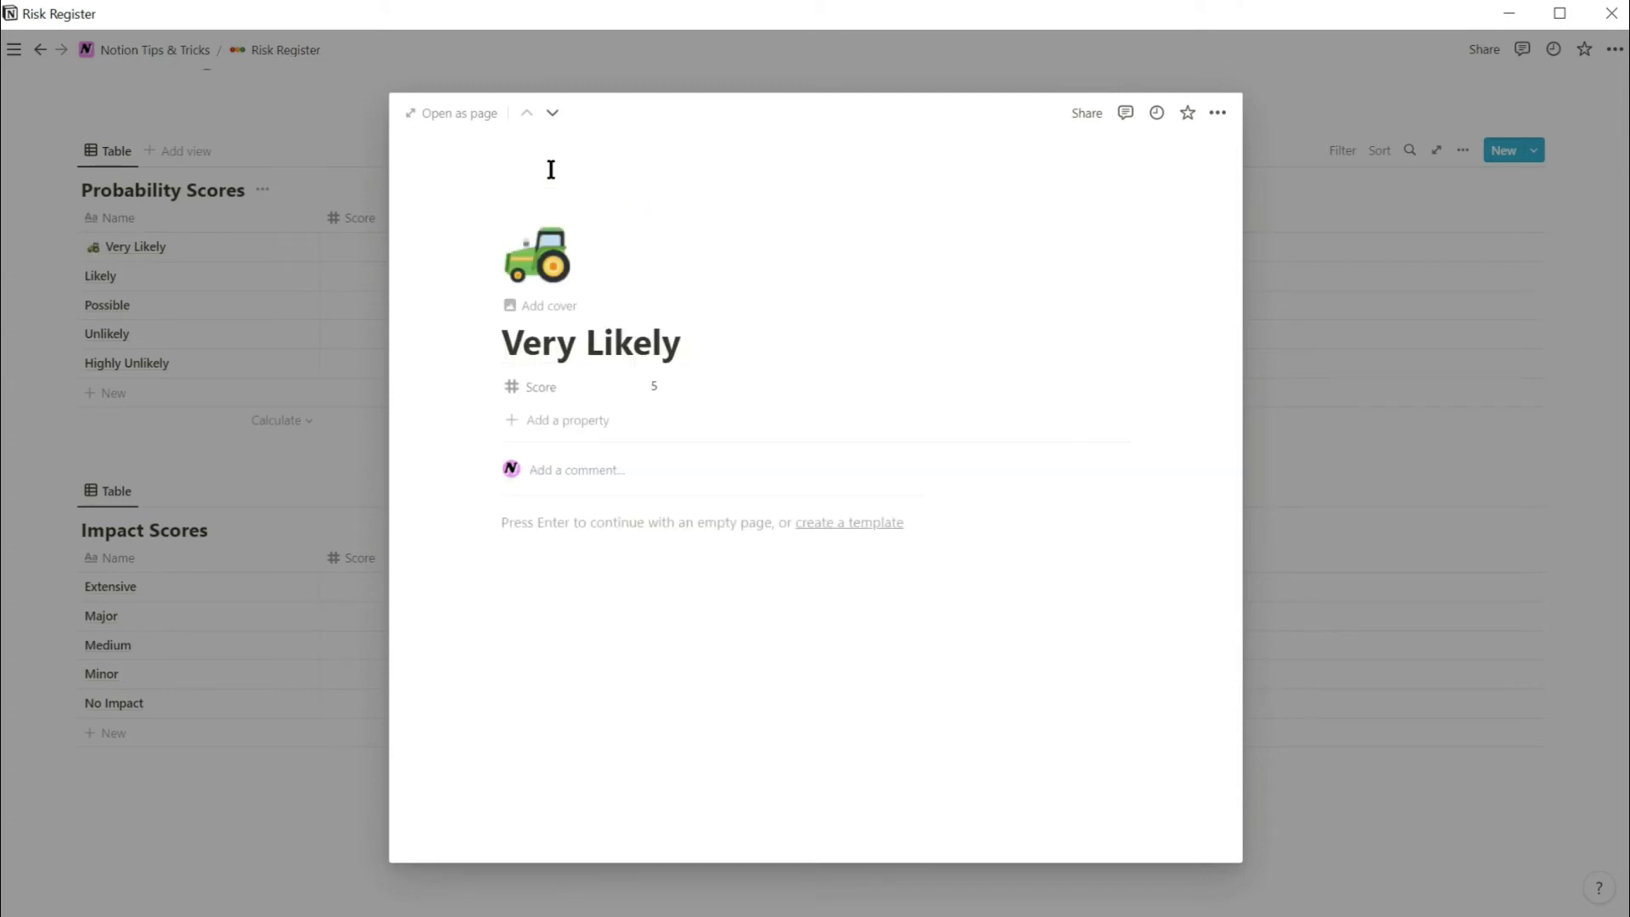
pyautogui.click(538, 259)
pyautogui.click(492, 314)
pyautogui.click(494, 365)
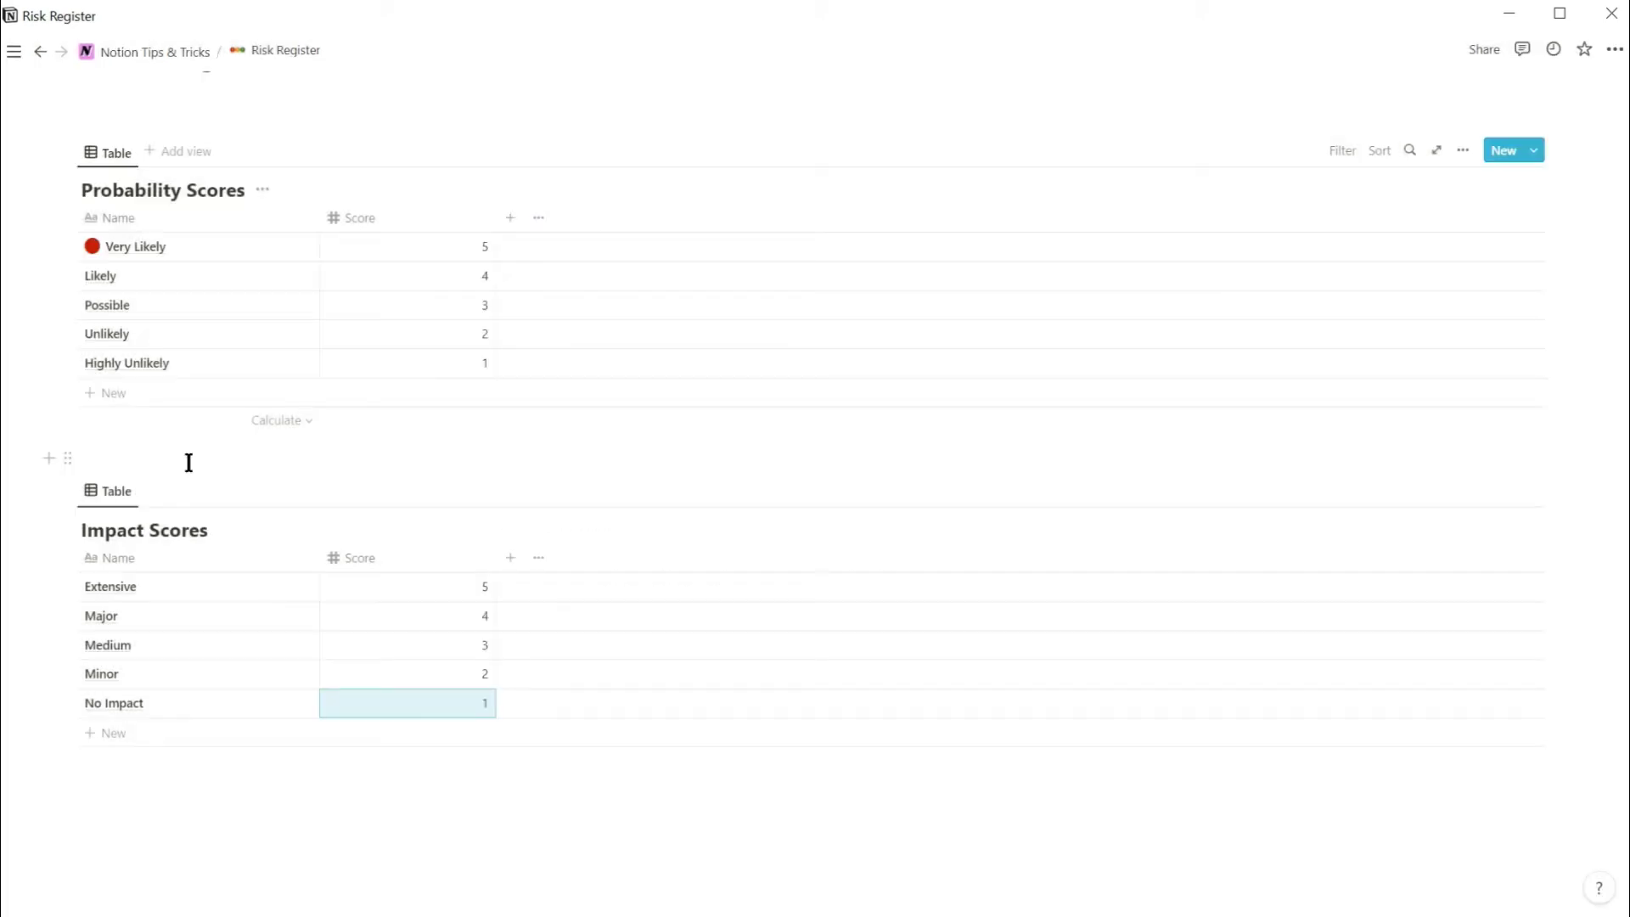
pyautogui.press('Escape')
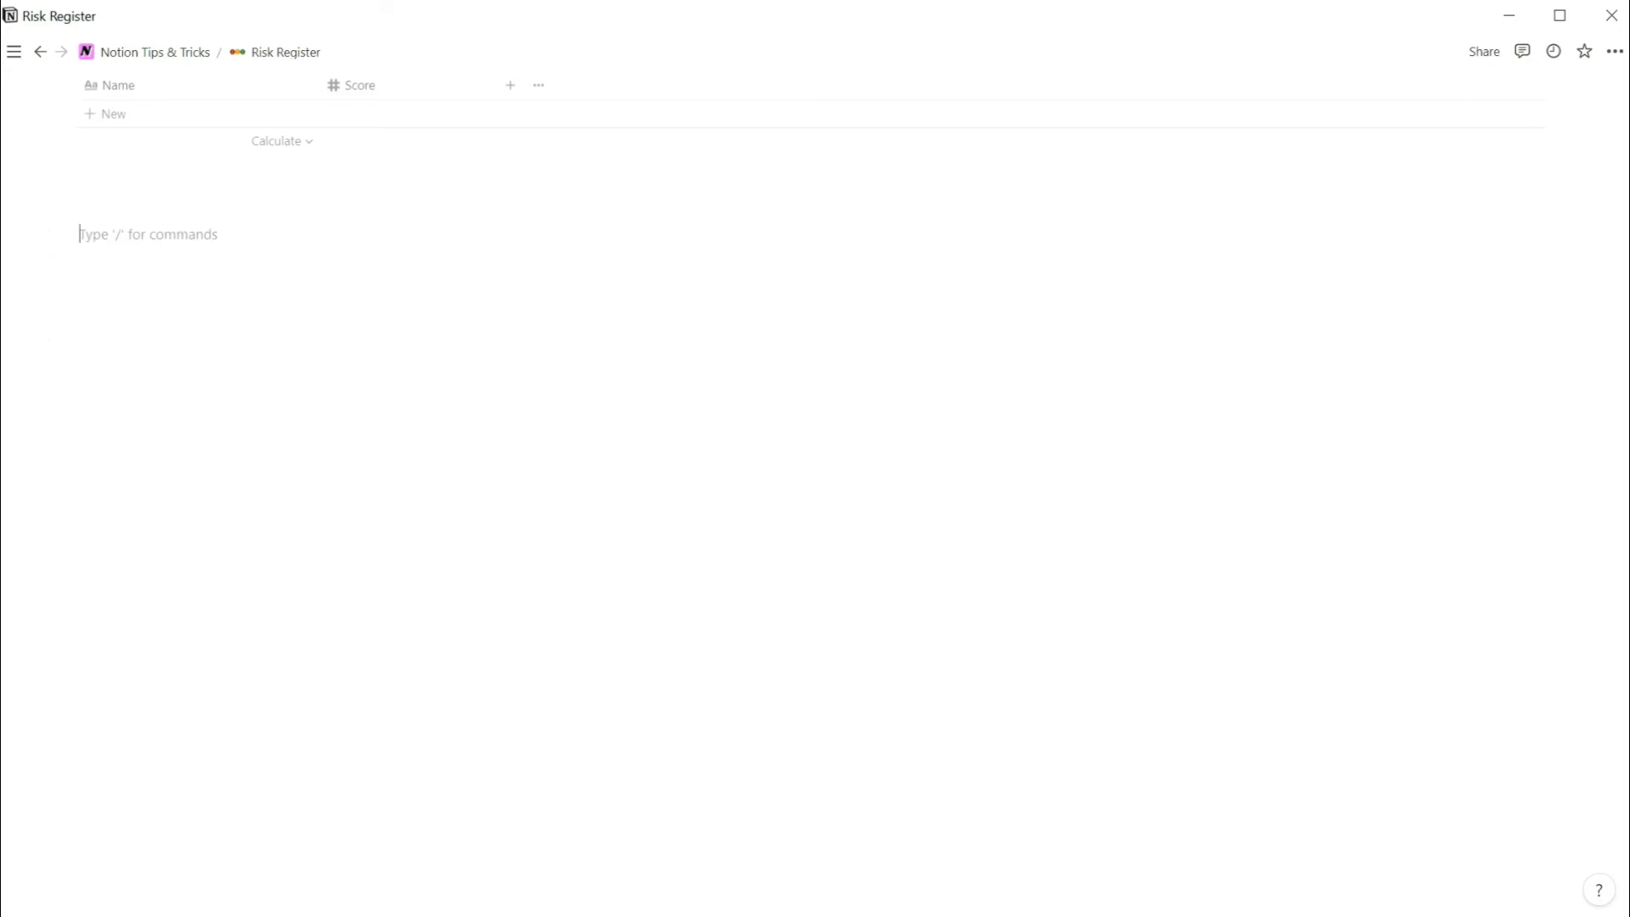
# Step: Insert an inline database titled Risk Register and rename its first column to ID
pyautogui.write('/data')
pyautogui.press('Return')
pyautogui.scroll(-1, 415, 673)
pyautogui.write('Risk Register')
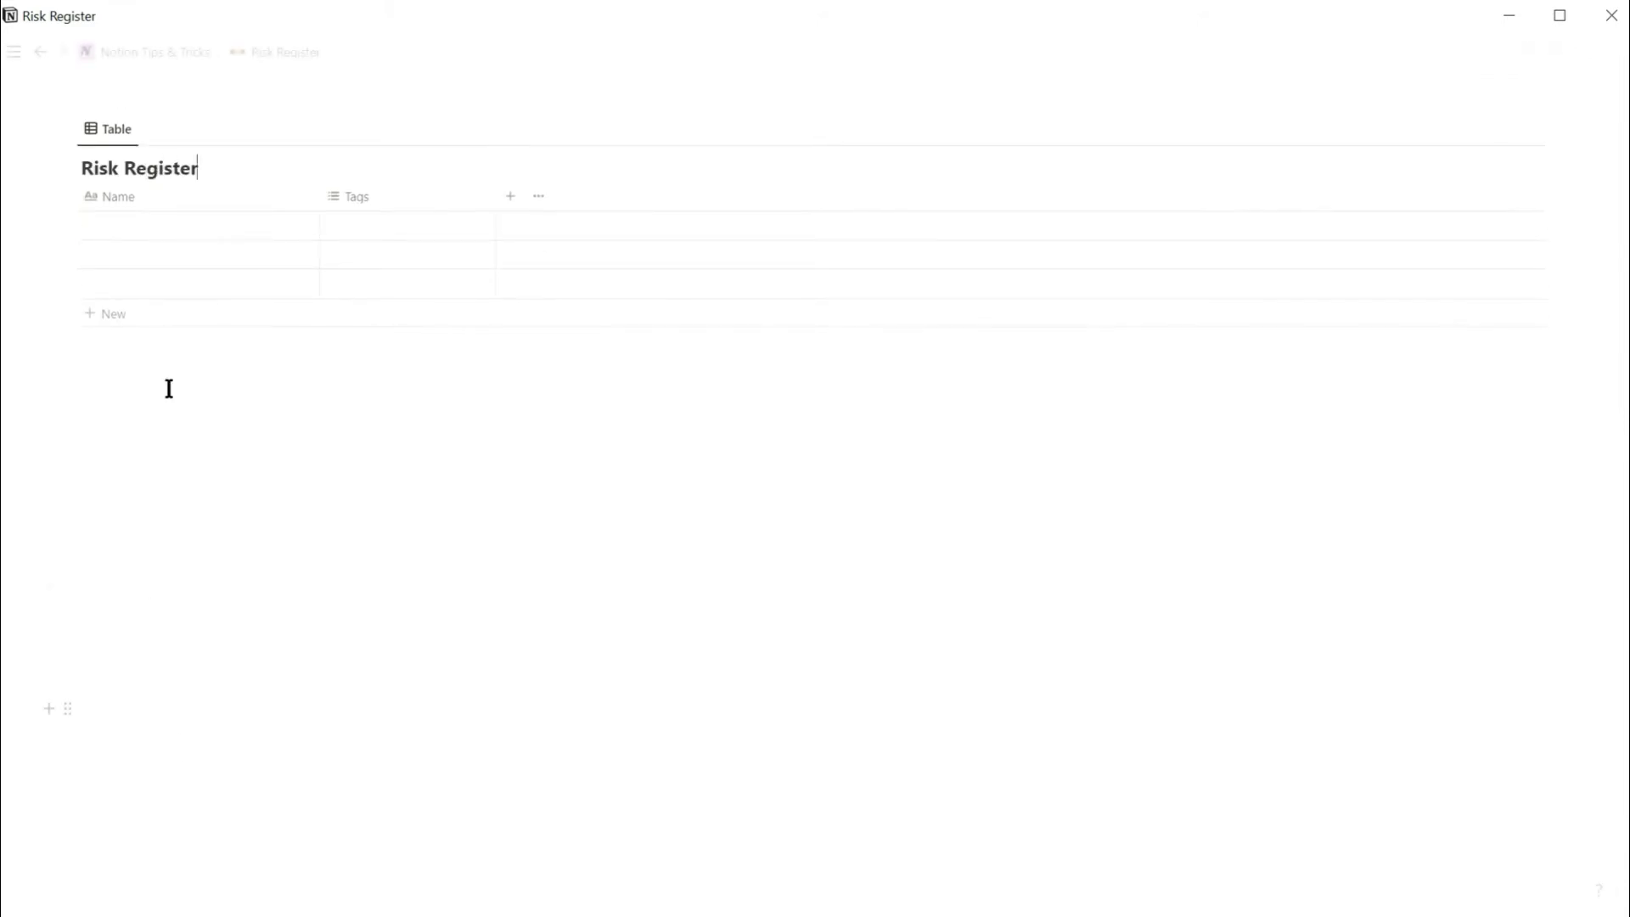
pyautogui.click(127, 197)
pyautogui.click(143, 259)
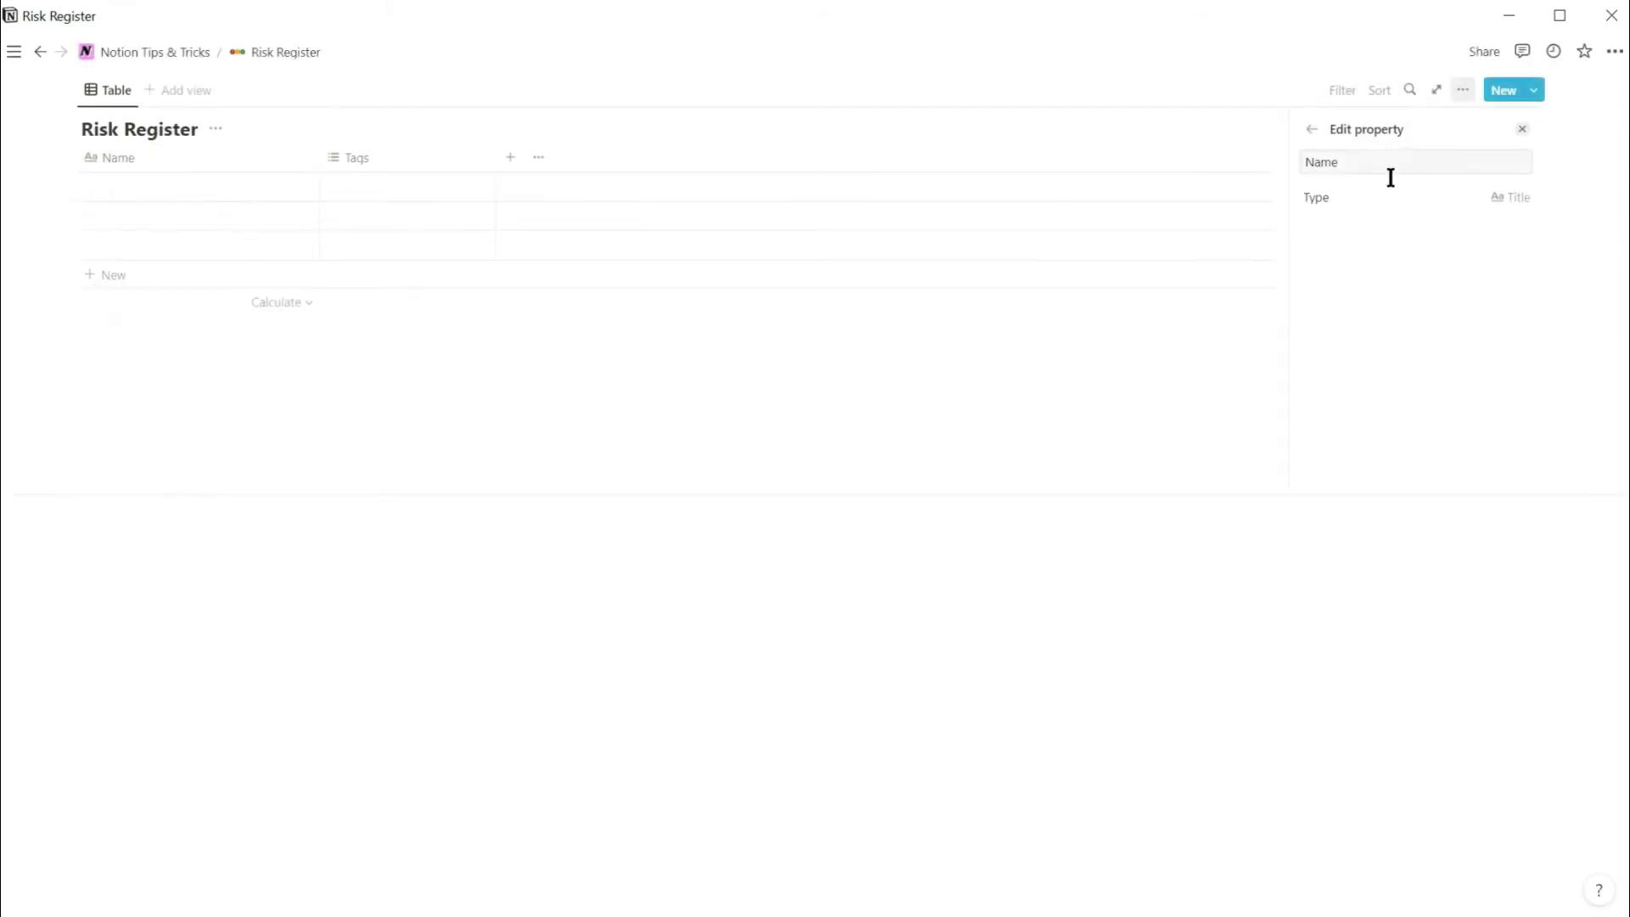
pyautogui.click(1382, 162)
pyautogui.write('ID')
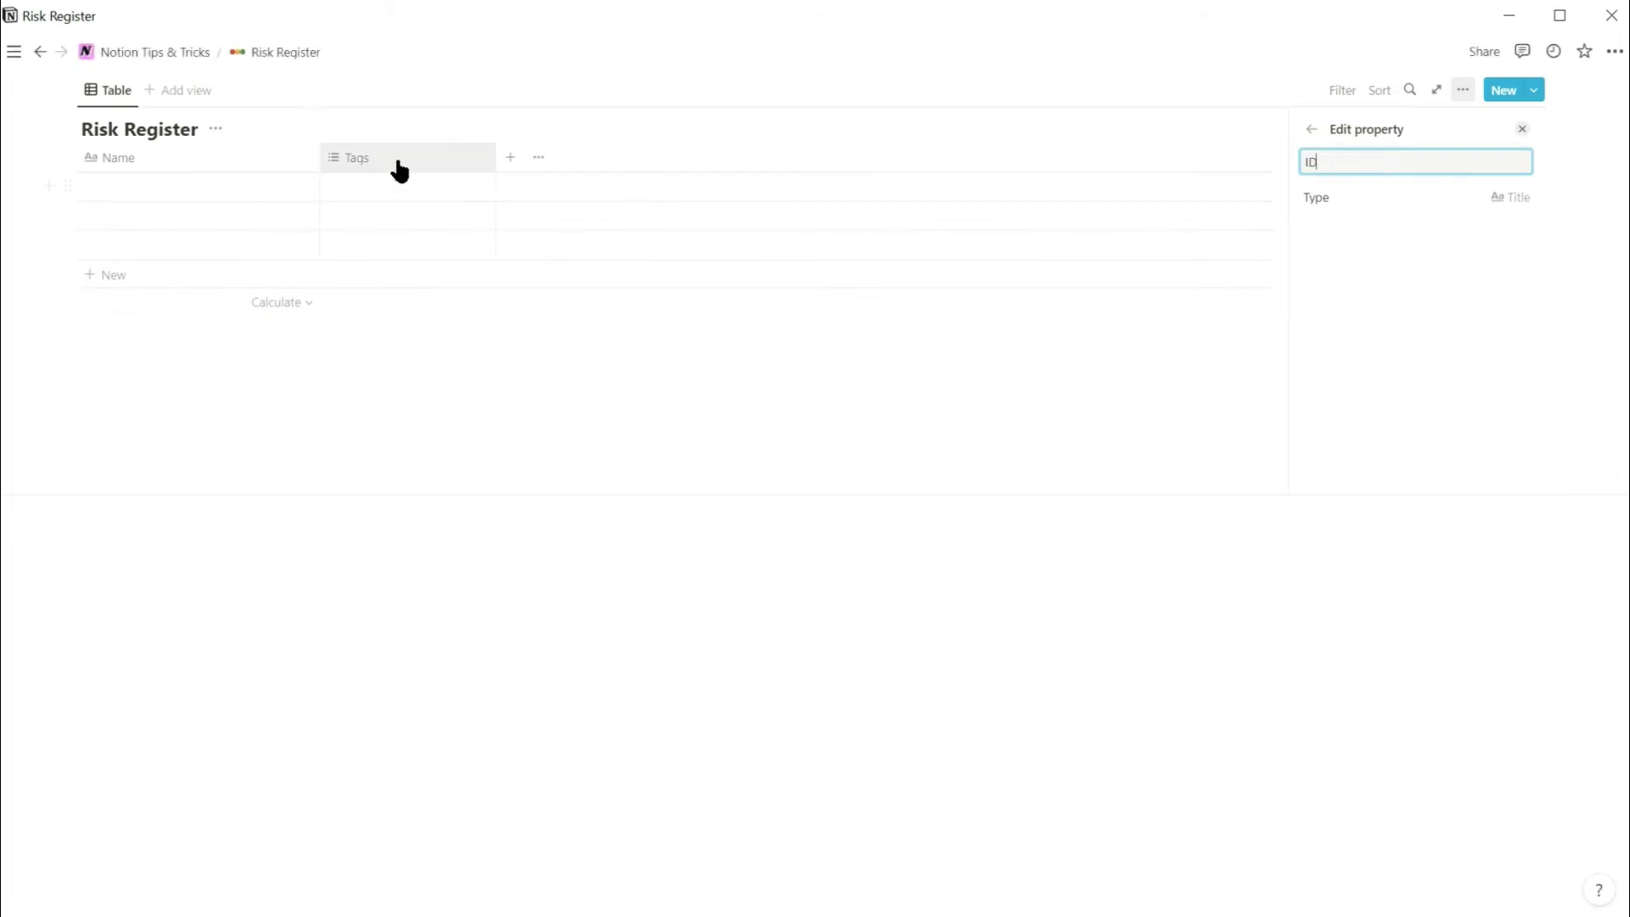
# Step: Rename the Tags column to Risk Description and make it a Text property
pyautogui.click(397, 159)
pyautogui.click(389, 216)
pyautogui.doubleClick(1429, 161)
pyautogui.write('Risk Description')
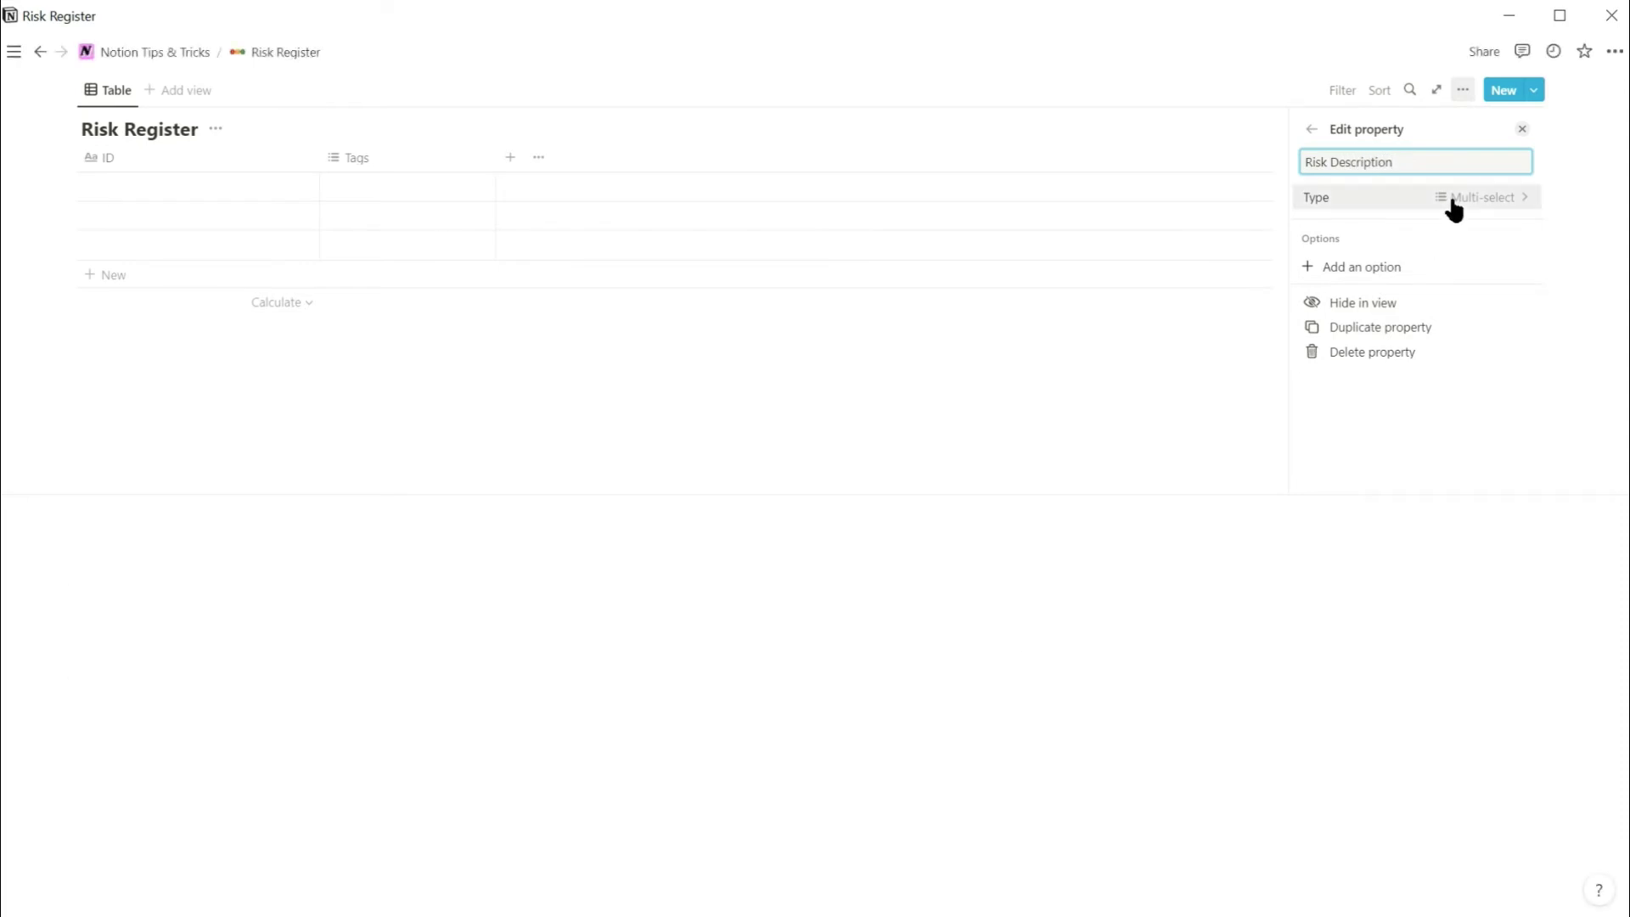
pyautogui.click(1448, 198)
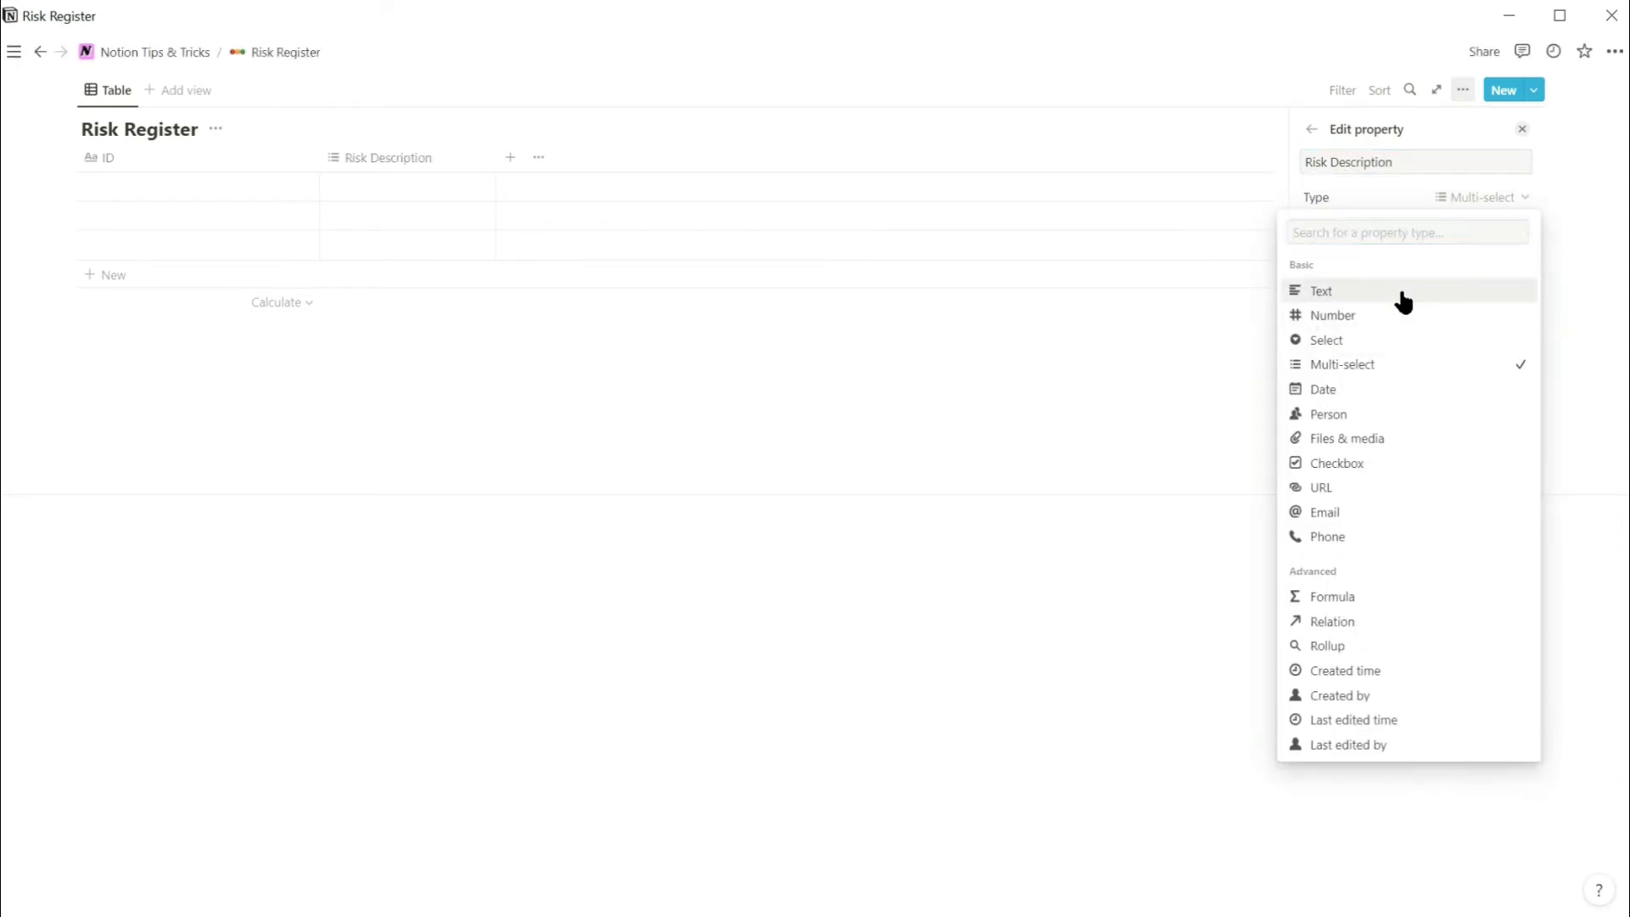
pyautogui.click(1403, 292)
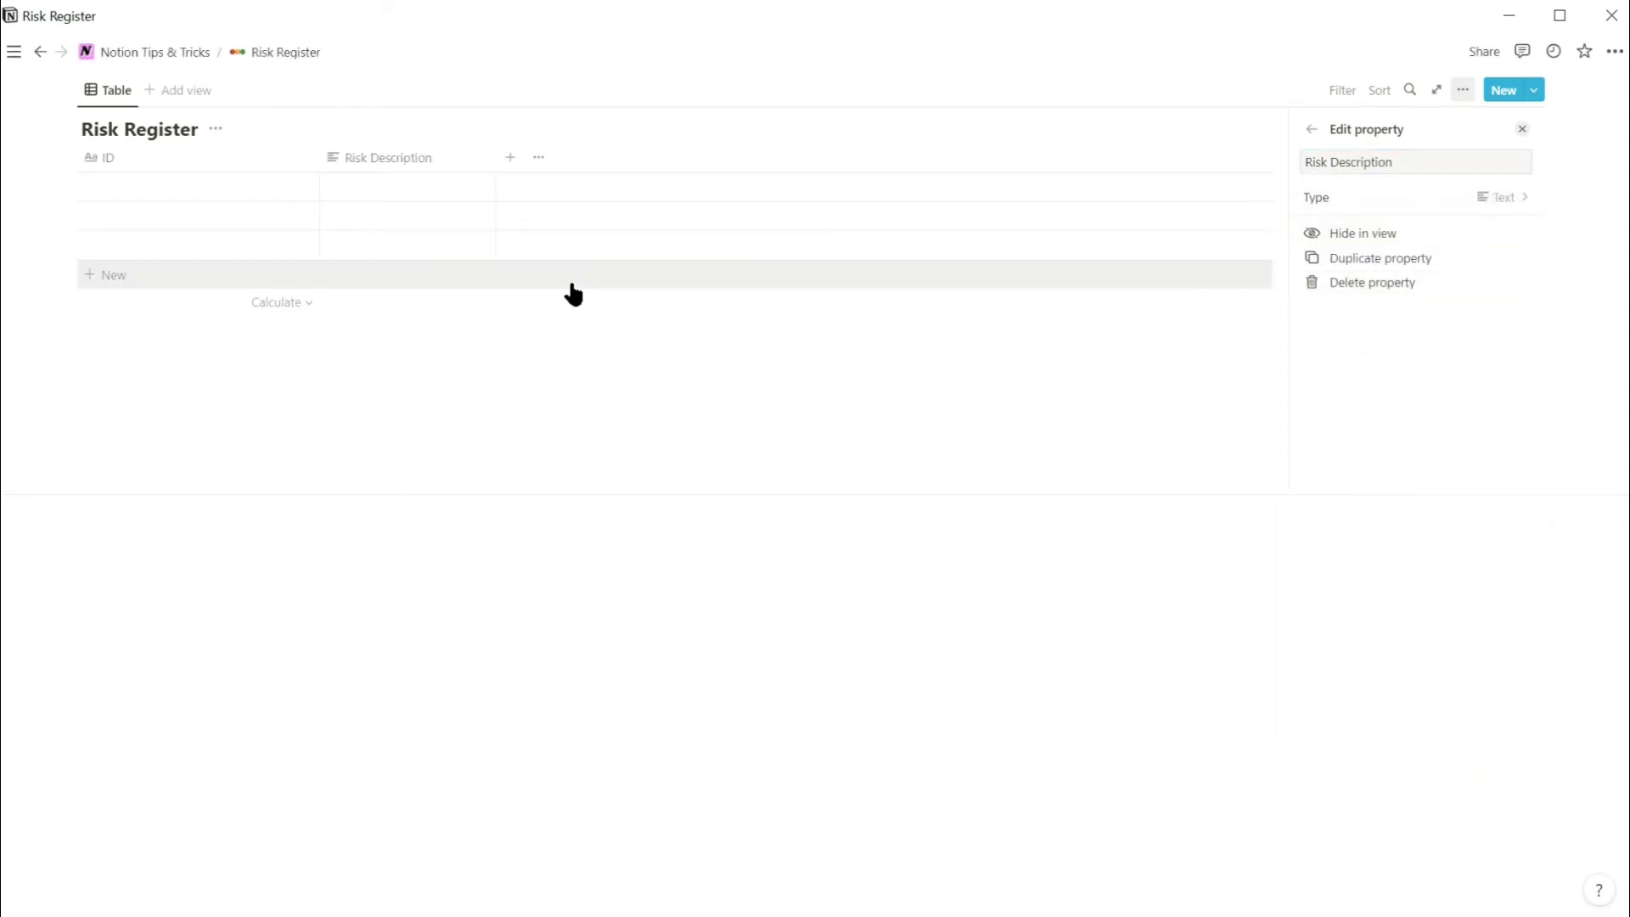
# Step: Add a Probability column as a relation to the Probability Scores table
pyautogui.click(511, 161)
pyautogui.click(558, 158)
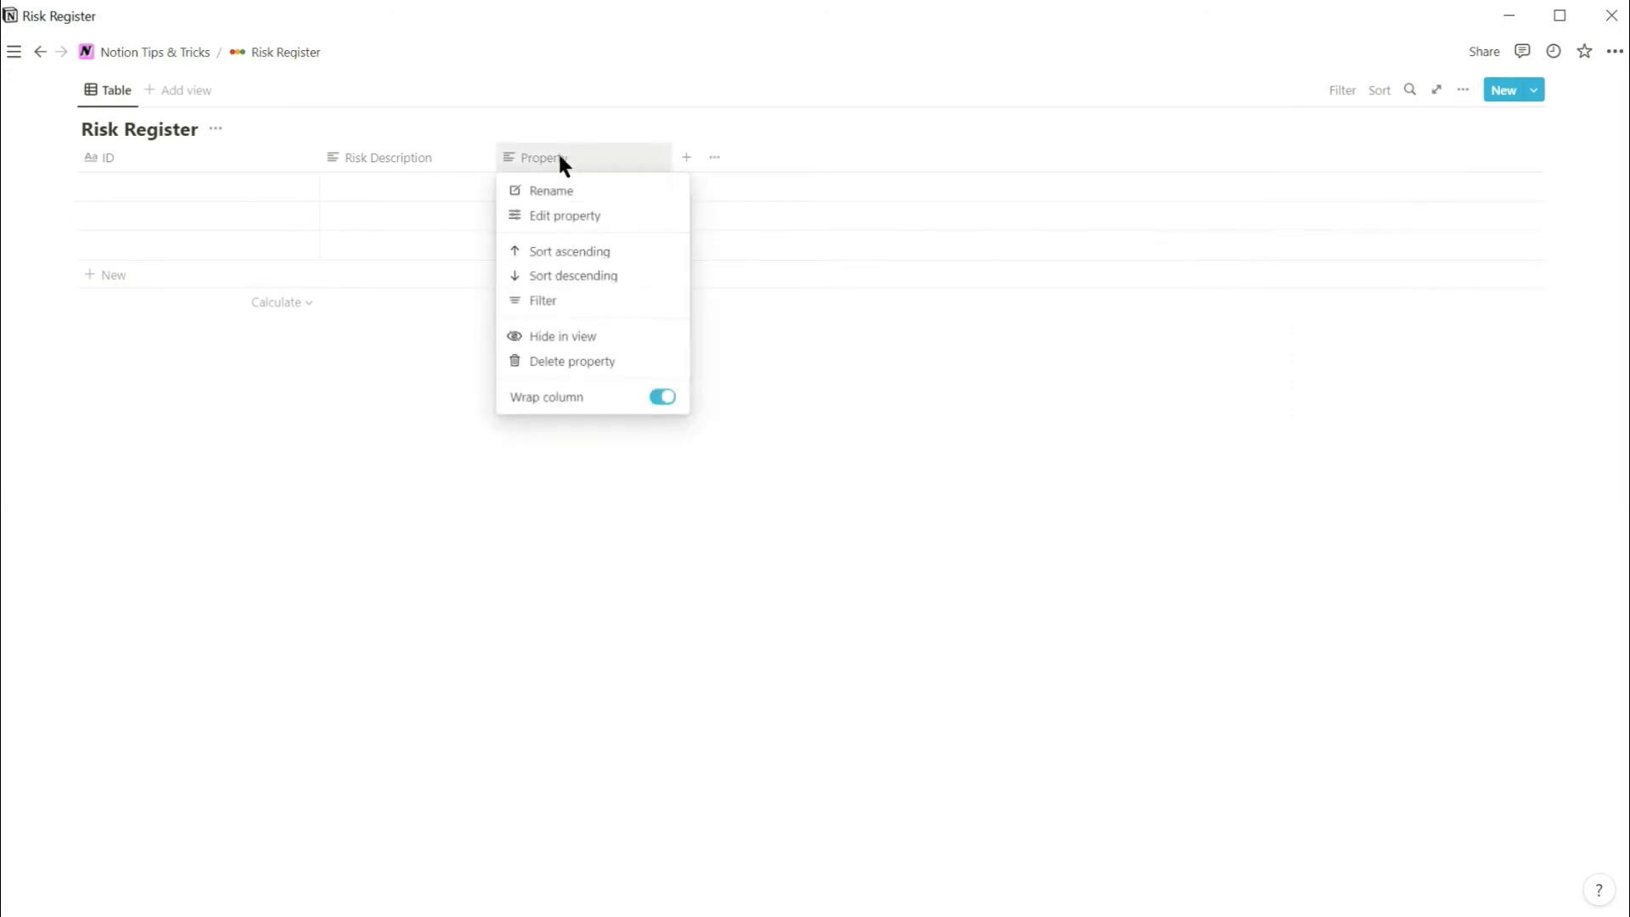
pyautogui.click(562, 216)
pyautogui.write('Probability')
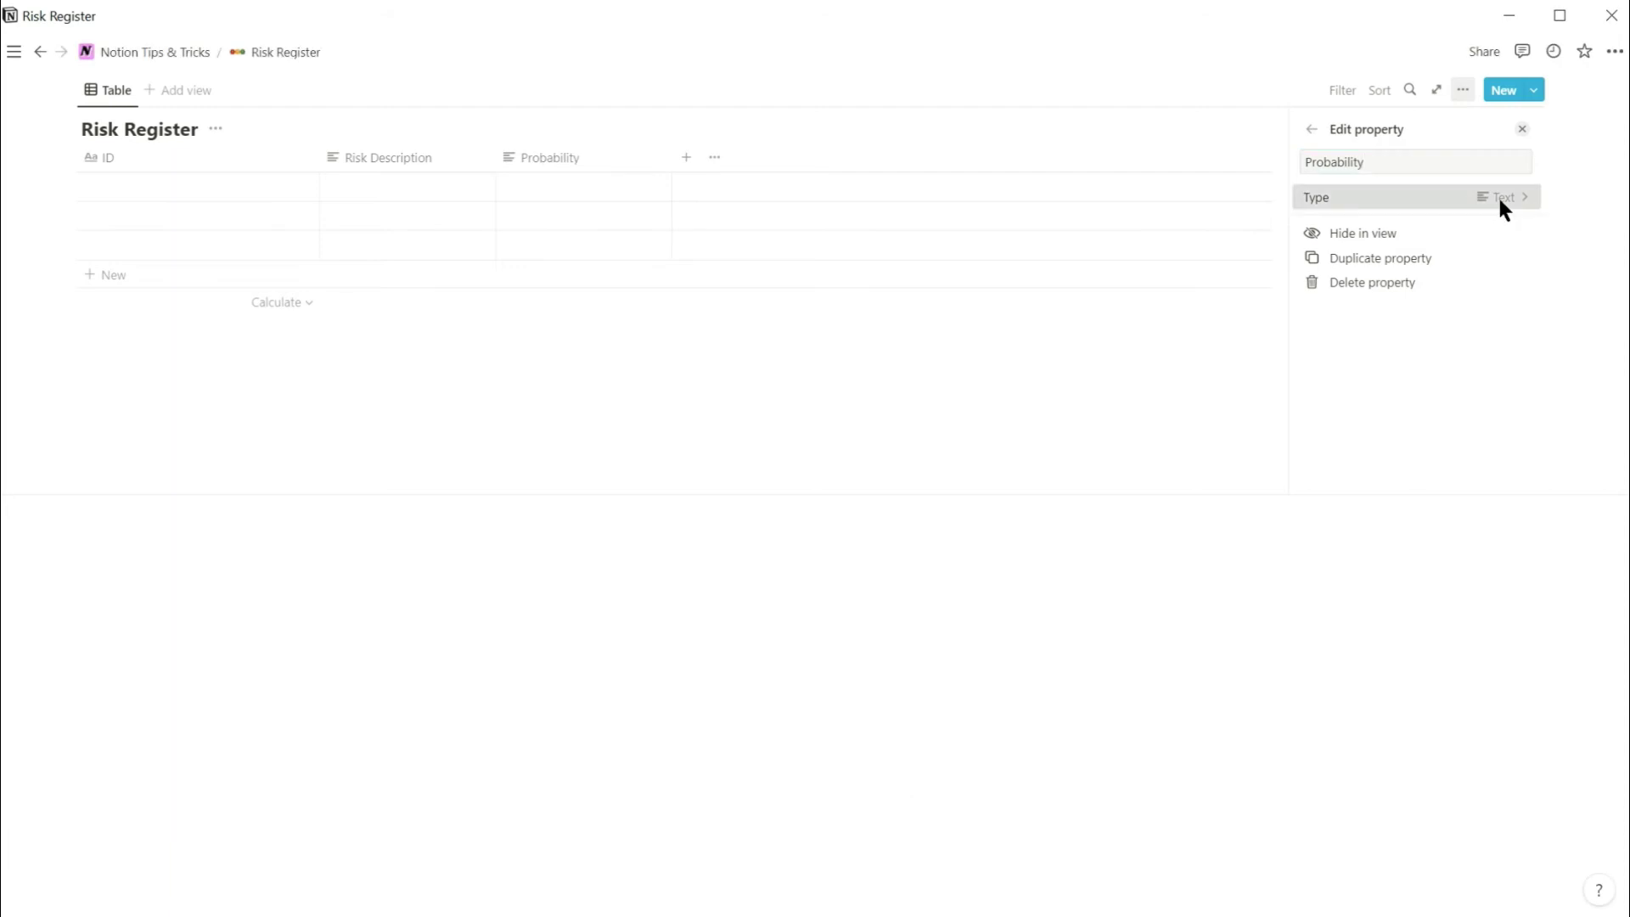
pyautogui.click(1497, 196)
pyautogui.click(1381, 628)
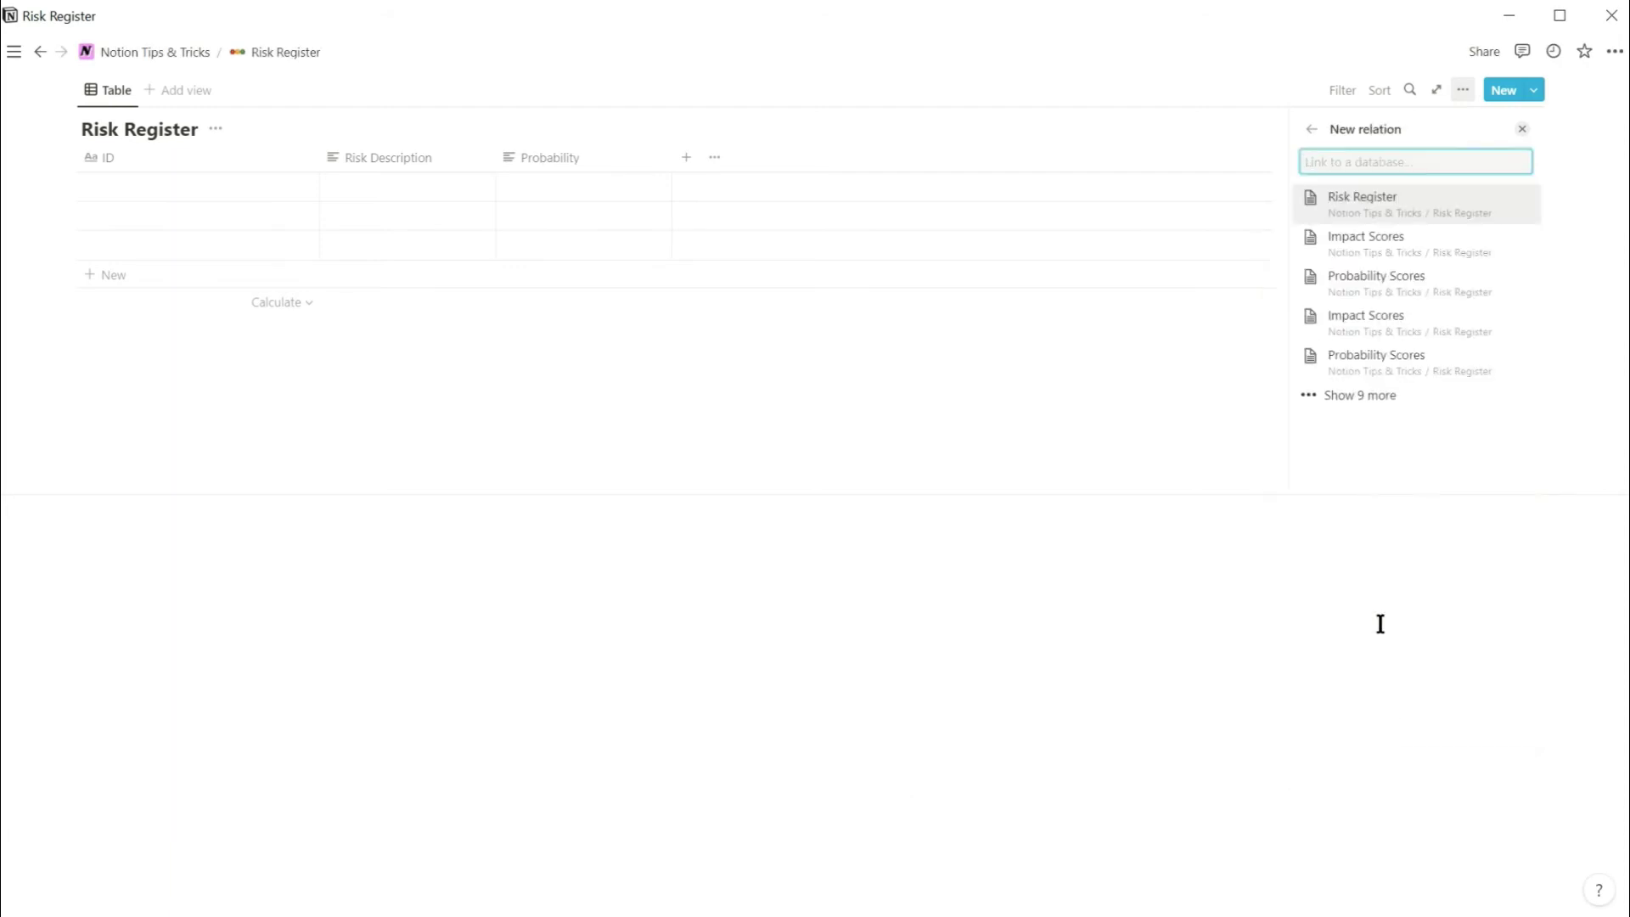
pyautogui.click(1411, 289)
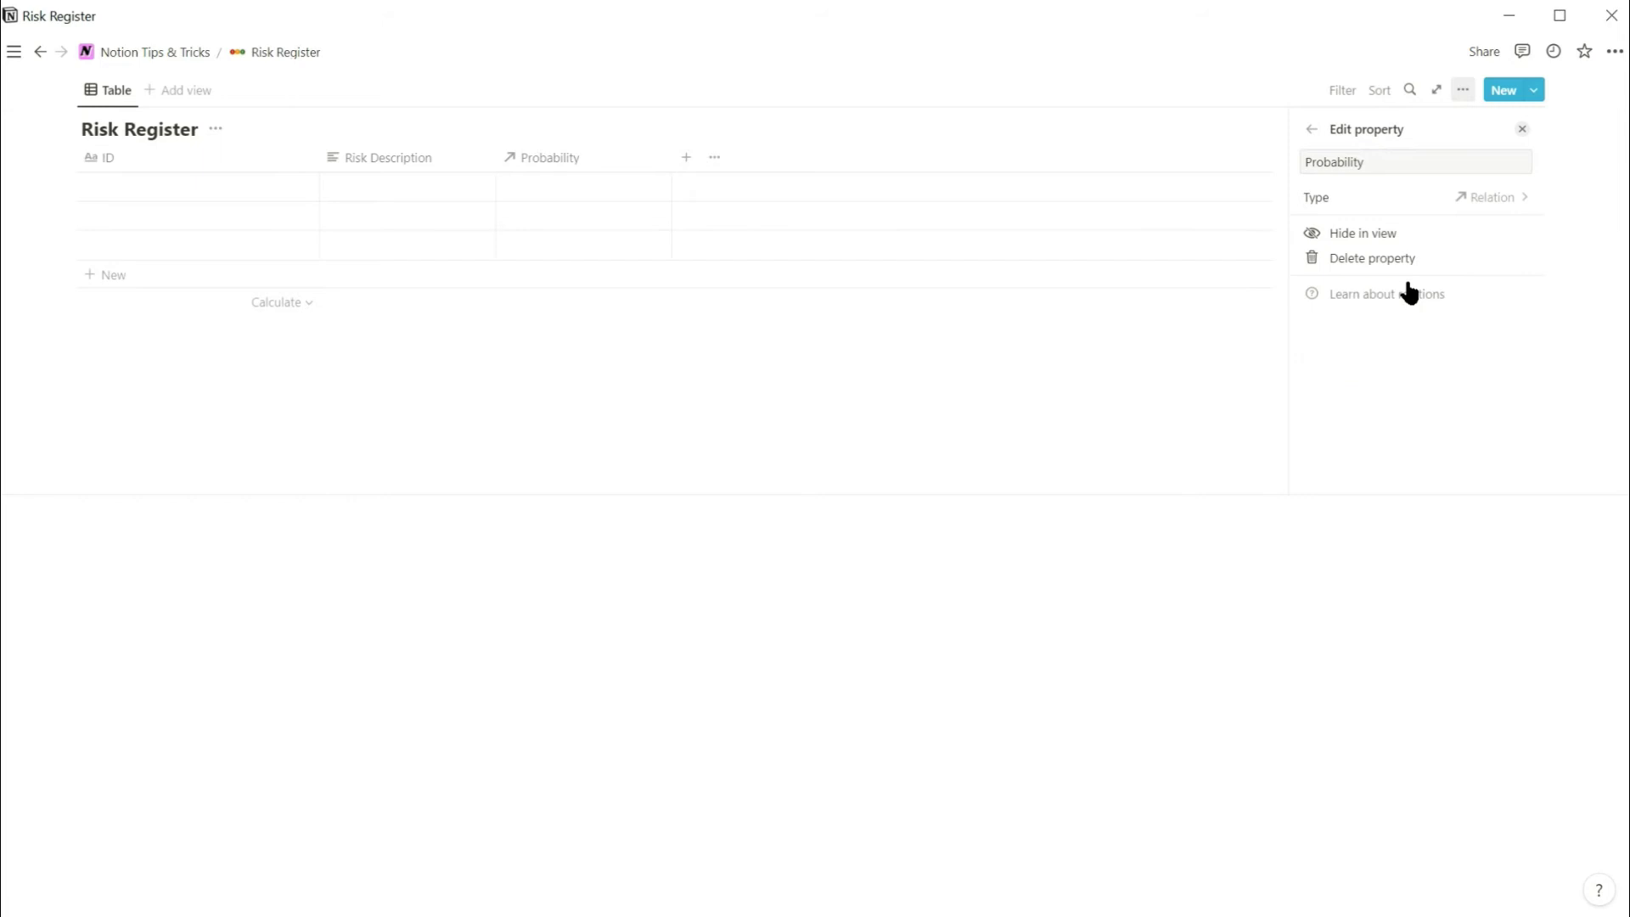
# Step: Add an Impact column related to Impact Scores, correcting its misspelled name
pyautogui.click(686, 157)
pyautogui.click(718, 159)
pyautogui.click(742, 215)
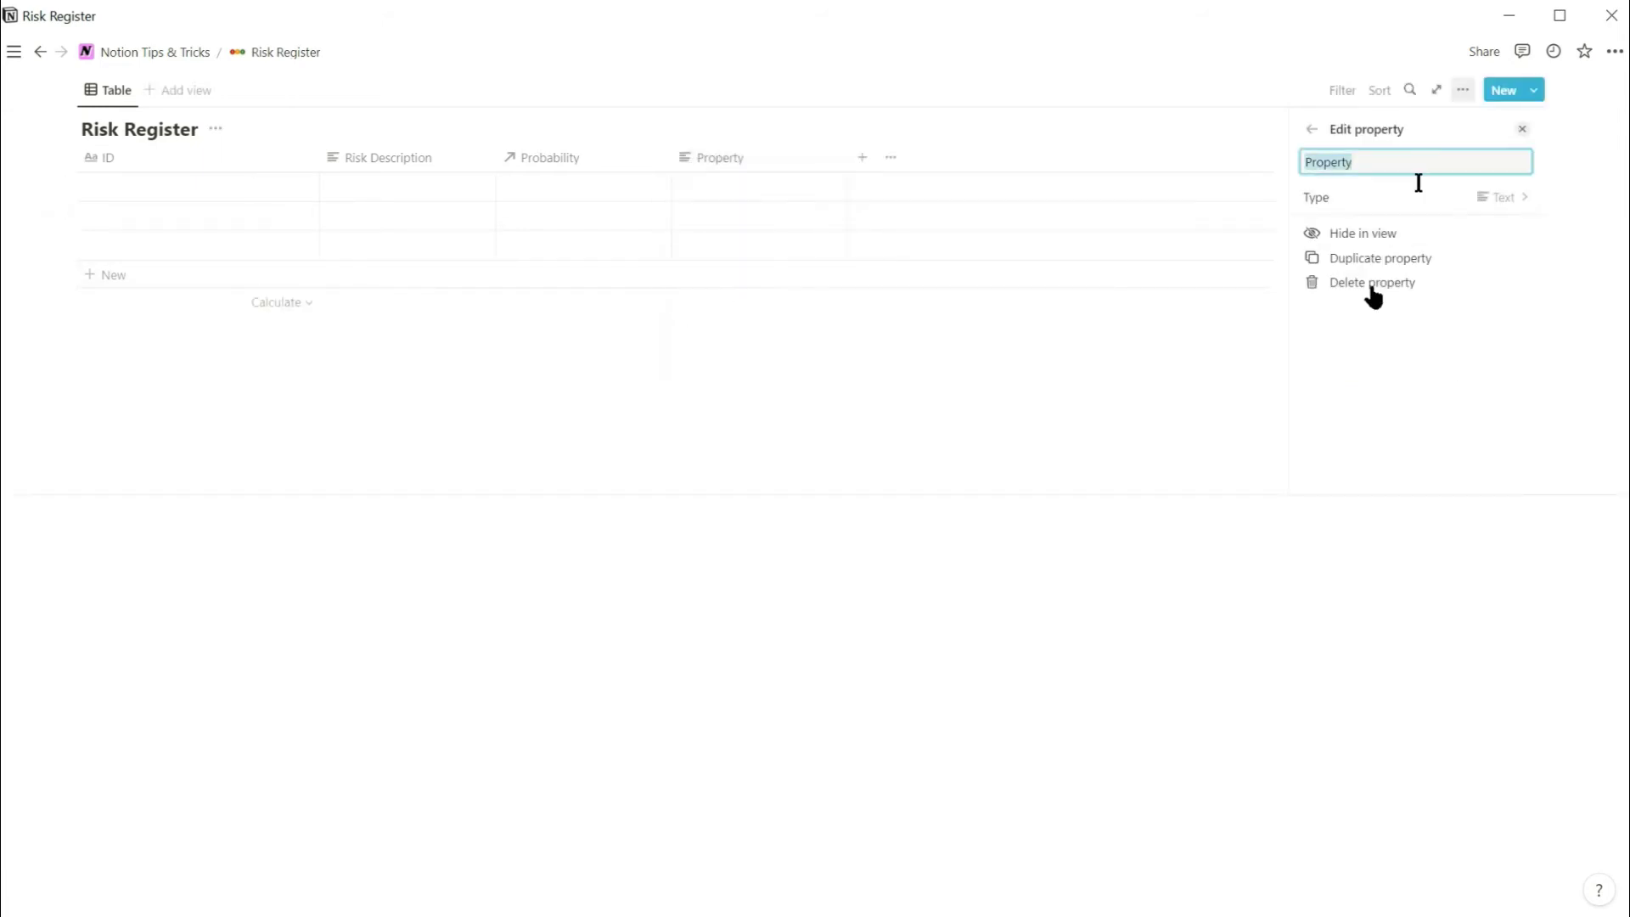
pyautogui.write('Imap')
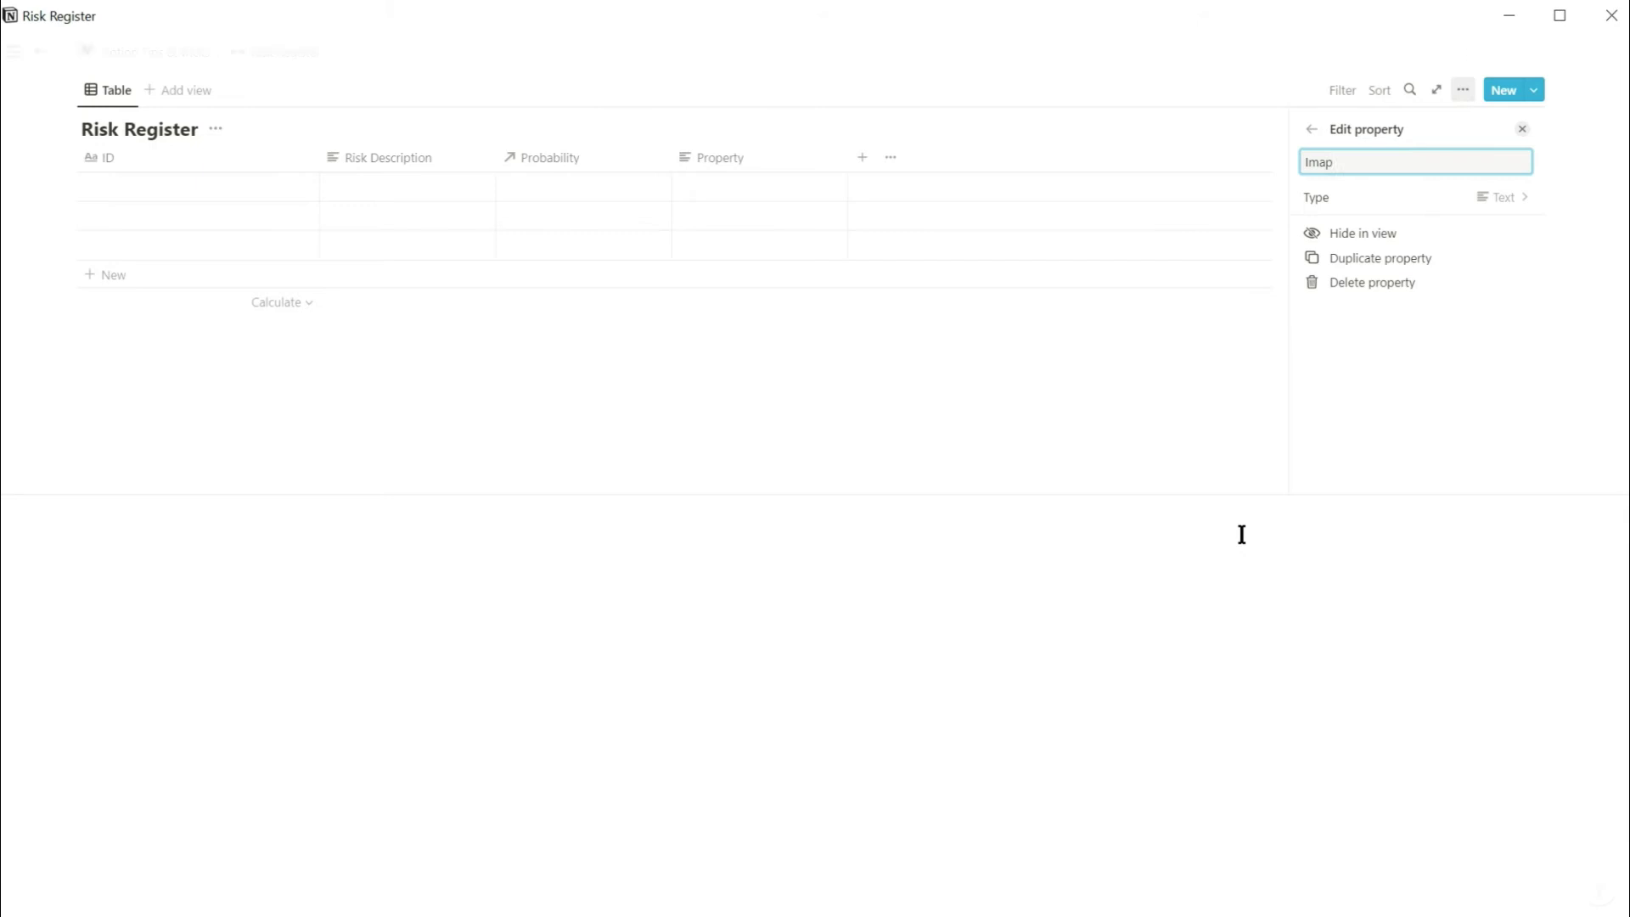
pyautogui.write('act')
pyautogui.click(1510, 197)
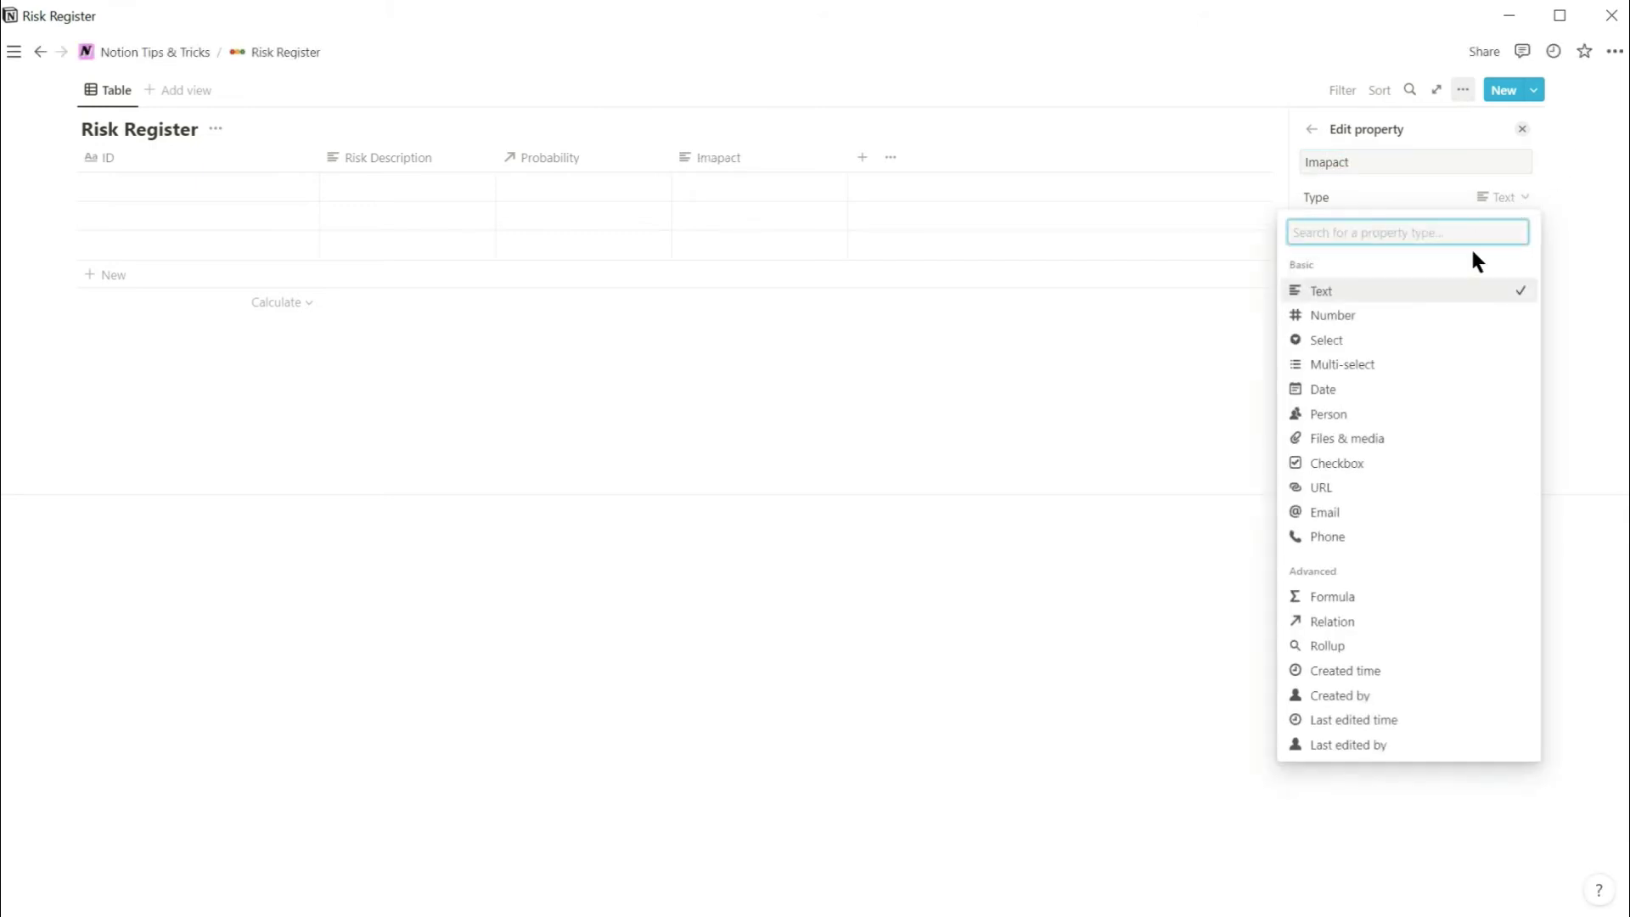
pyautogui.click(1387, 623)
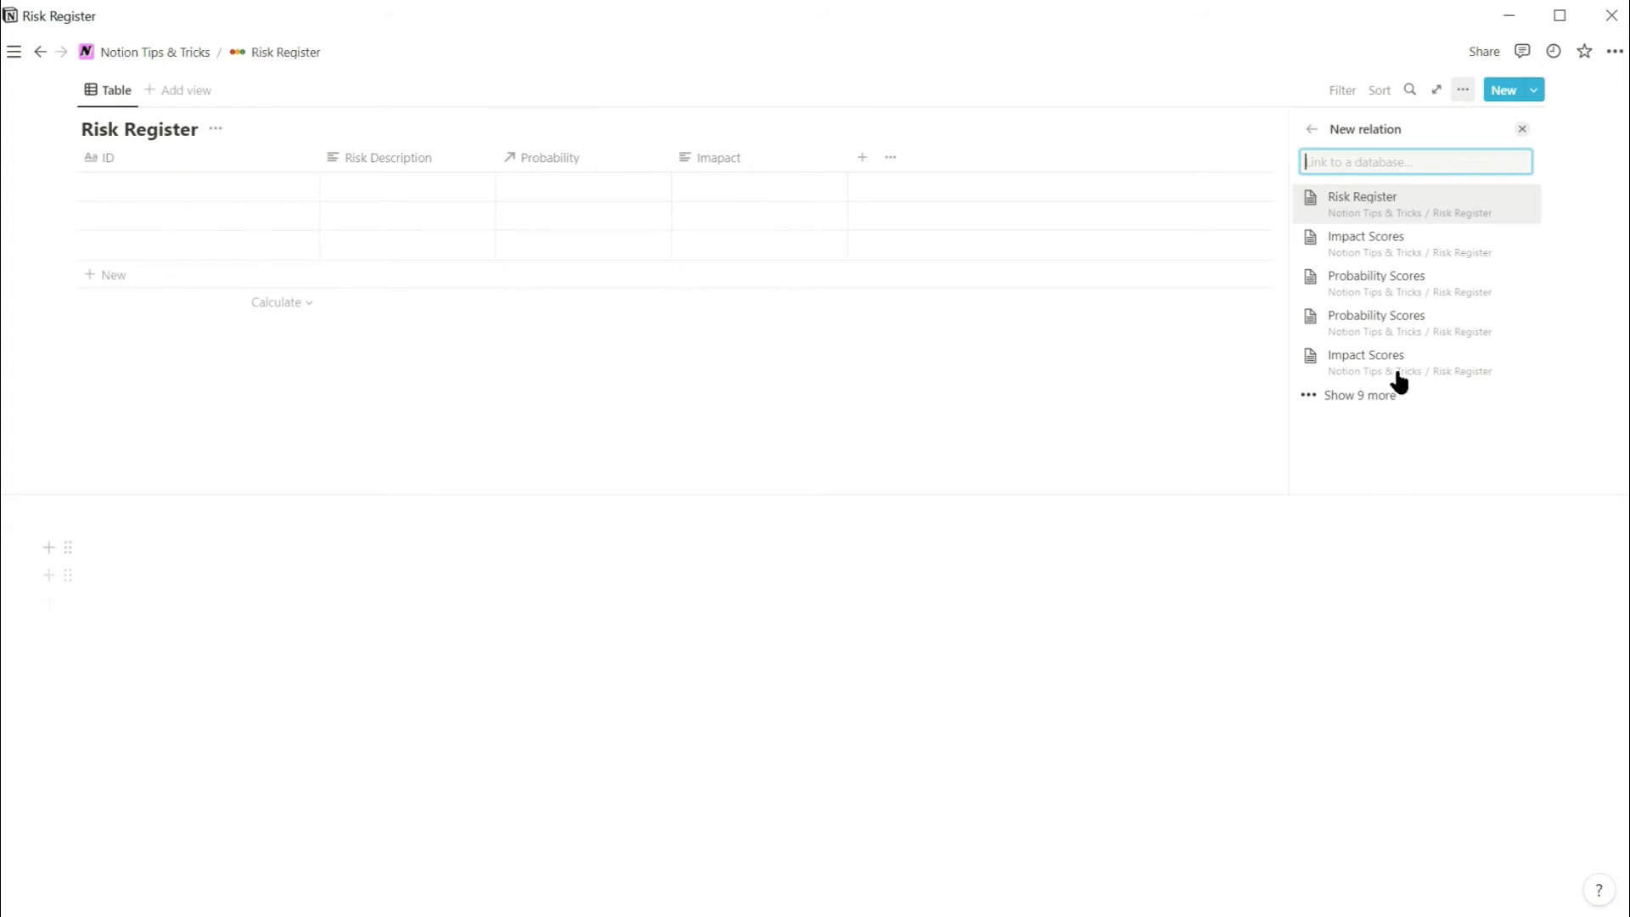
pyautogui.click(1386, 246)
pyautogui.press('Left')
pyautogui.press('Left')
pyautogui.press('Left')
pyautogui.press('Left')
pyautogui.press('BackSpace')
pyautogui.click(1066, 434)
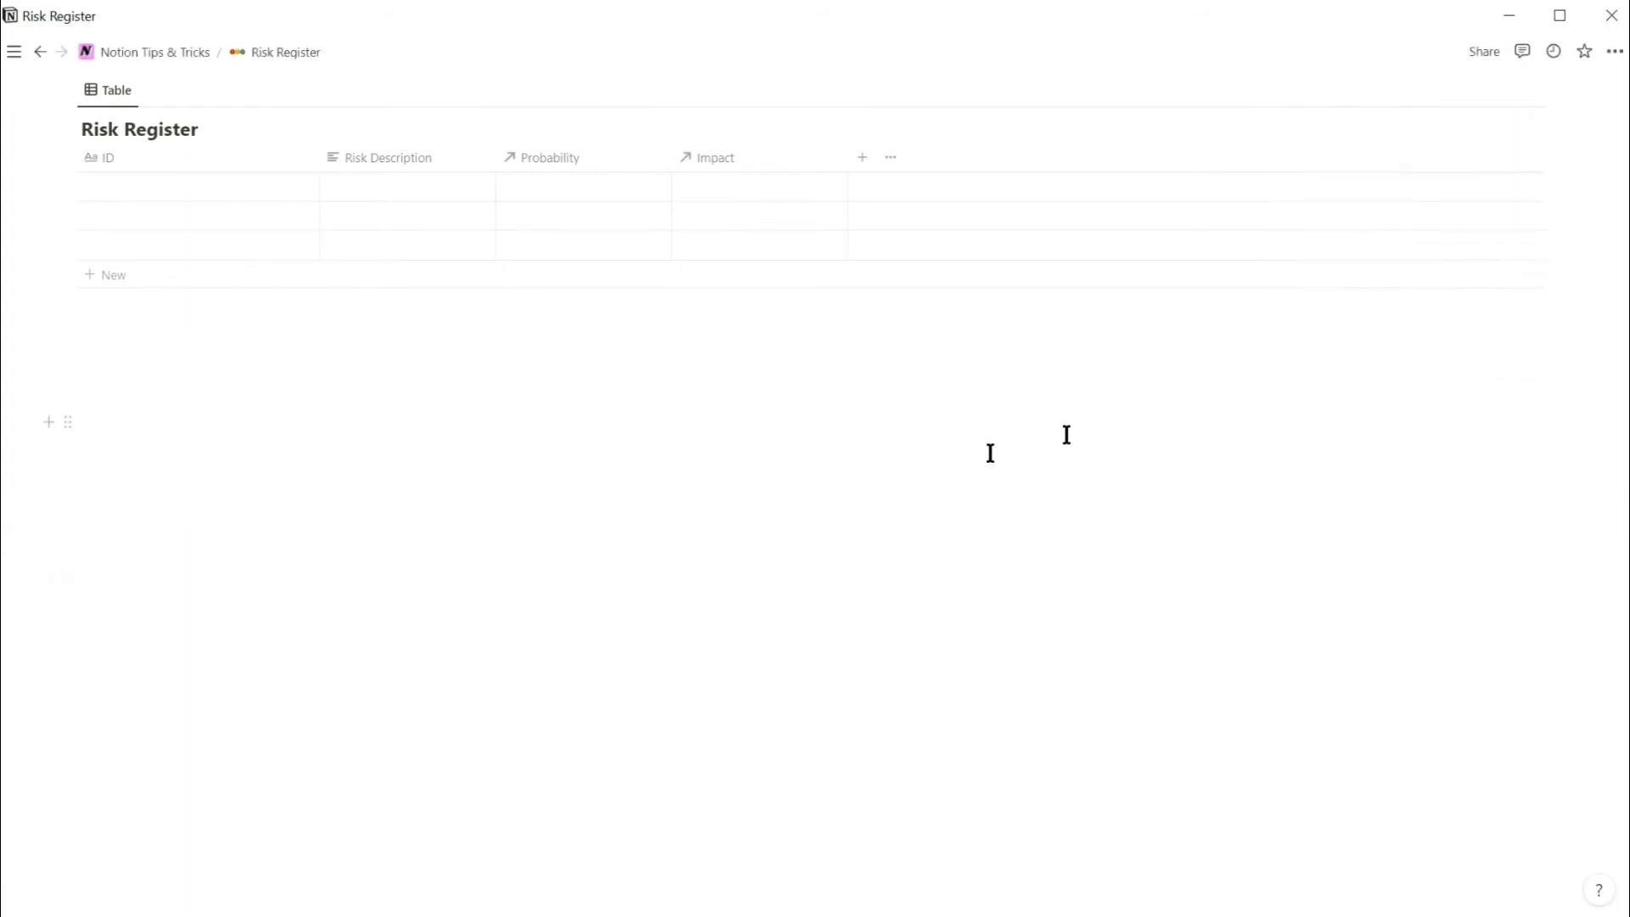
# Step: Set the first risk's Probability to Very Likely and Impact to Major
pyautogui.click(579, 183)
pyautogui.click(564, 241)
pyautogui.click(586, 349)
pyautogui.click(725, 186)
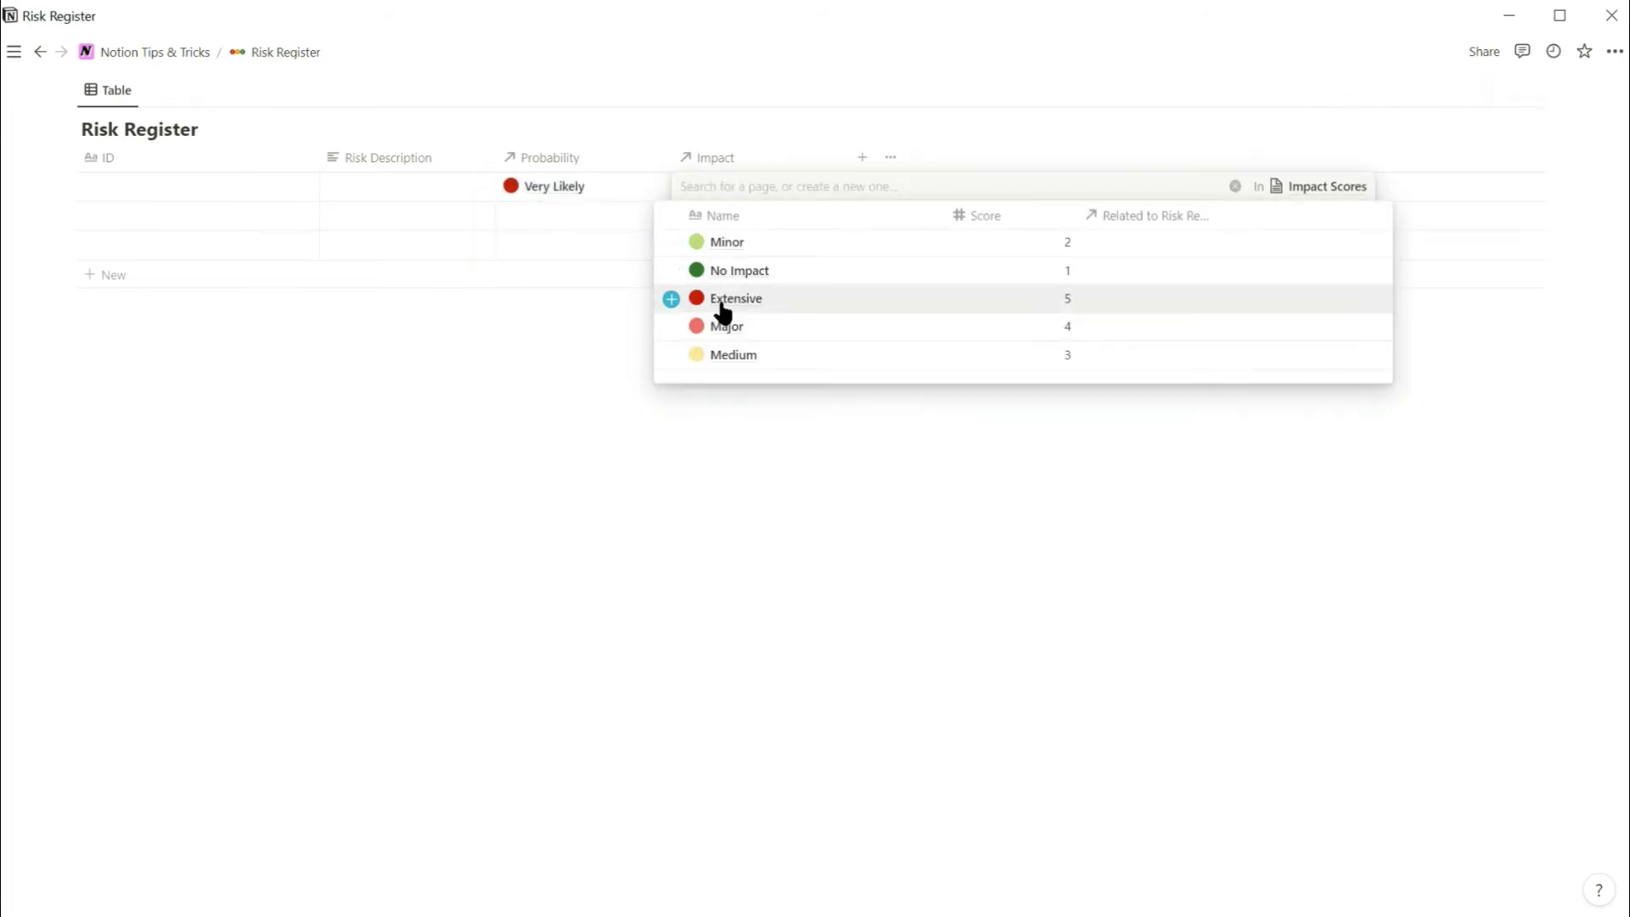
pyautogui.click(724, 323)
pyautogui.click(553, 490)
pyautogui.click(720, 458)
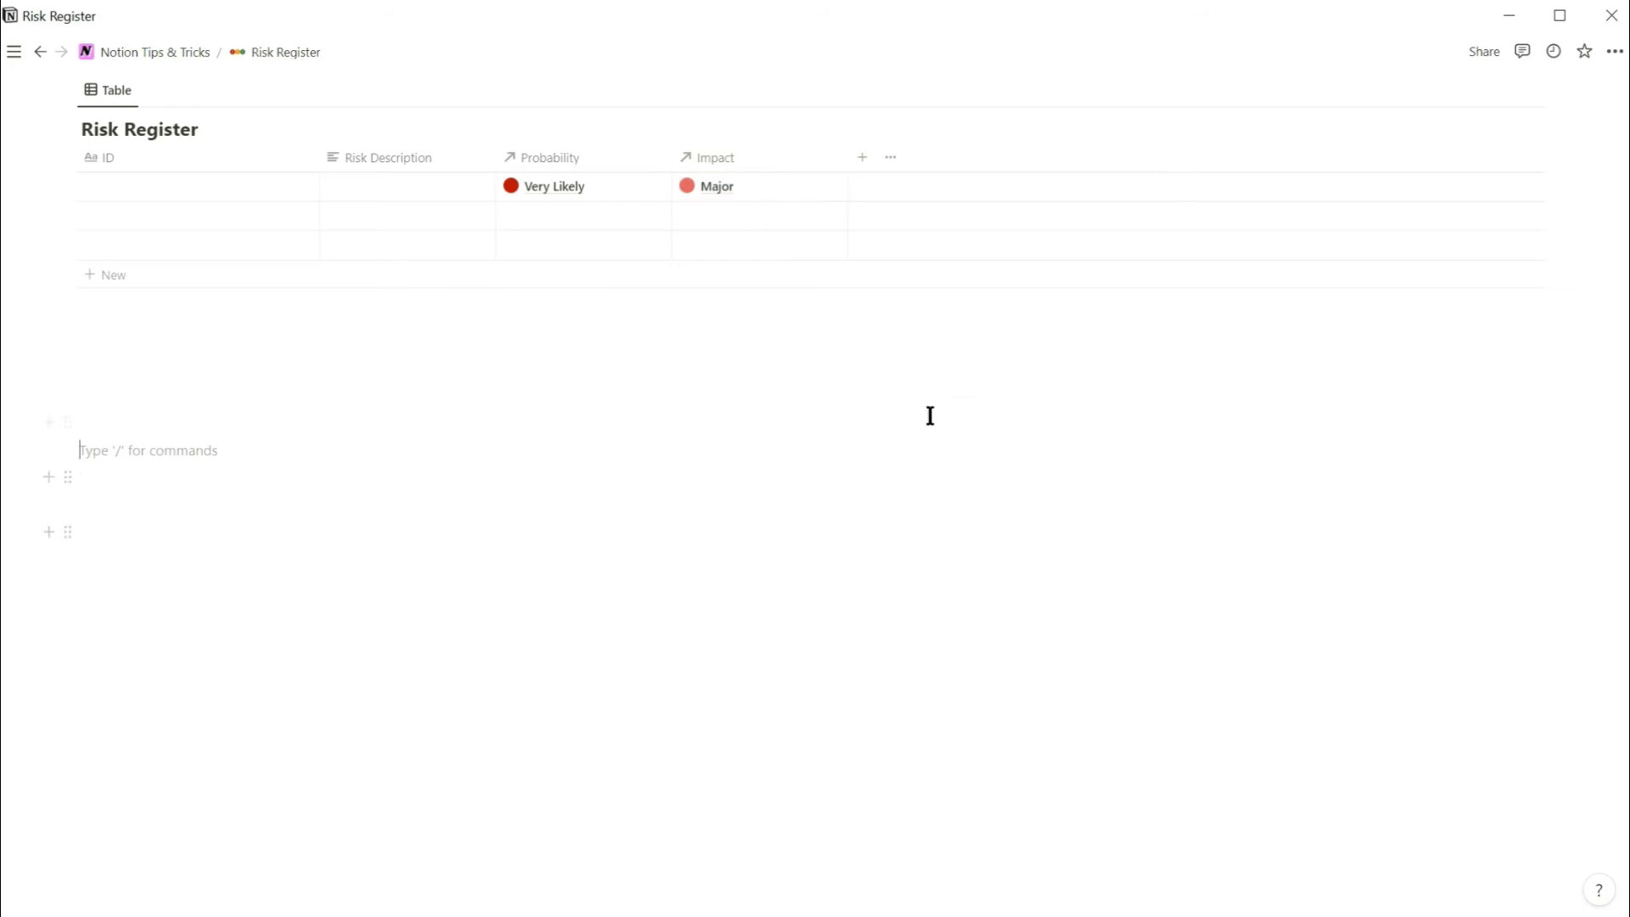
# Step: Create a 'Probability Score' rollup property using the Probability relation
pyautogui.click(863, 158)
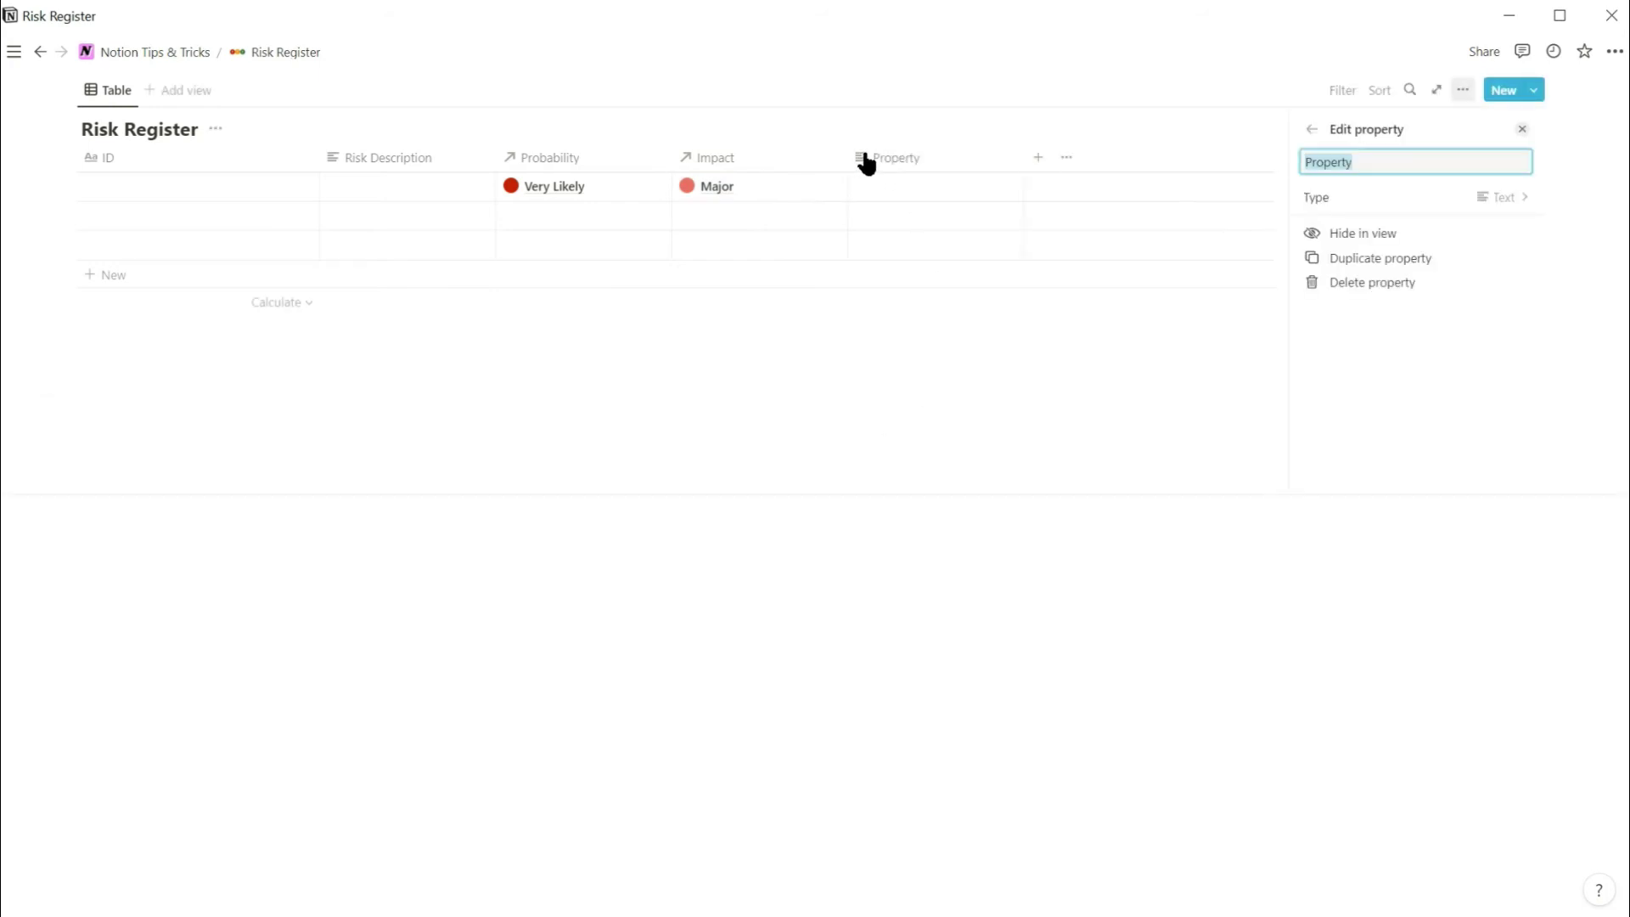
pyautogui.write('Probability')
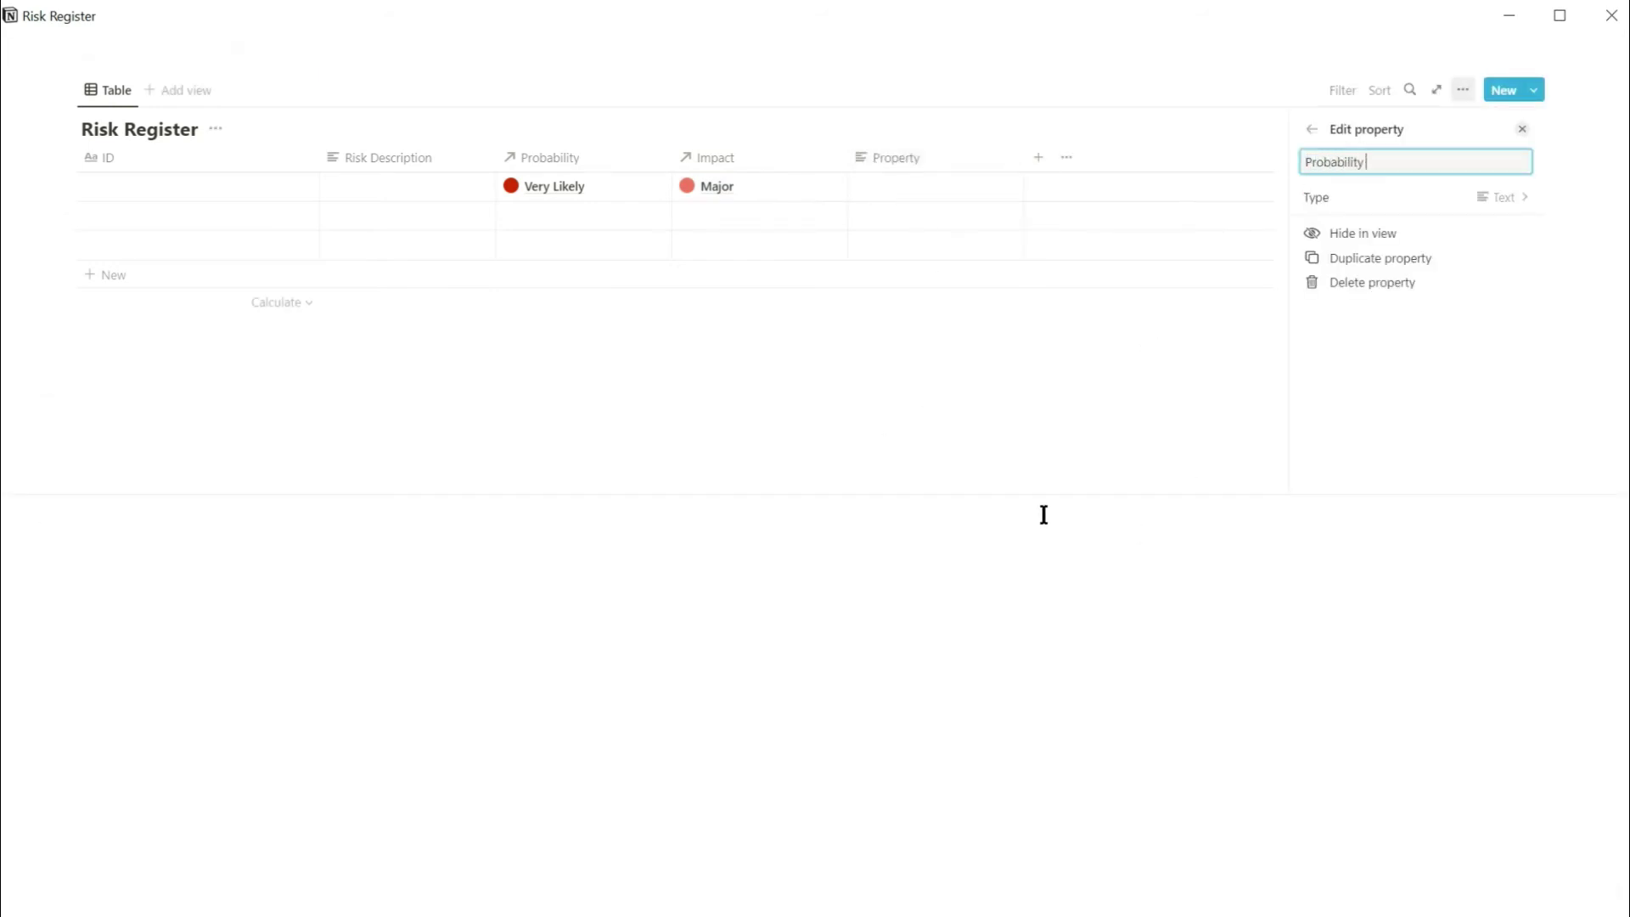
pyautogui.write(' Score')
pyautogui.click(1499, 198)
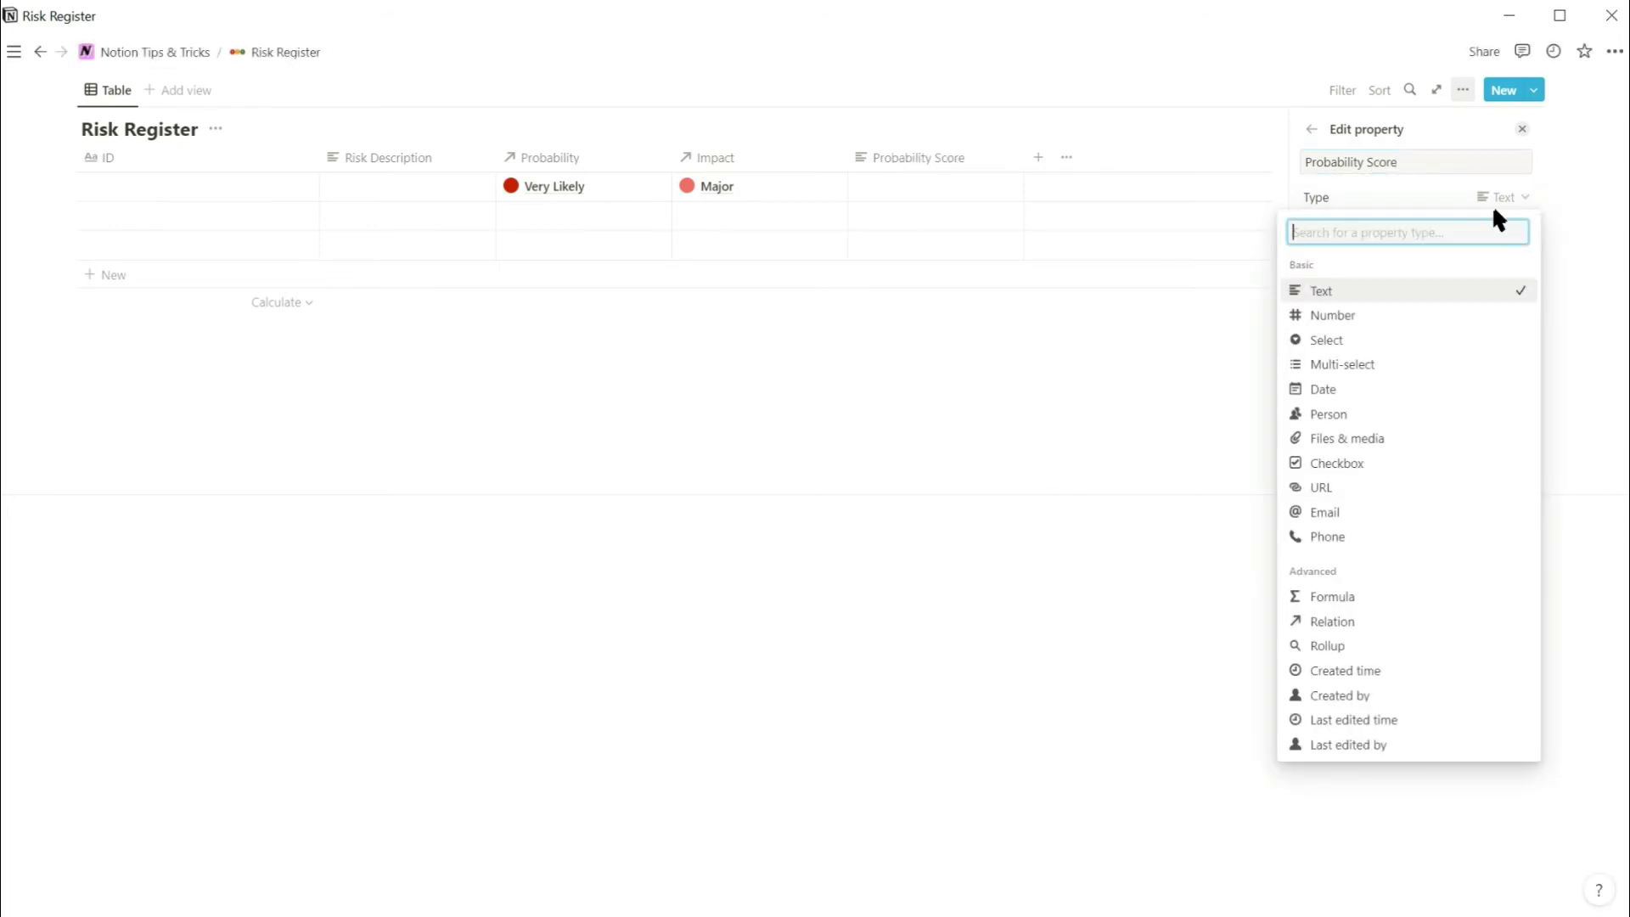
pyautogui.click(1361, 645)
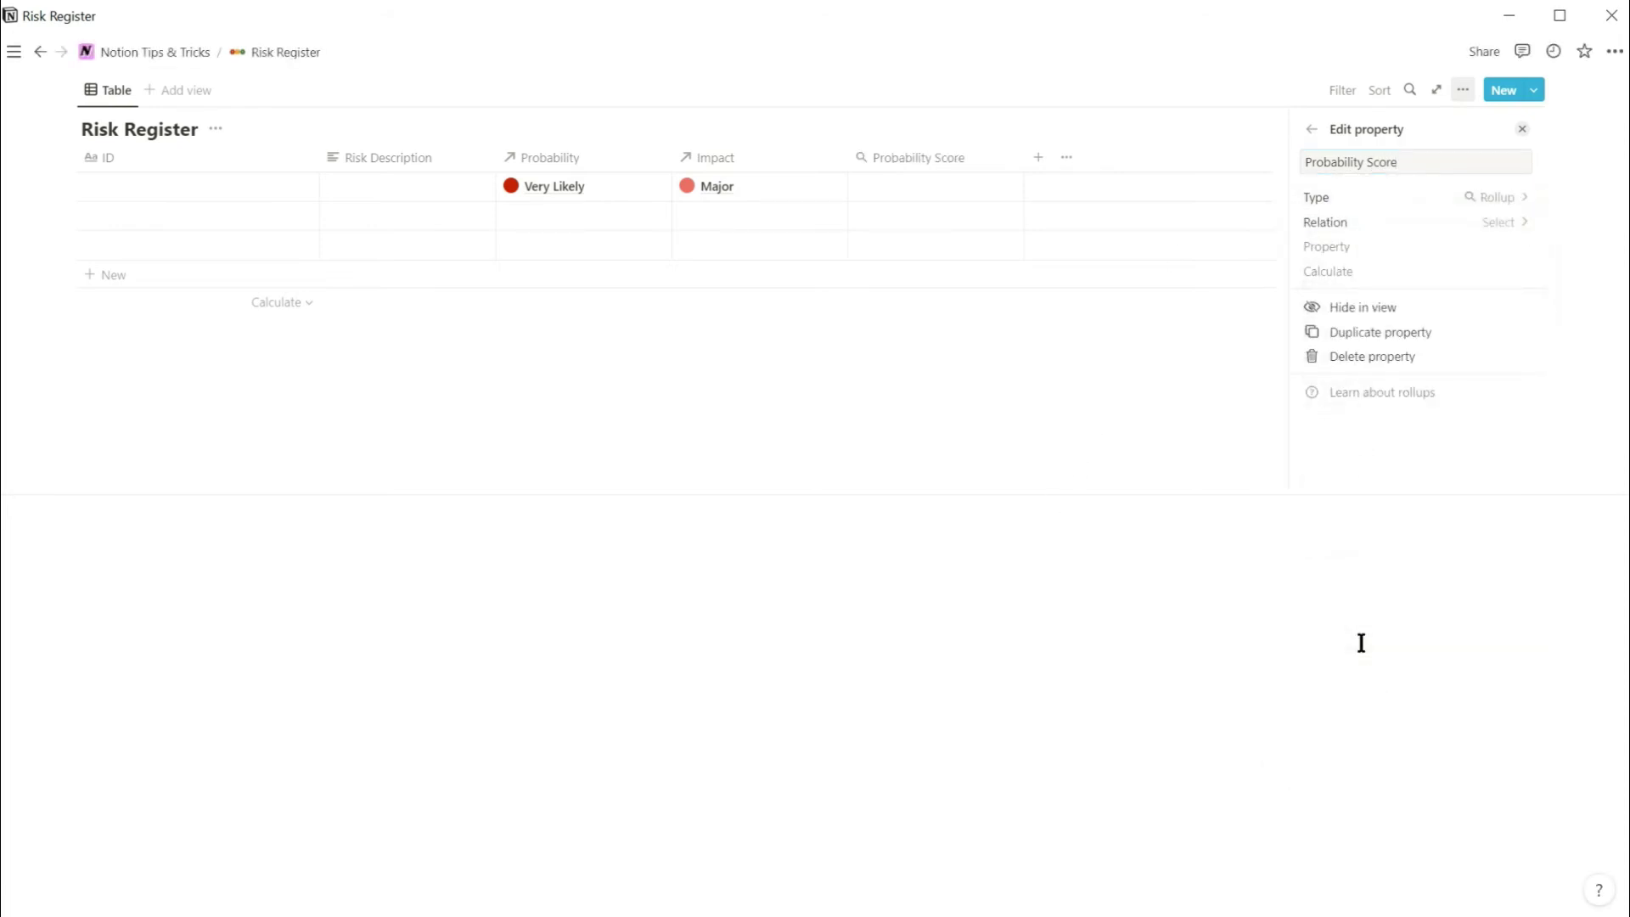
pyautogui.click(1501, 221)
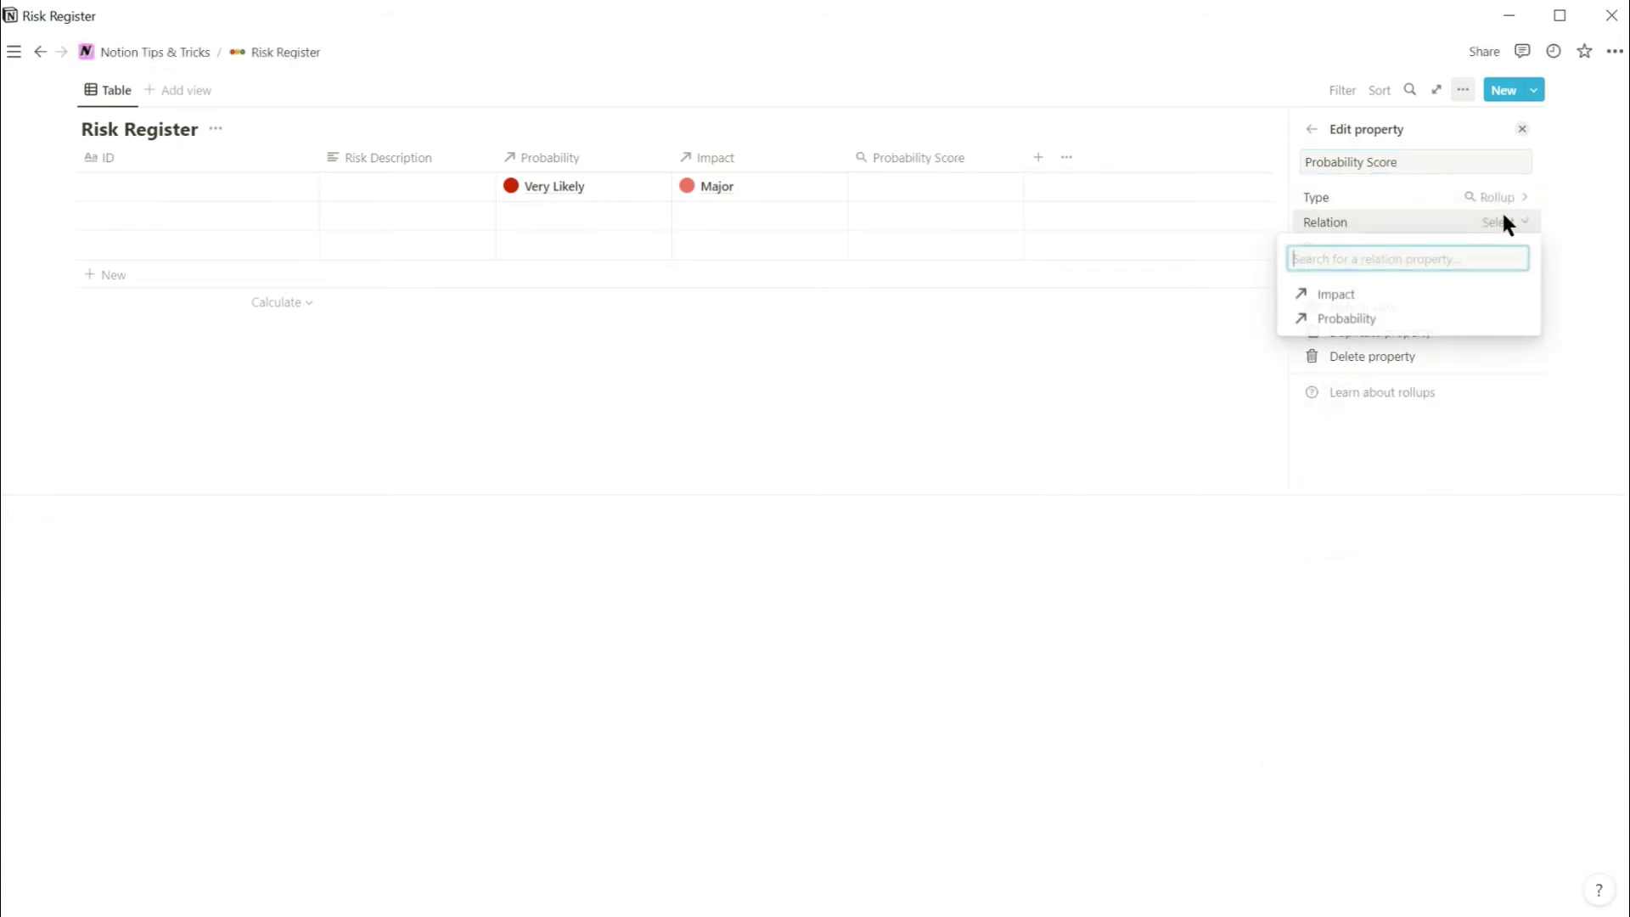
pyautogui.click(1399, 321)
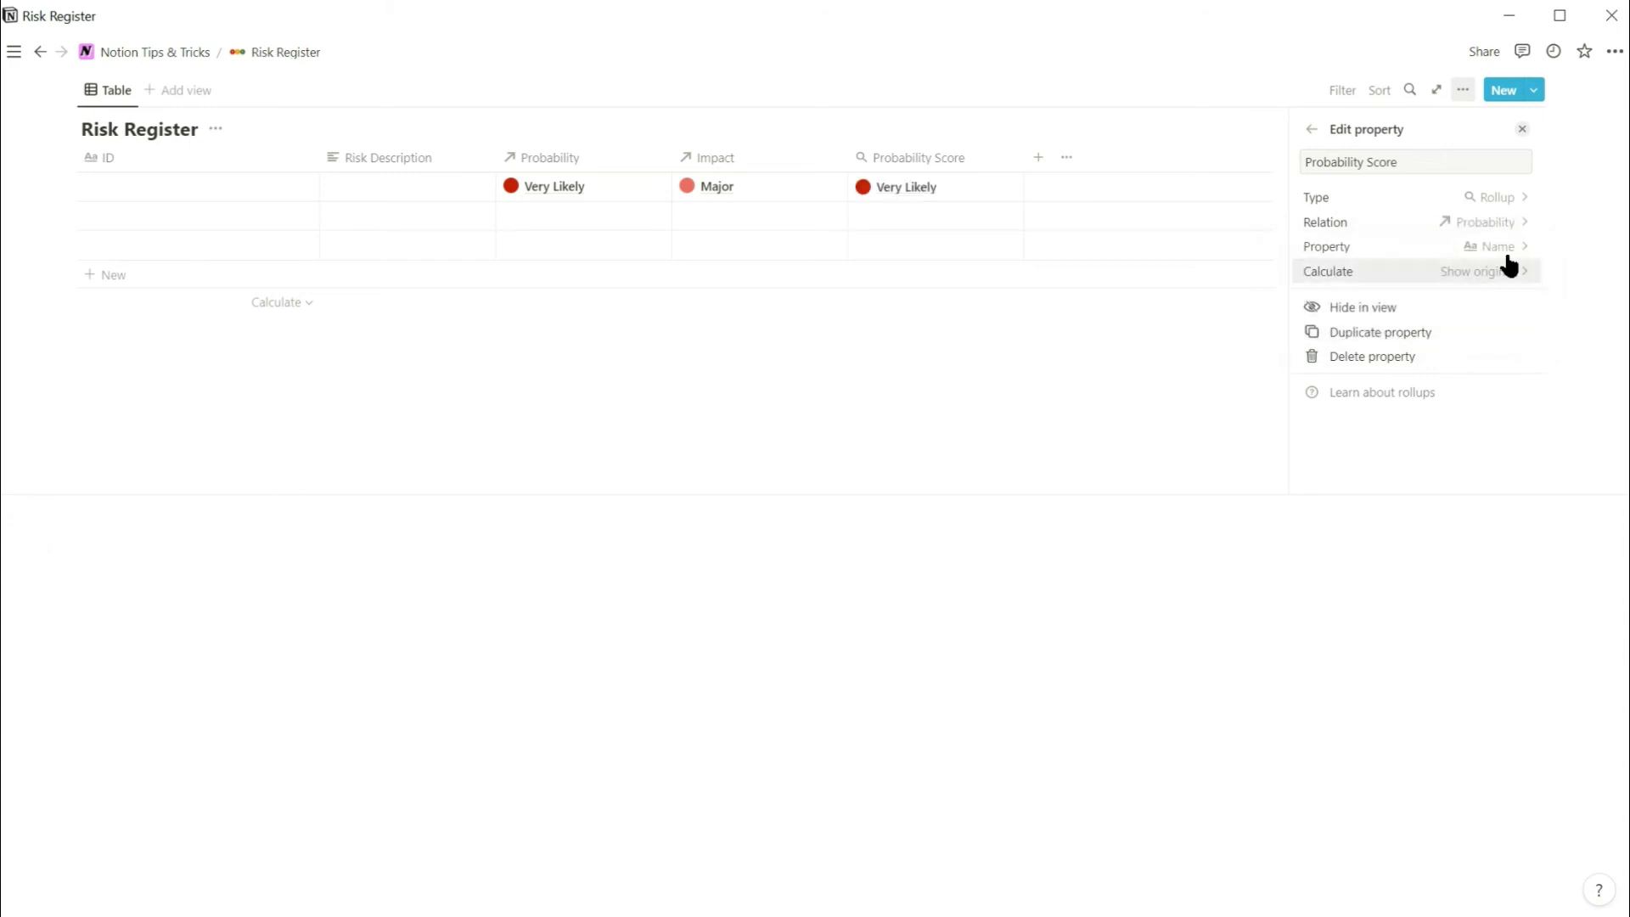
pyautogui.click(1511, 247)
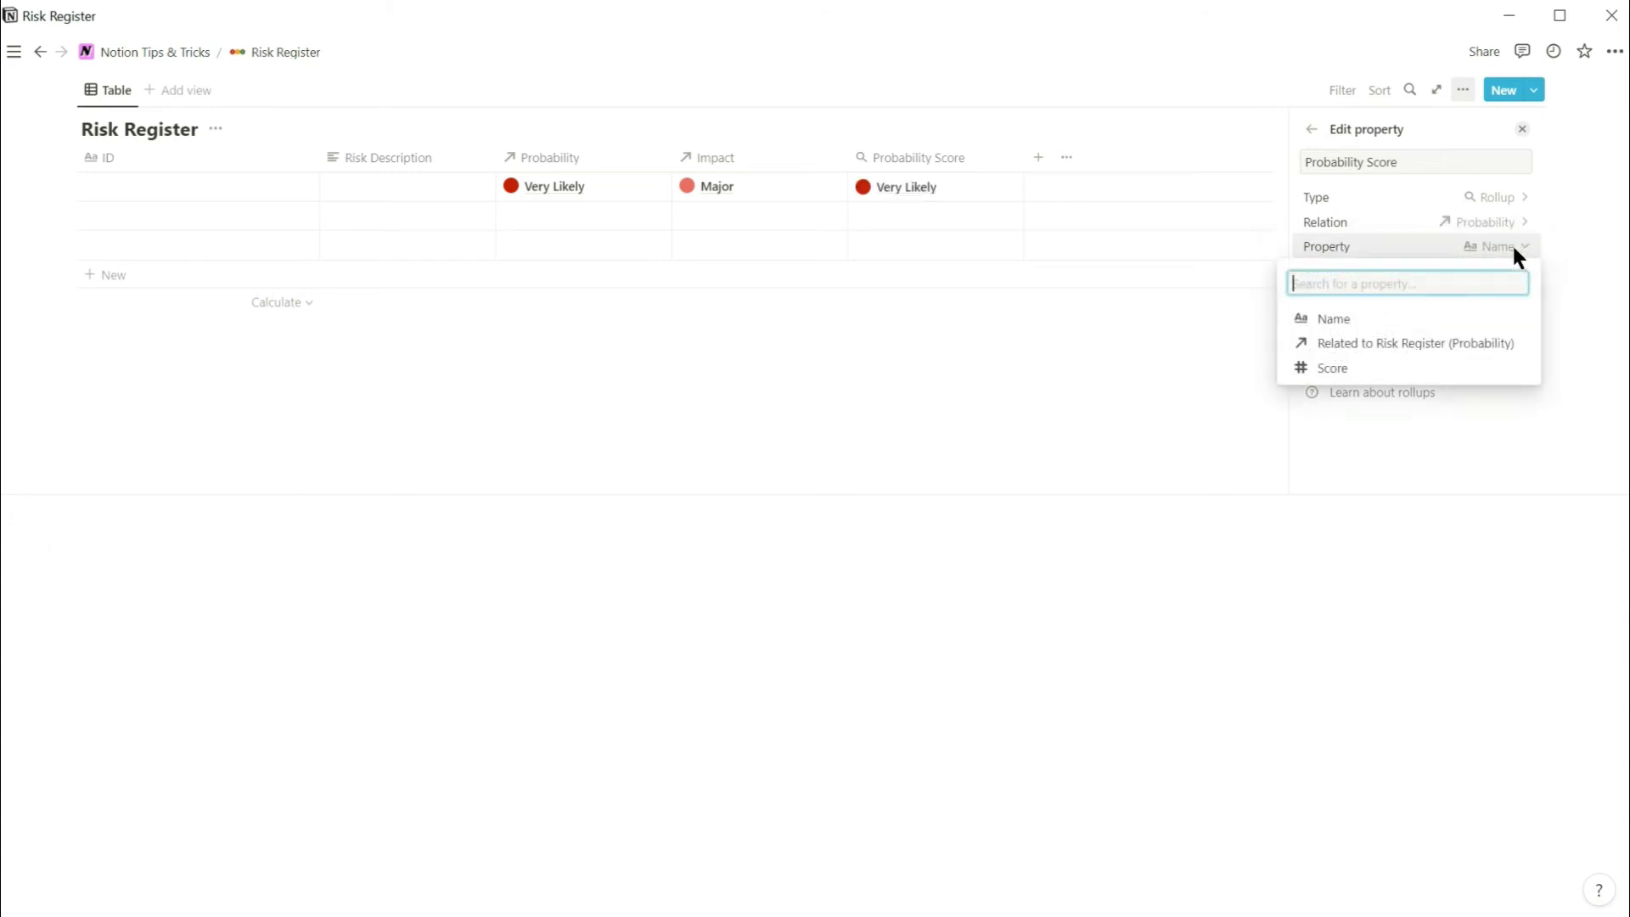
# Step: Roll up Score into Probability Score, and add an Impact Score rollup of the Impact relation's Score
pyautogui.click(1439, 370)
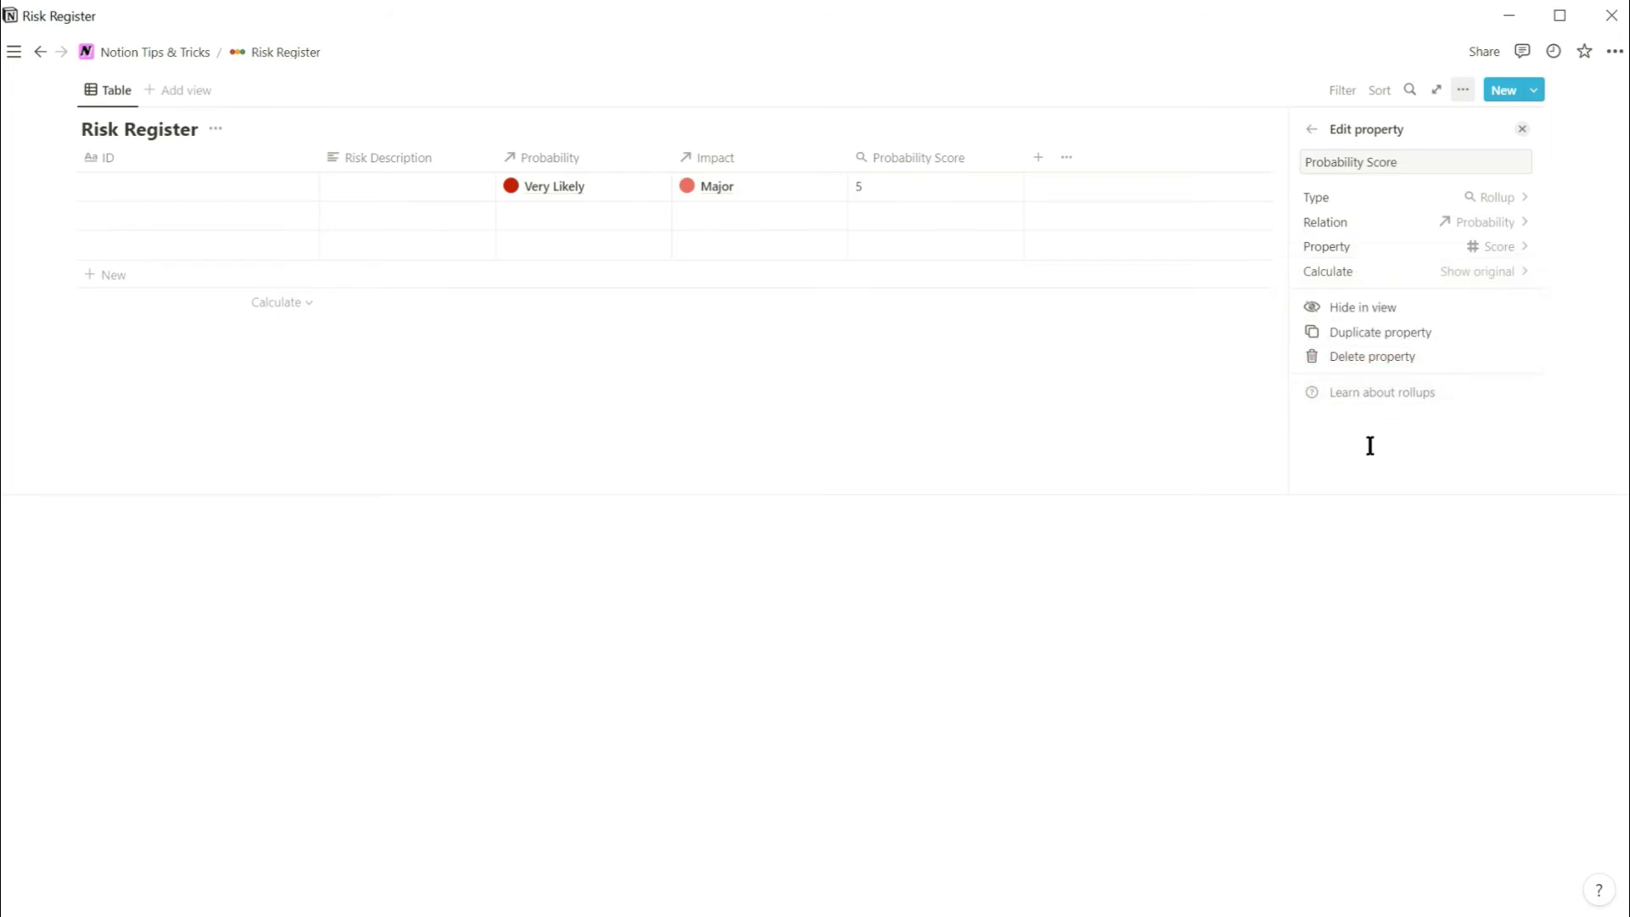
pyautogui.click(1060, 457)
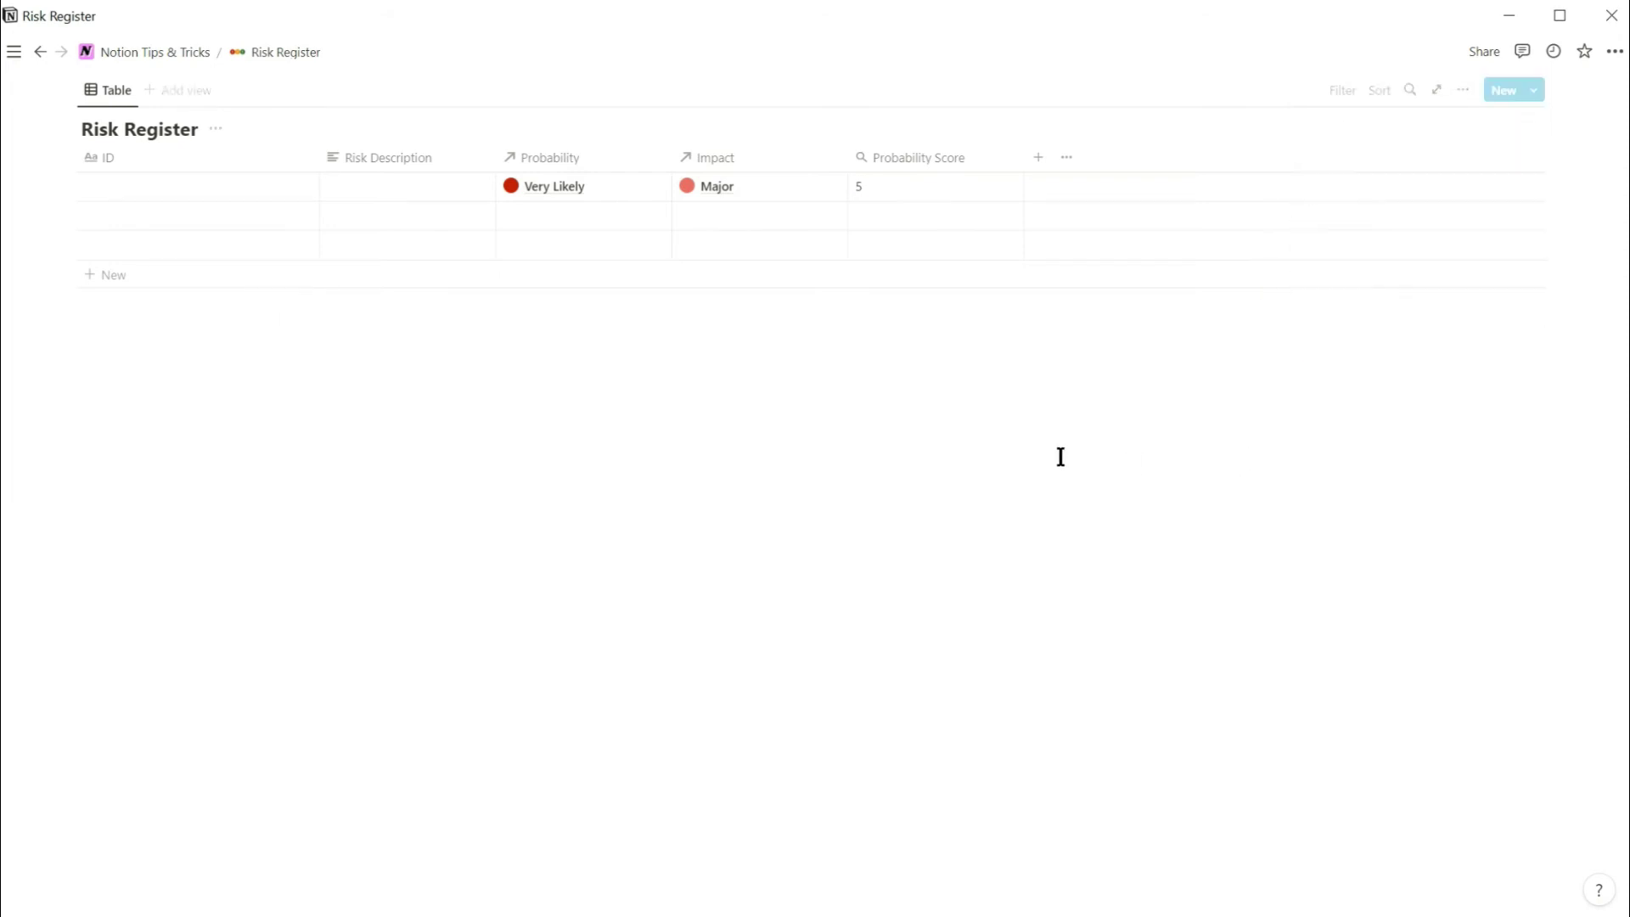
pyautogui.click(1038, 161)
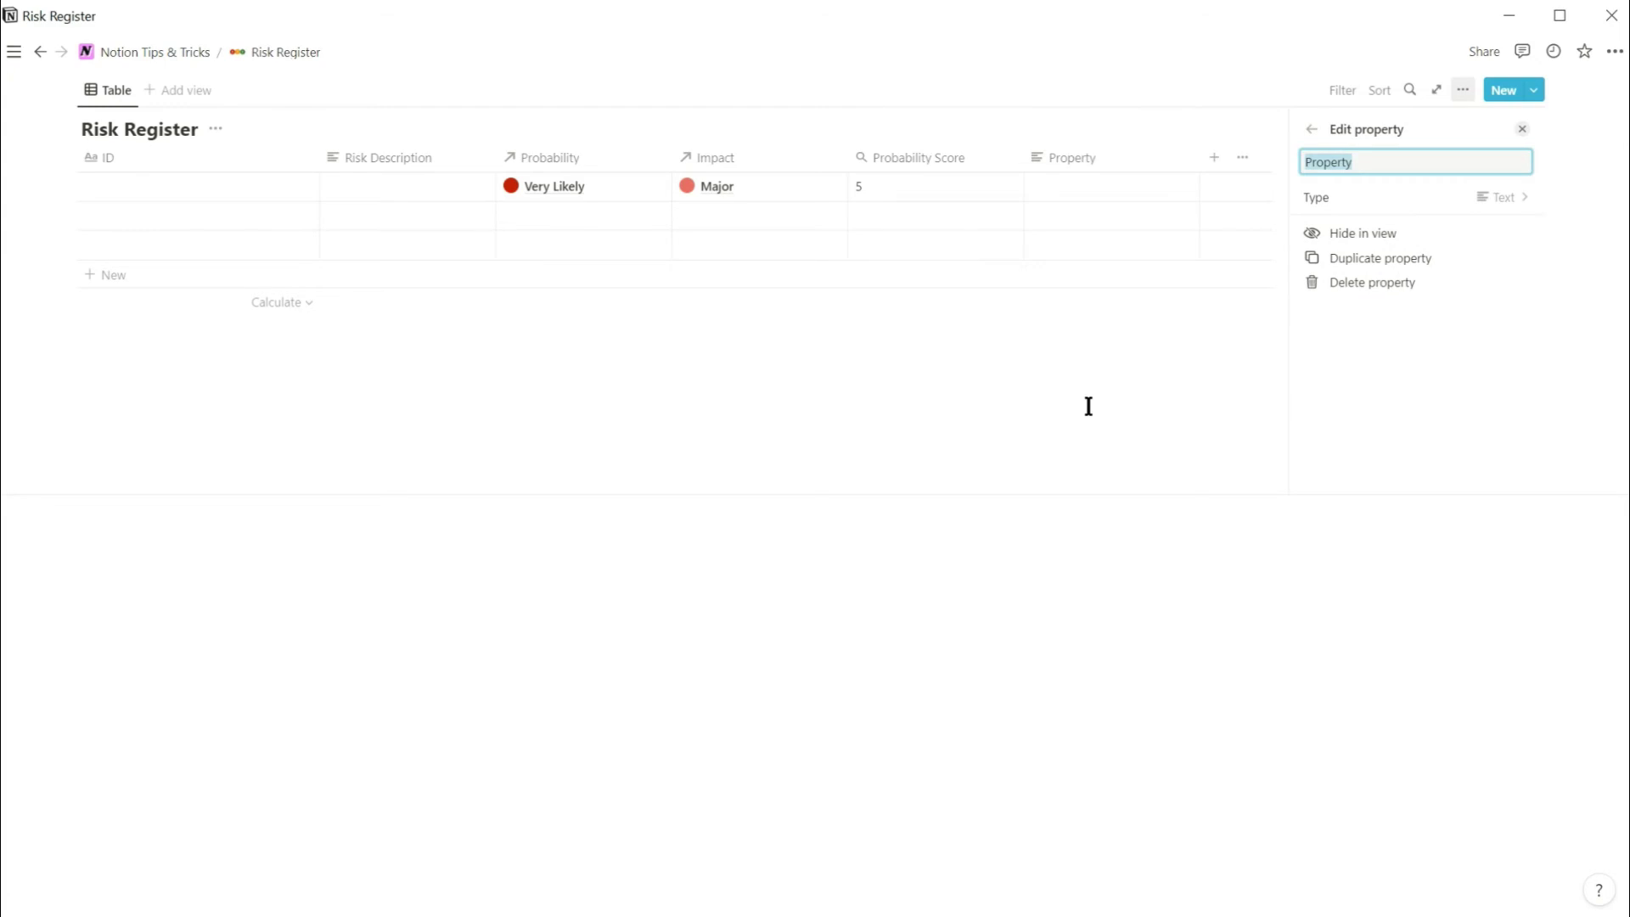
pyautogui.write('Impact Score')
pyautogui.click(1487, 201)
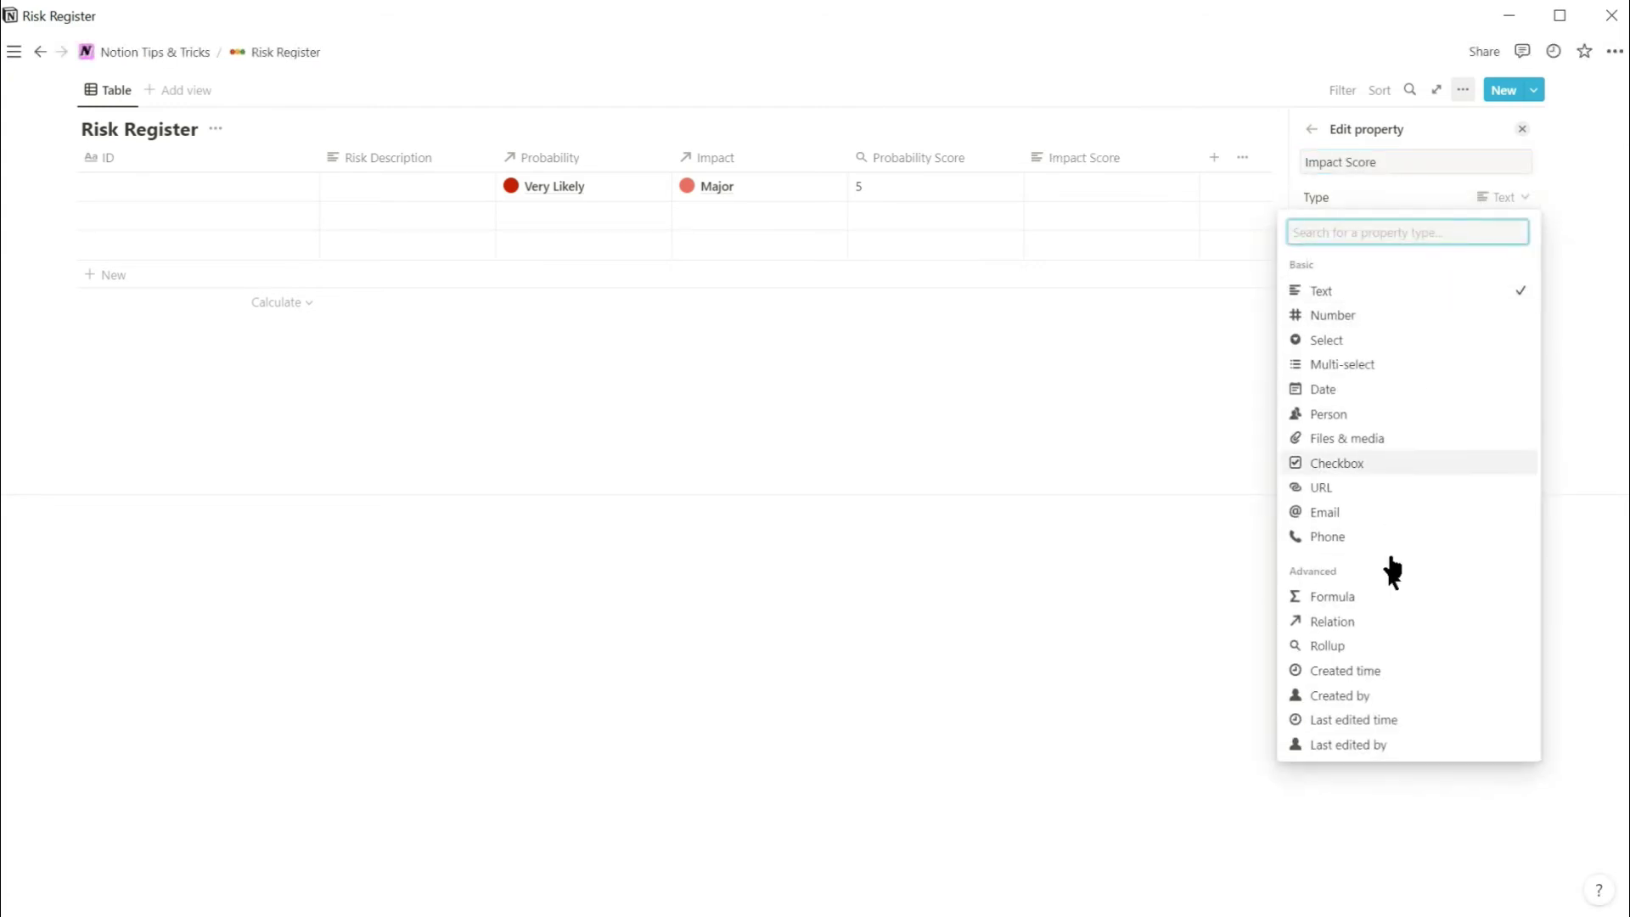
pyautogui.click(1383, 645)
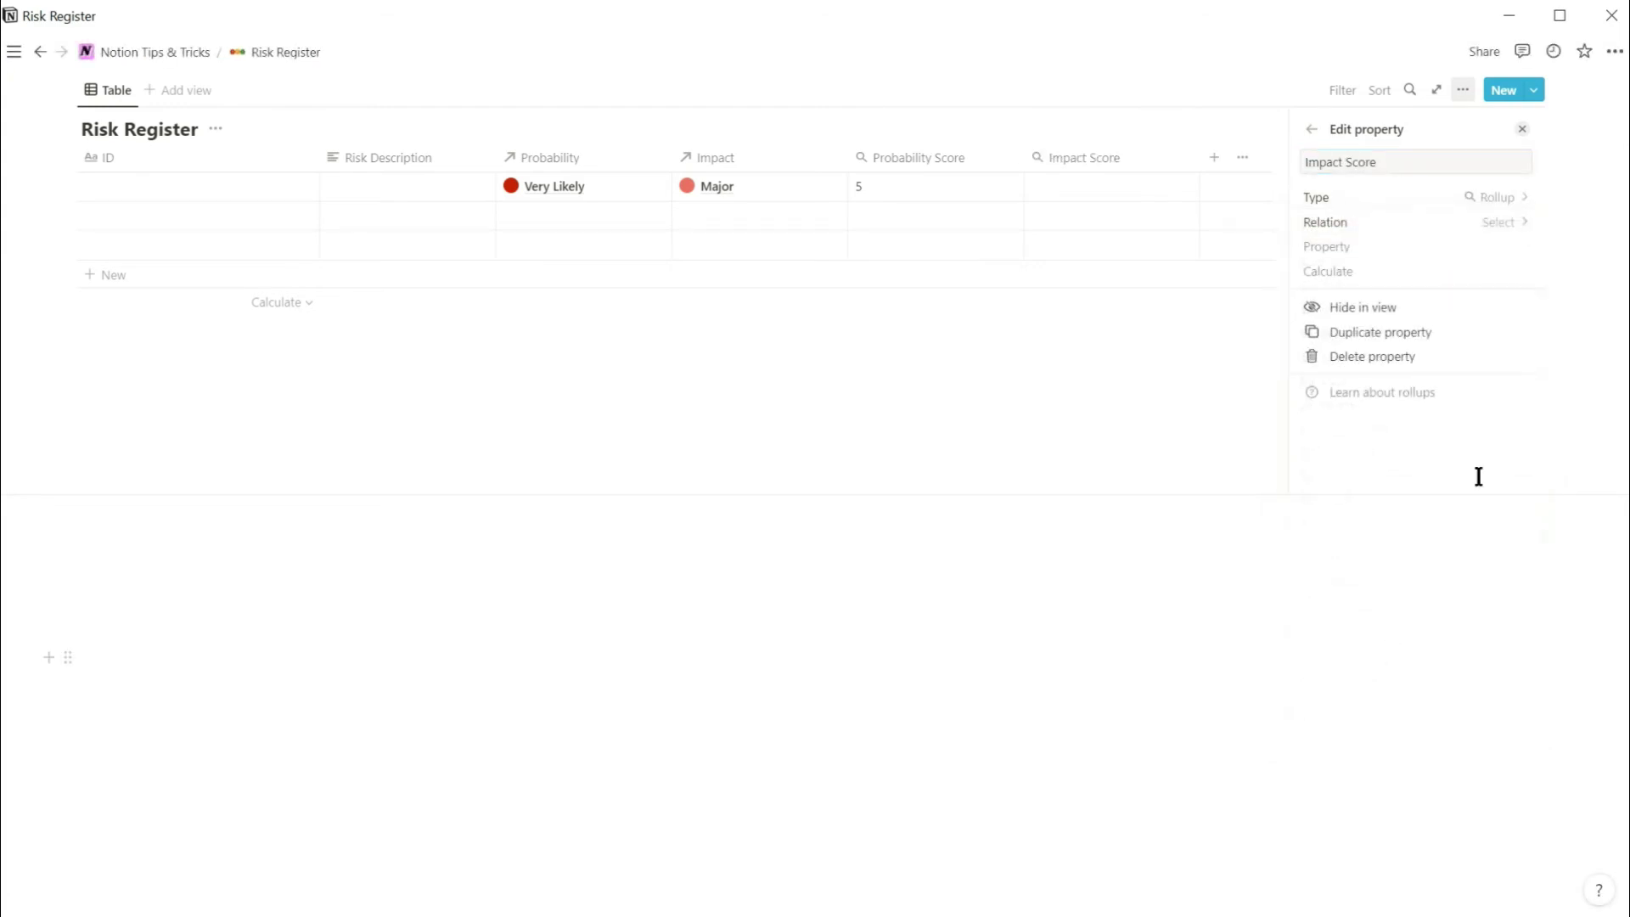
pyautogui.click(1506, 219)
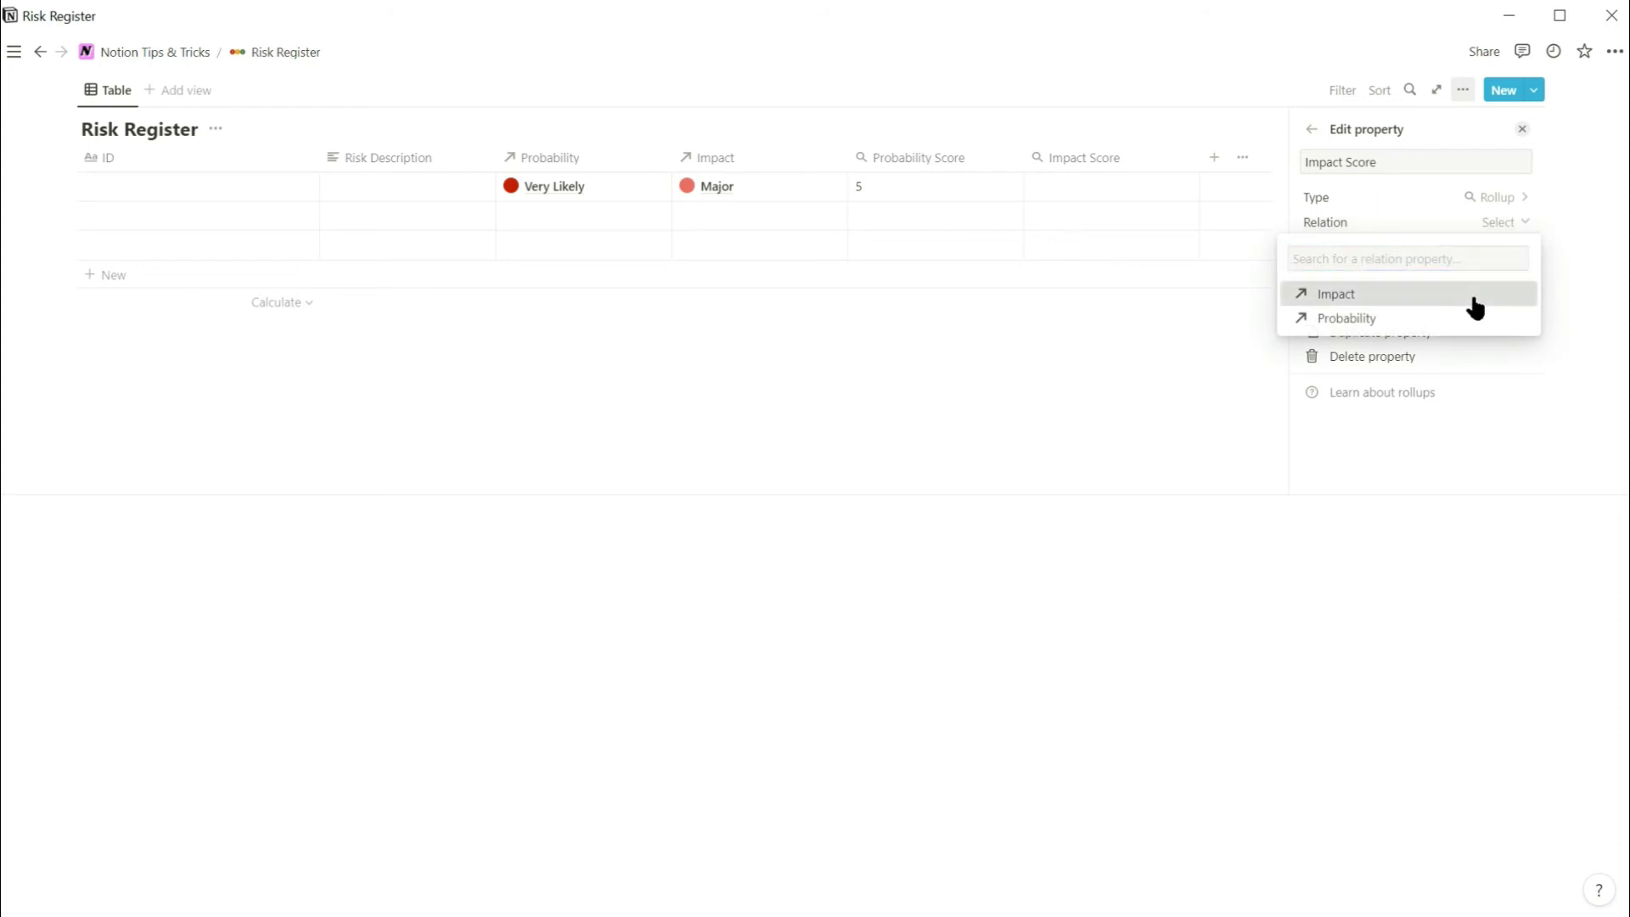
pyautogui.click(1472, 295)
pyautogui.click(1508, 247)
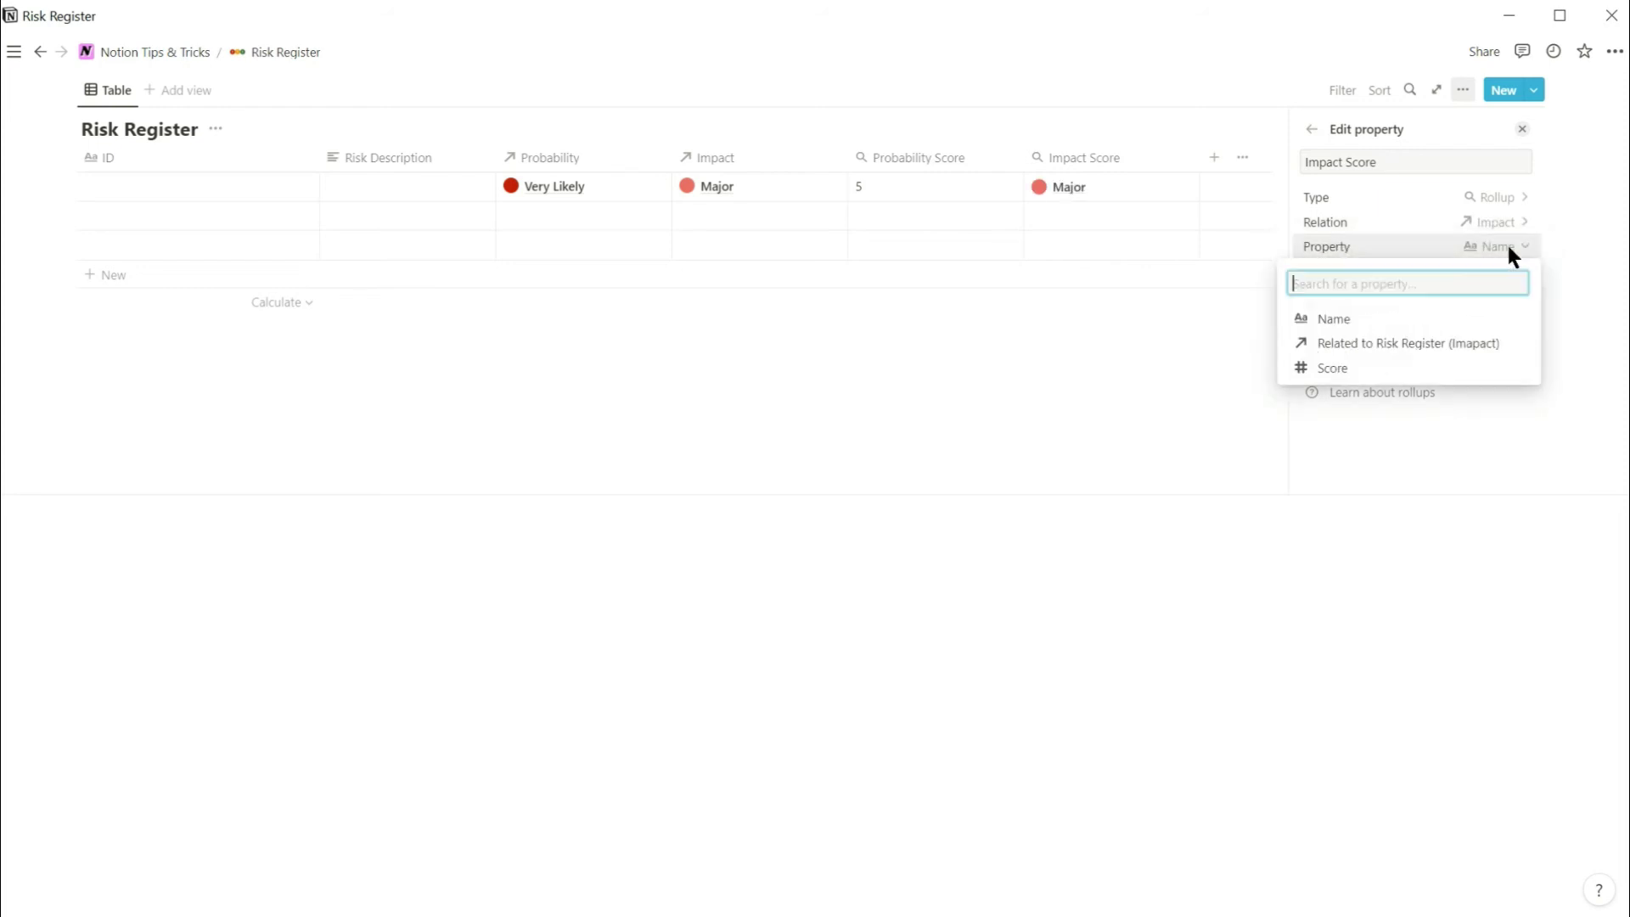
pyautogui.click(1462, 370)
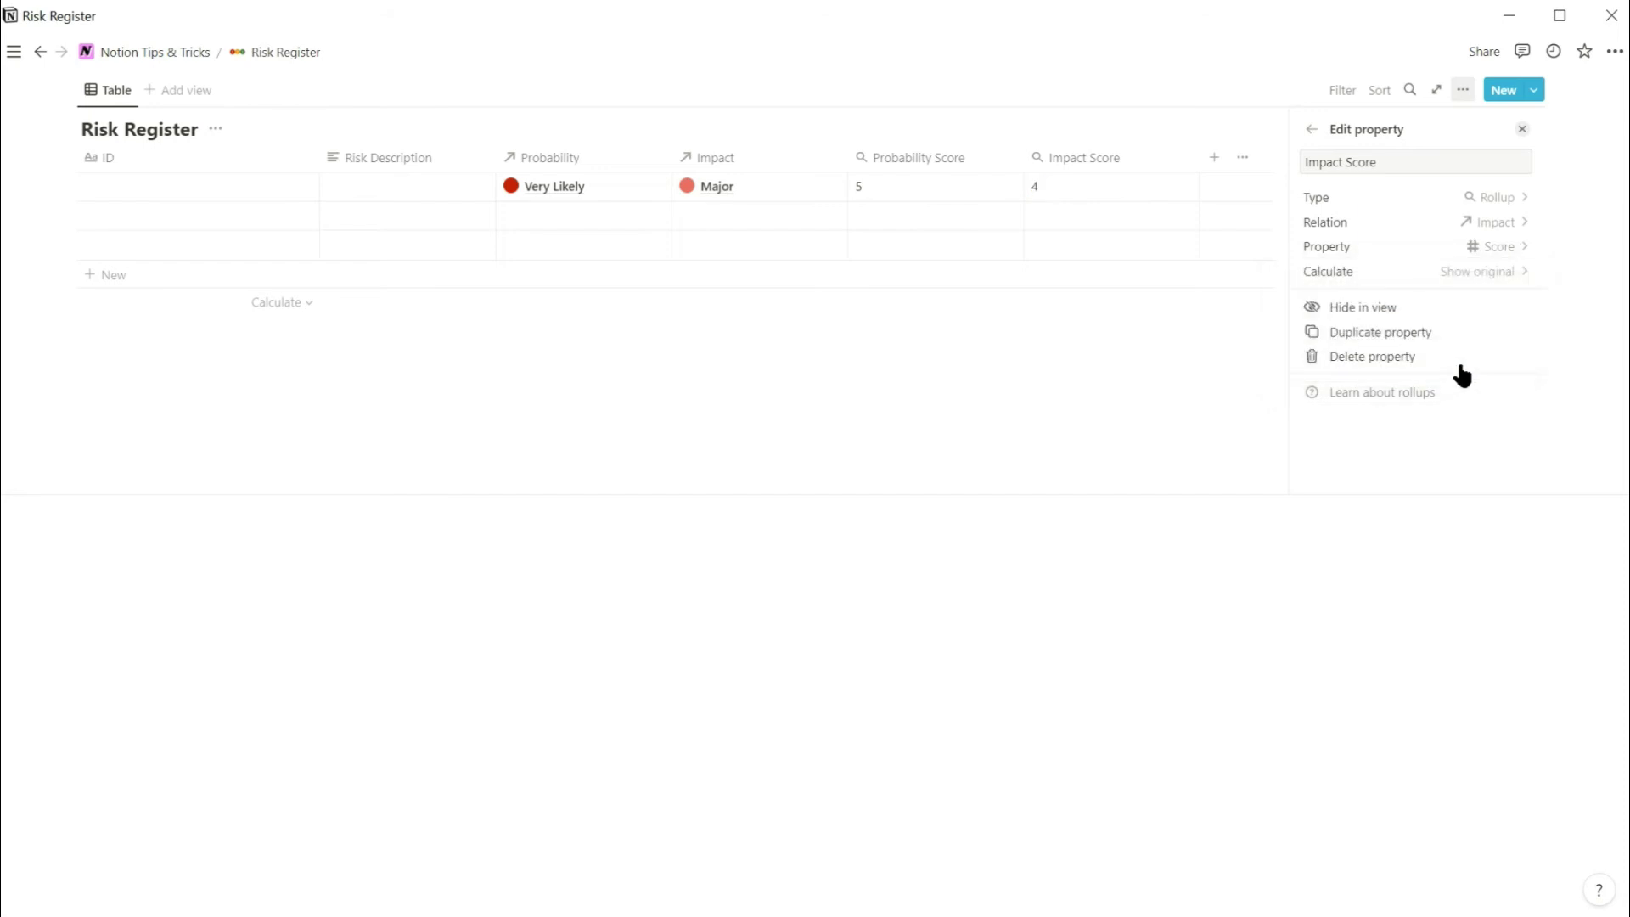
pyautogui.click(1148, 436)
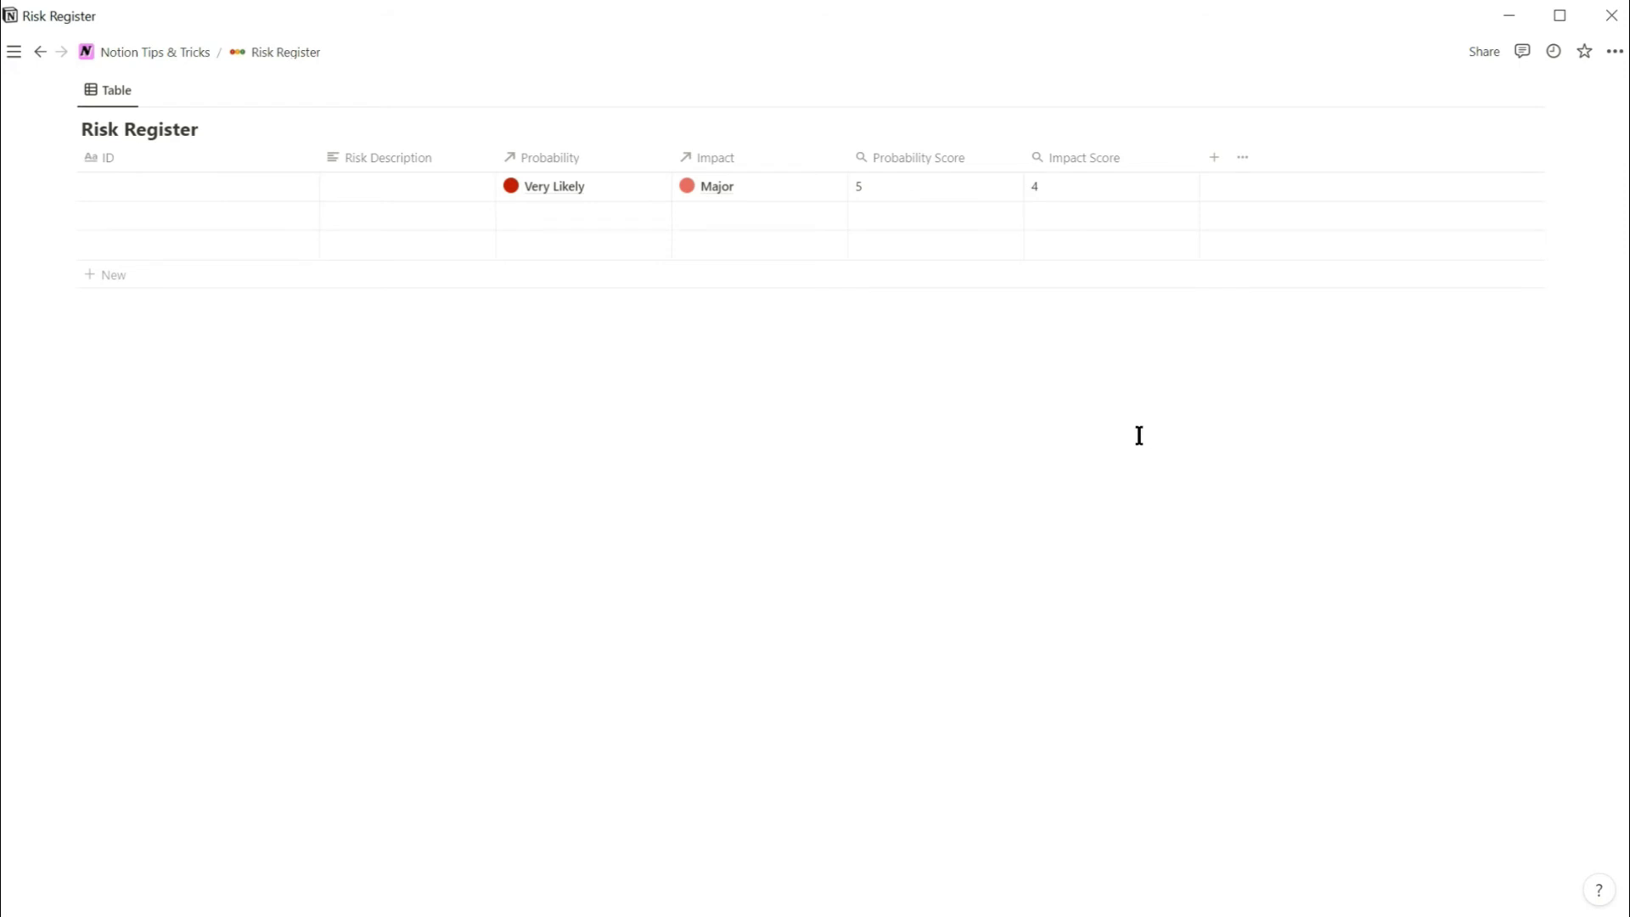
# Step: Set the Probability Score rollup to calculate Min so it shows the plain number 5
pyautogui.click(968, 164)
pyautogui.click(964, 216)
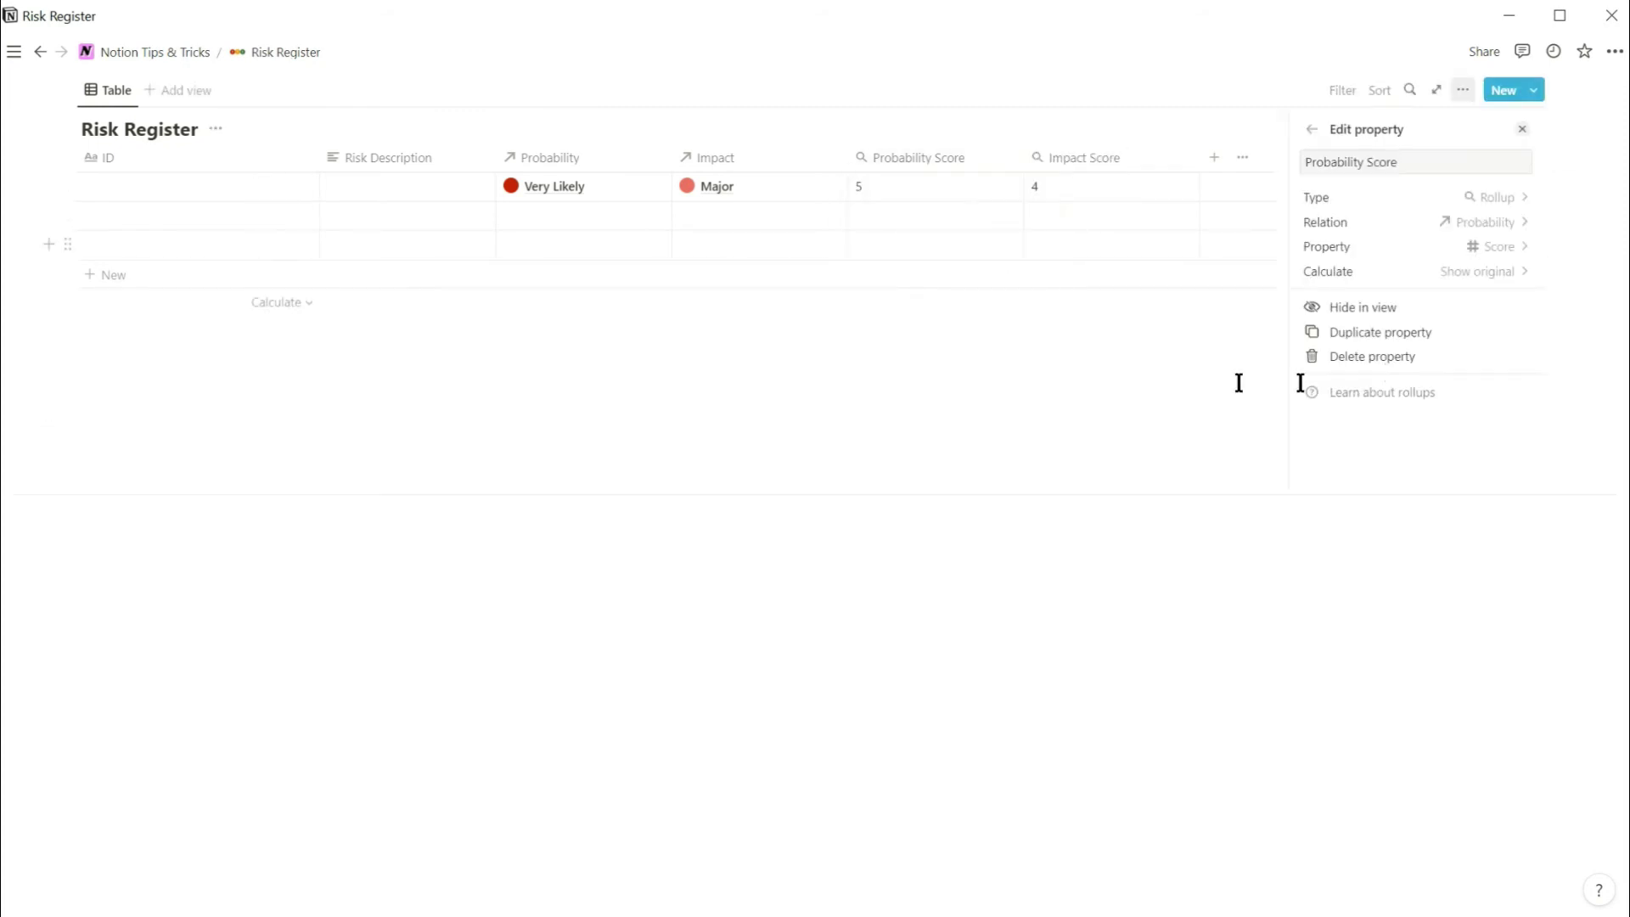
pyautogui.click(1523, 272)
pyautogui.click(1415, 596)
pyautogui.click(1172, 422)
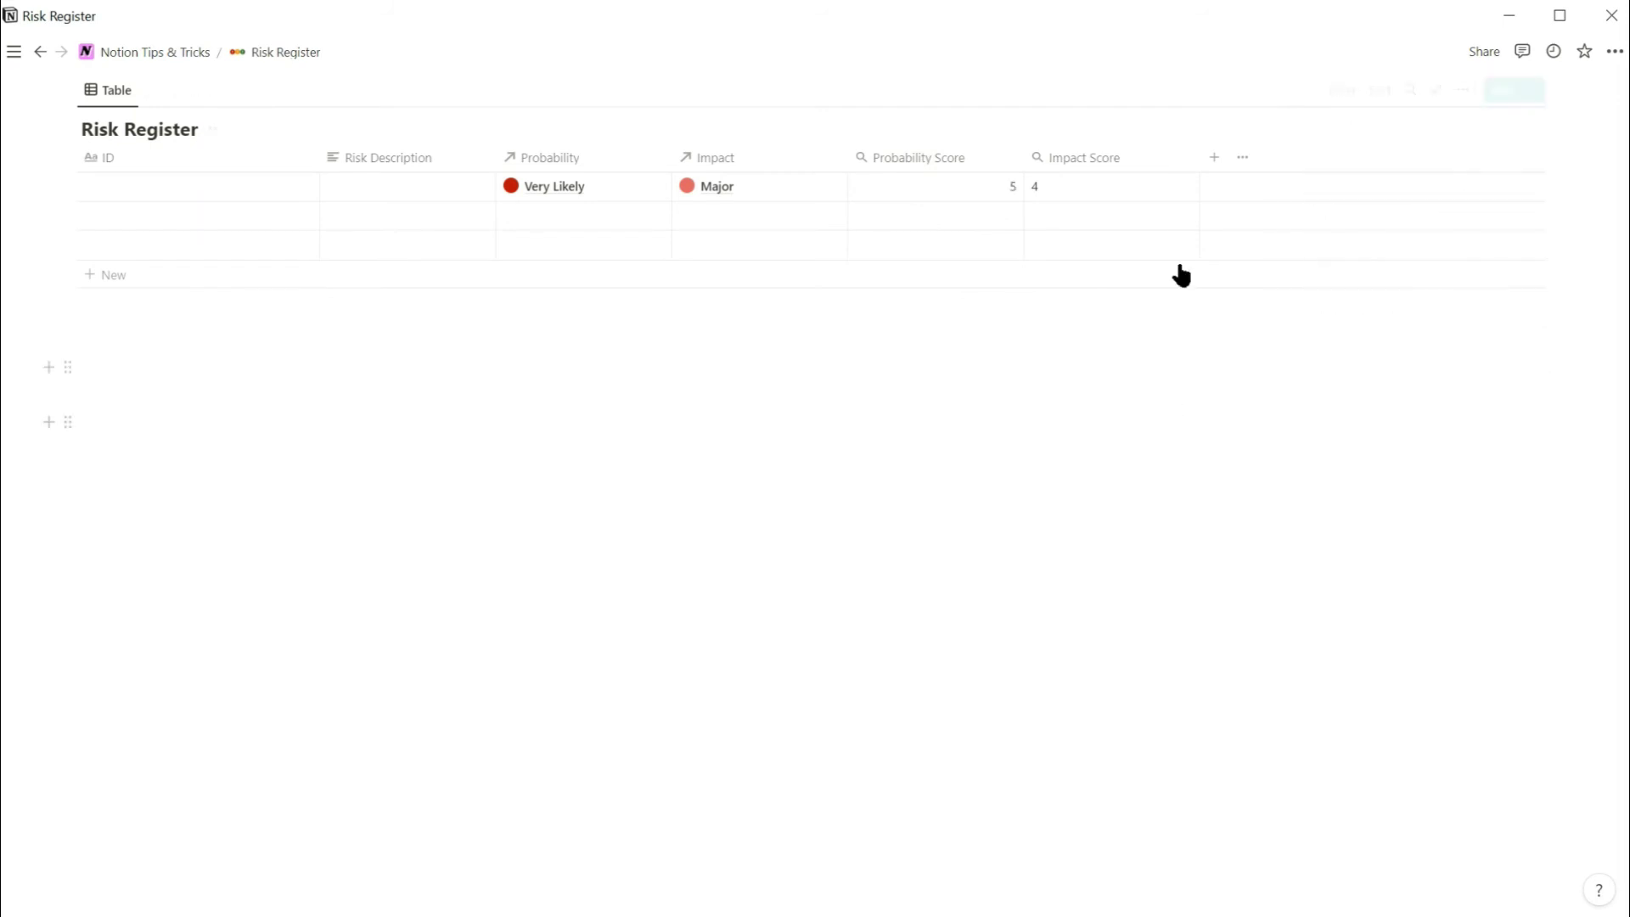
# Step: Set the Impact Score rollup to calculate Min so it shows the plain number 4
pyautogui.click(1165, 158)
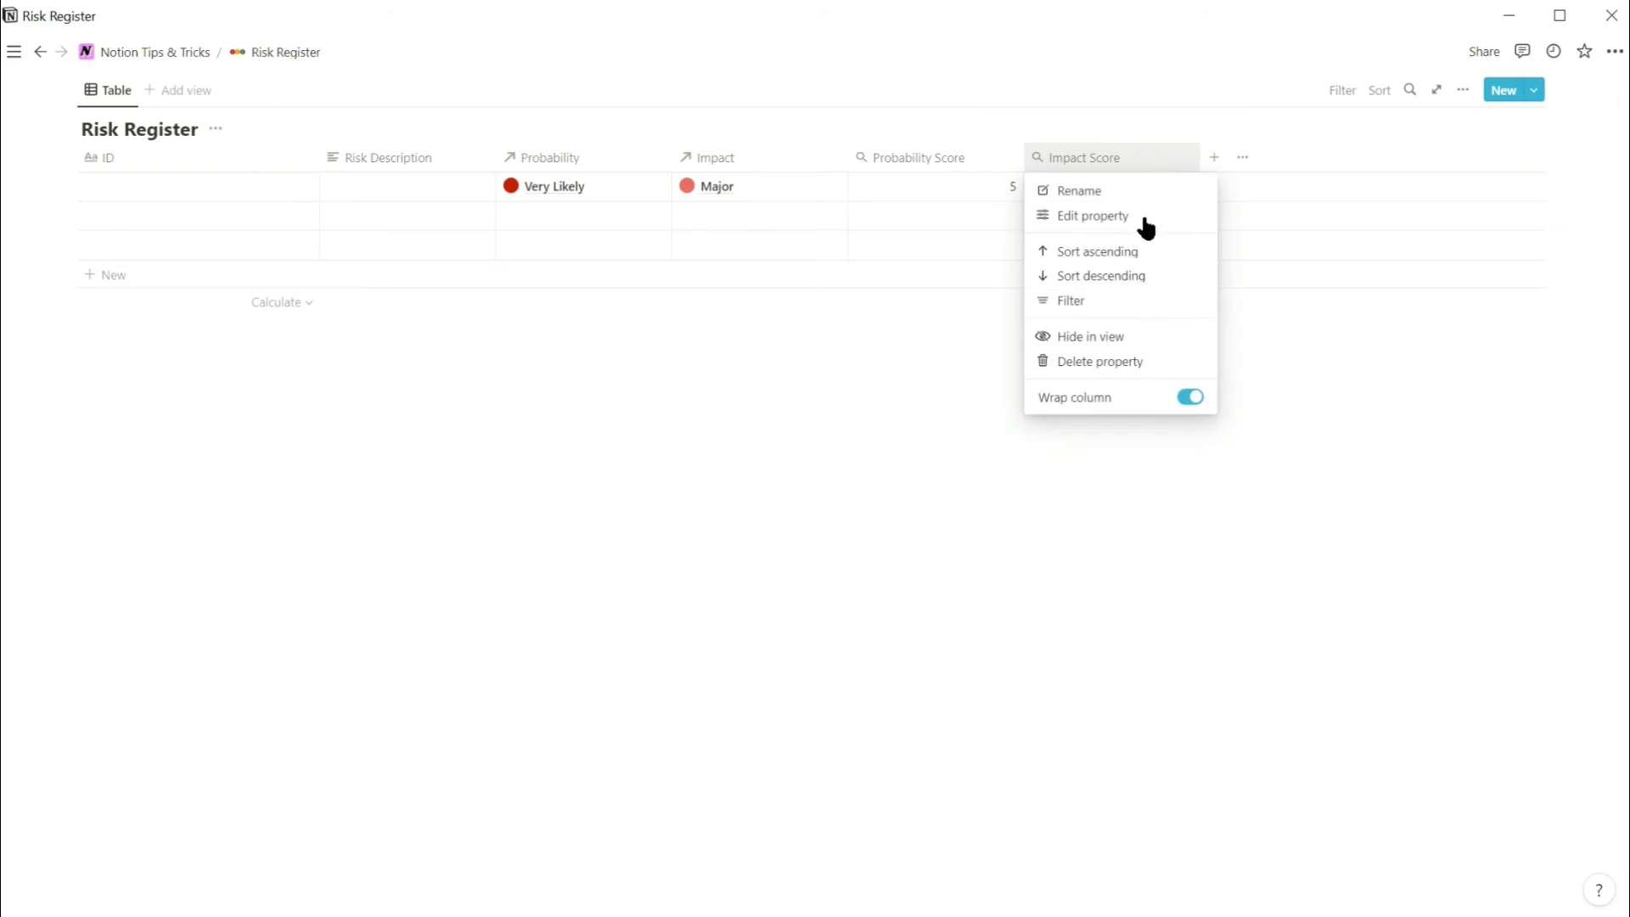
pyautogui.click(1142, 217)
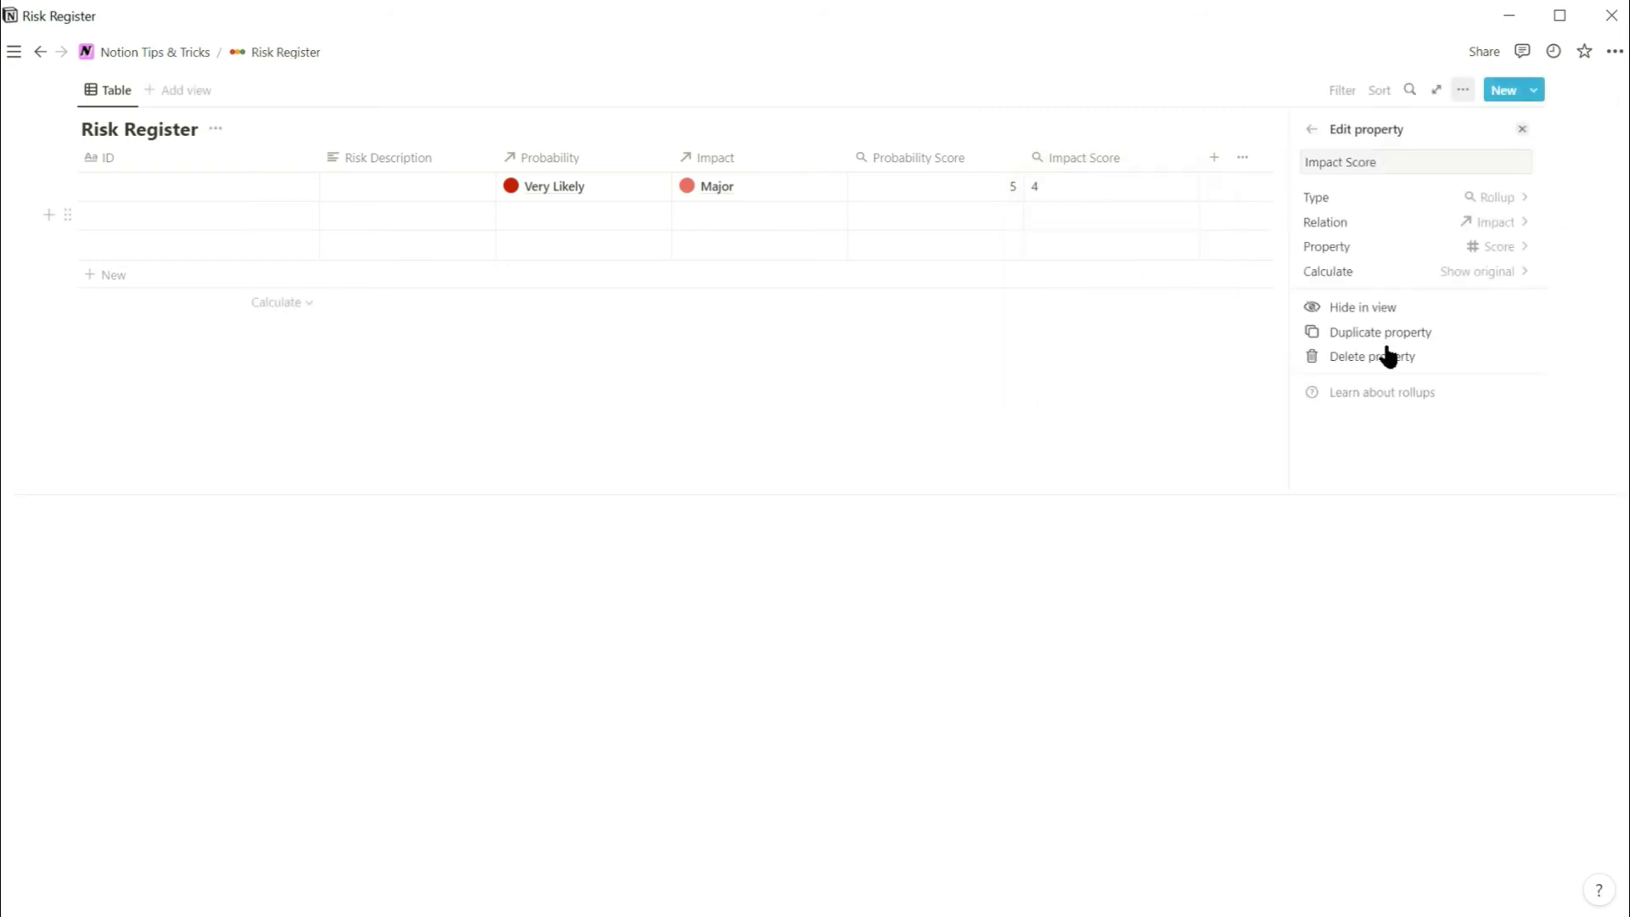
pyautogui.click(1516, 274)
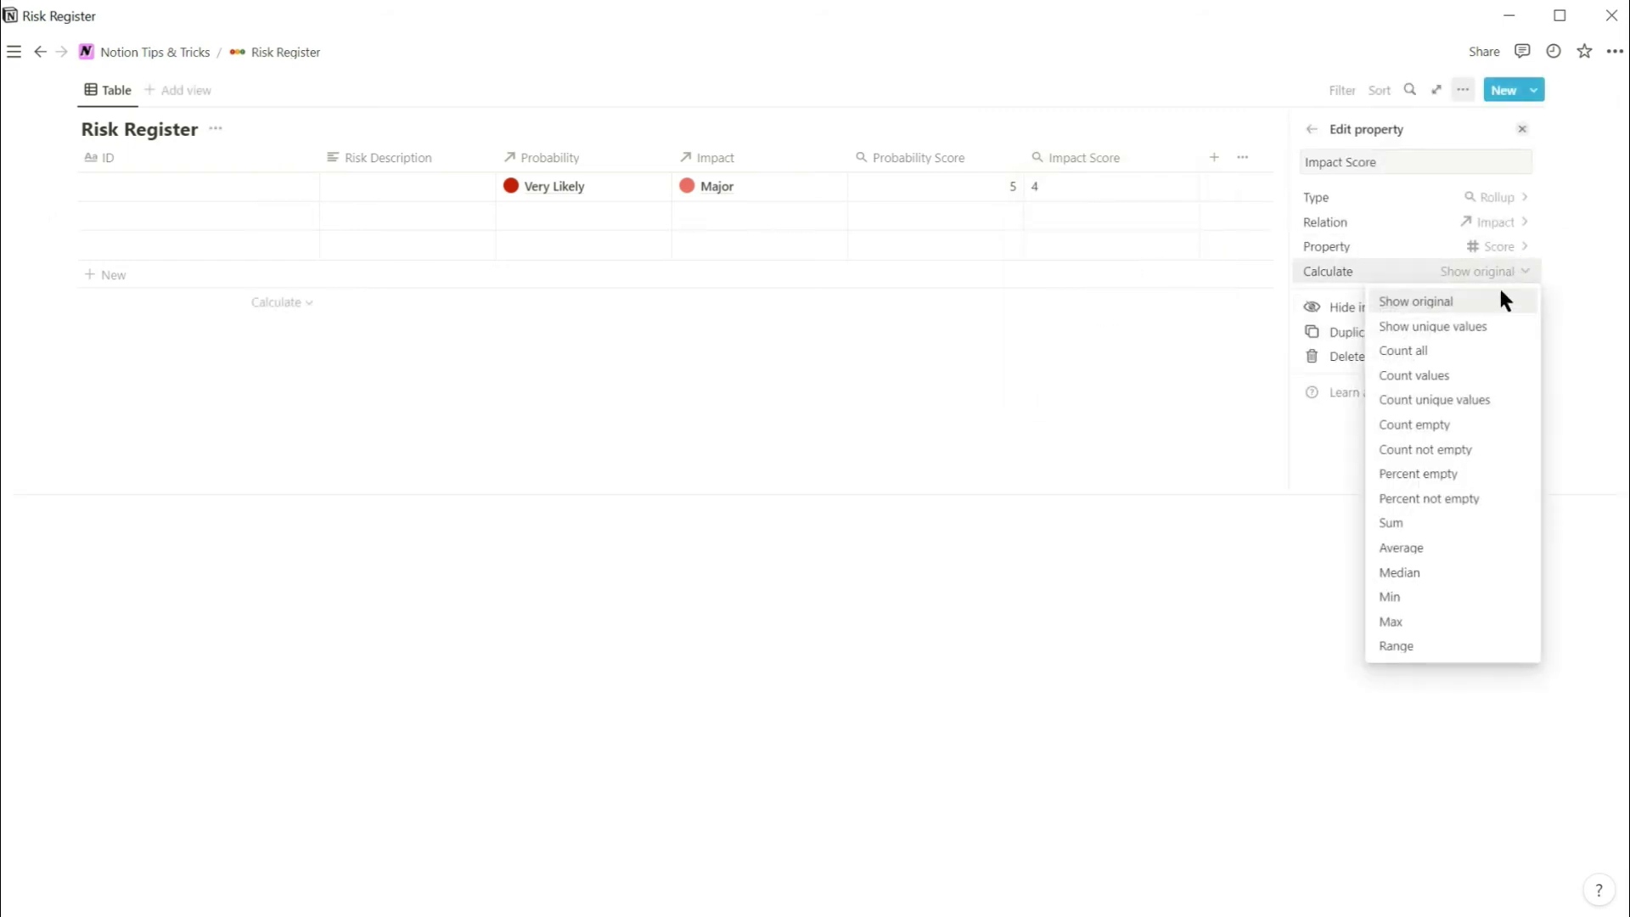
pyautogui.click(1433, 599)
pyautogui.click(1193, 451)
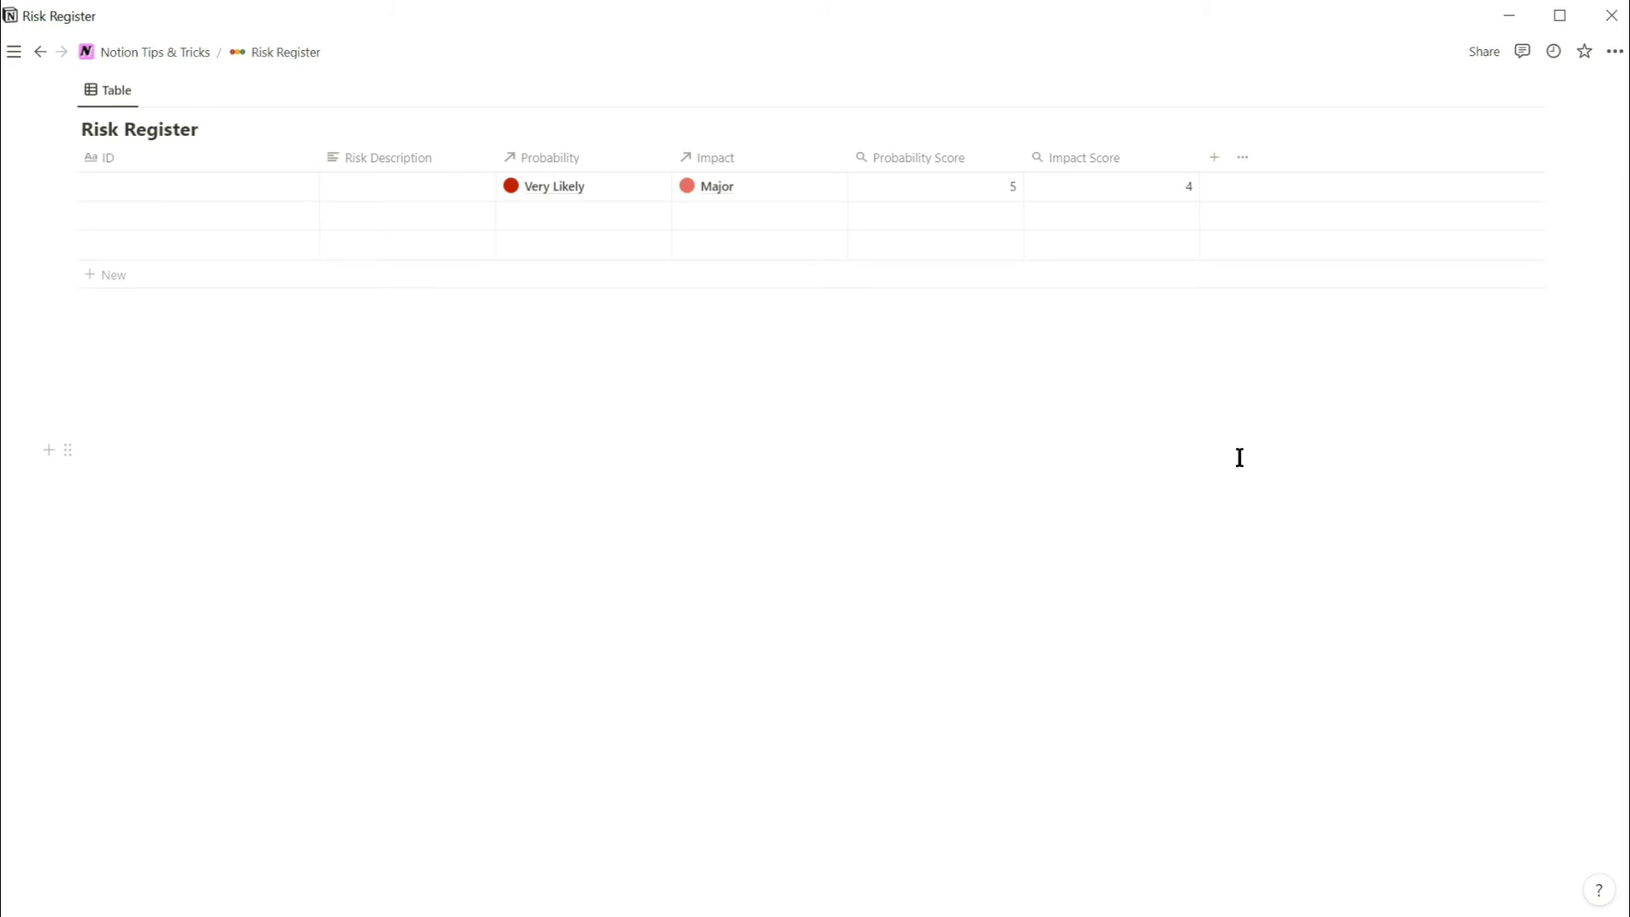
# Step: Add a new Risk Score column with the Formula property type
pyautogui.click(1214, 157)
pyautogui.write('Risk Score')
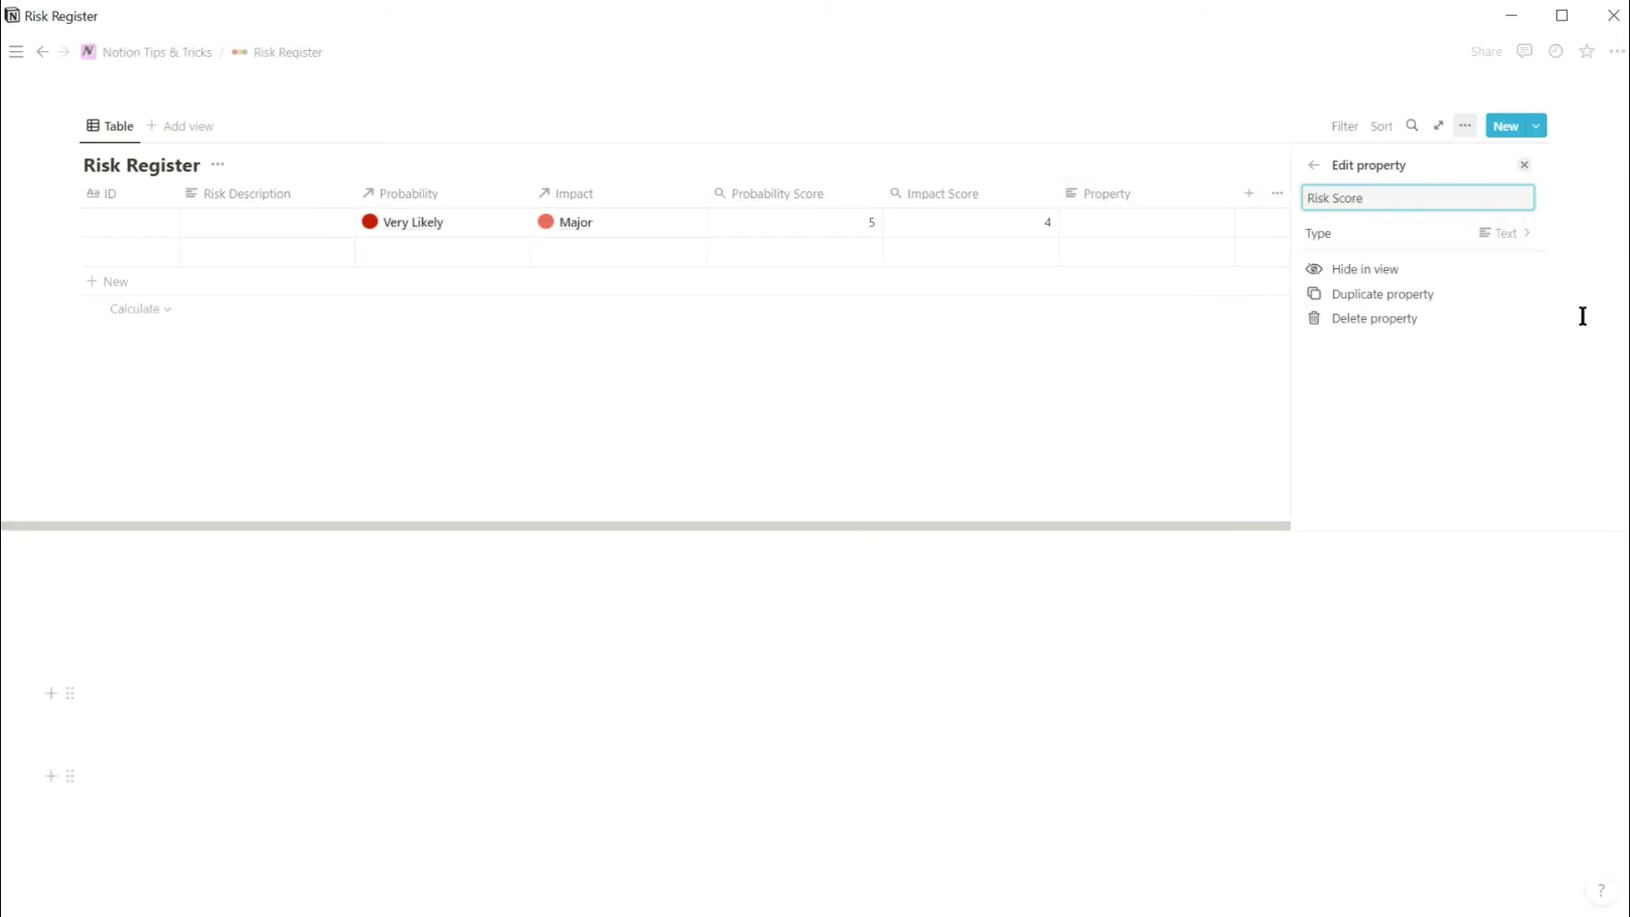
pyautogui.click(1504, 233)
pyautogui.click(1367, 632)
# Step: Write the Risk Score formula prop("Probability Score") * prop("Impact Score")
pyautogui.click(1510, 259)
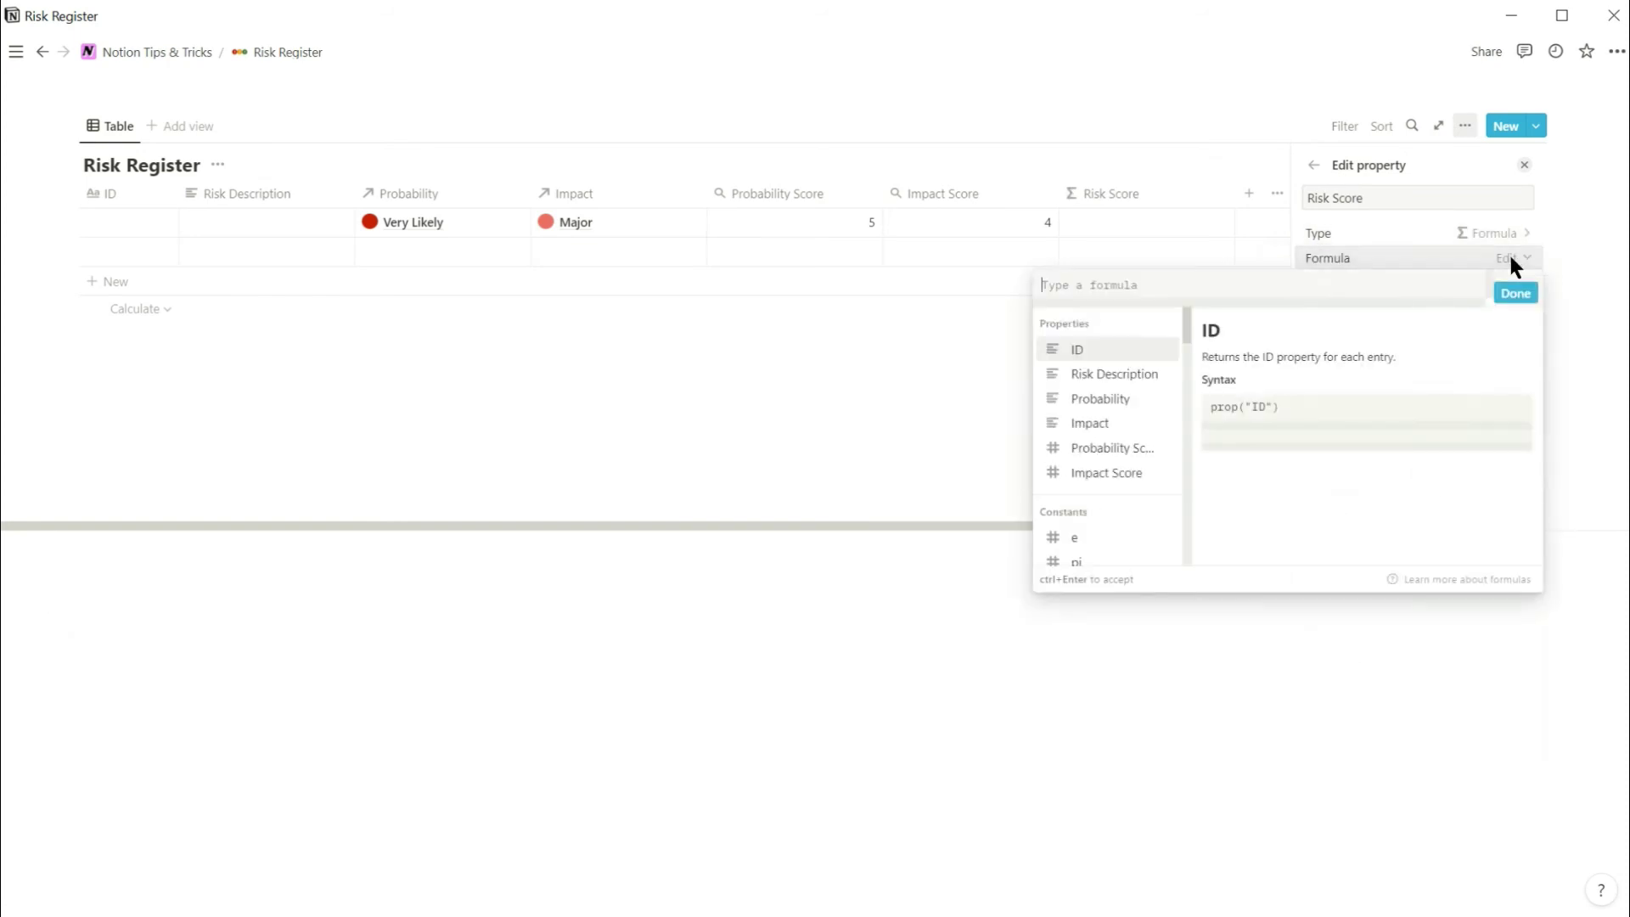
pyautogui.click(1115, 451)
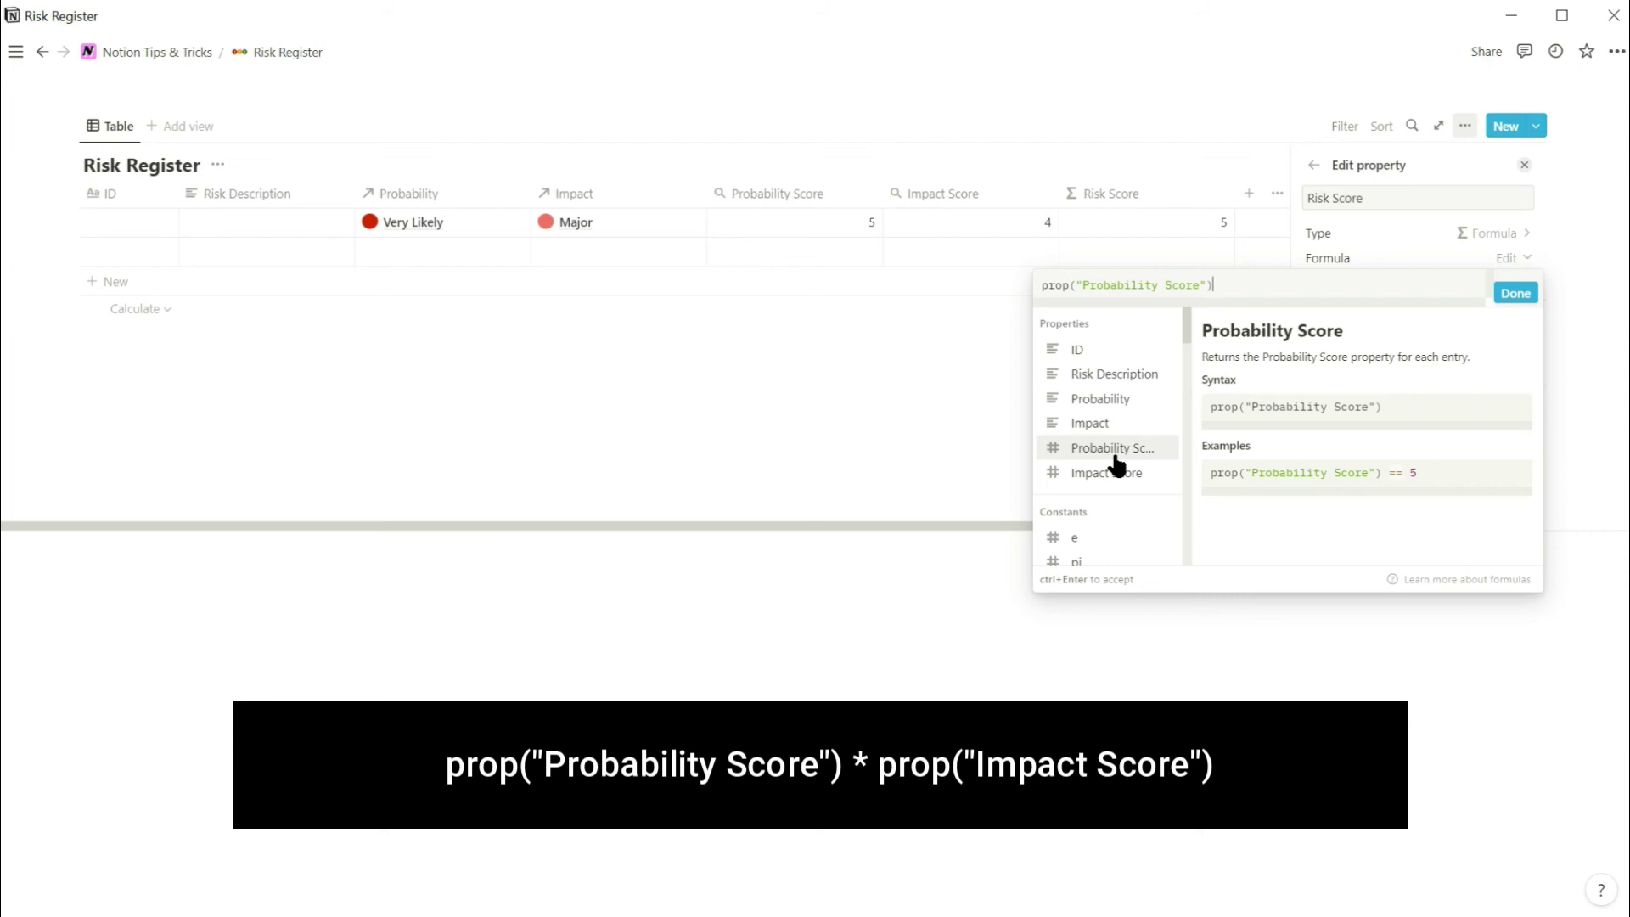
pyautogui.write('*')
pyautogui.click(1114, 471)
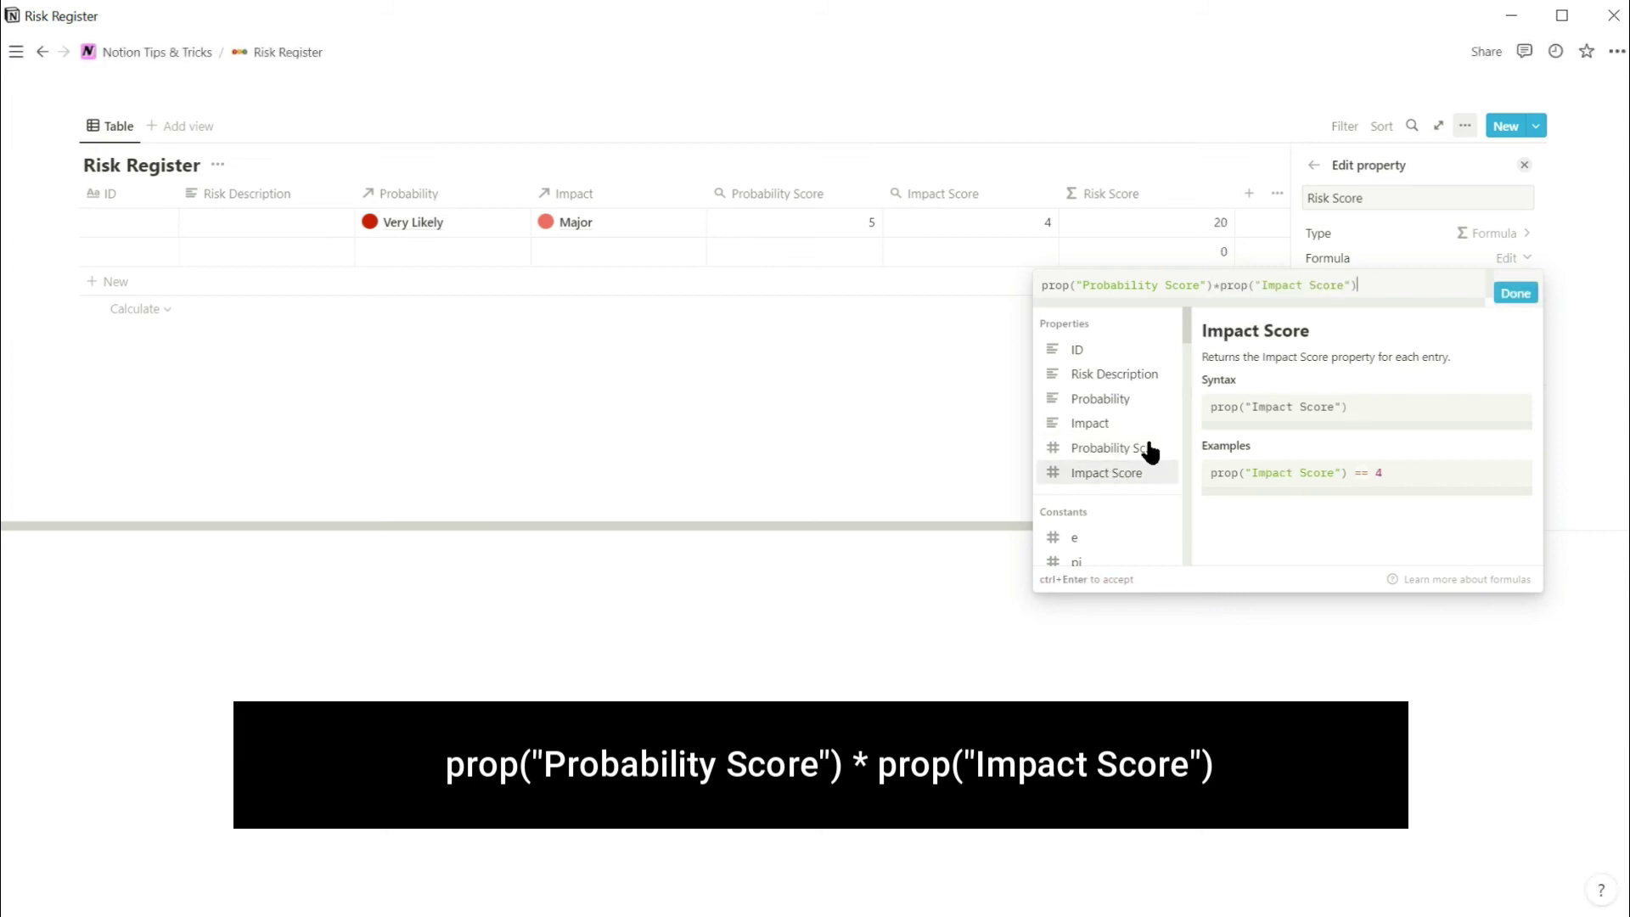
# Step: Save the Risk Score formula and add a new Formula column named Risk
pyautogui.click(1516, 295)
pyautogui.click(1153, 374)
pyautogui.click(1251, 194)
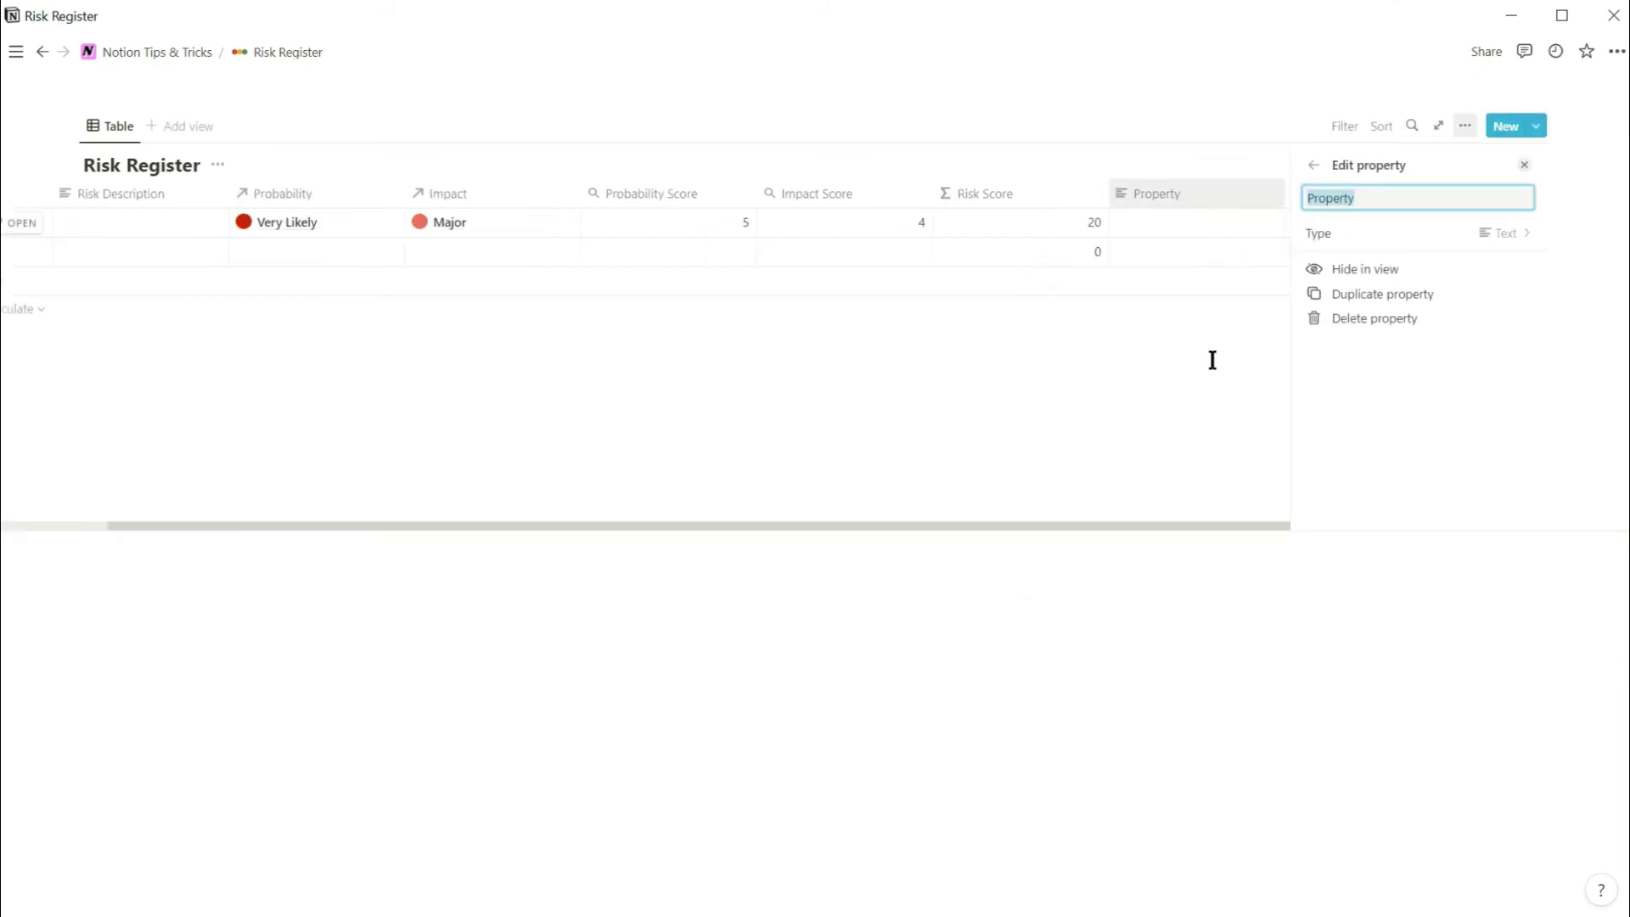
pyautogui.write('Risk')
pyautogui.click(1505, 233)
pyautogui.click(1342, 634)
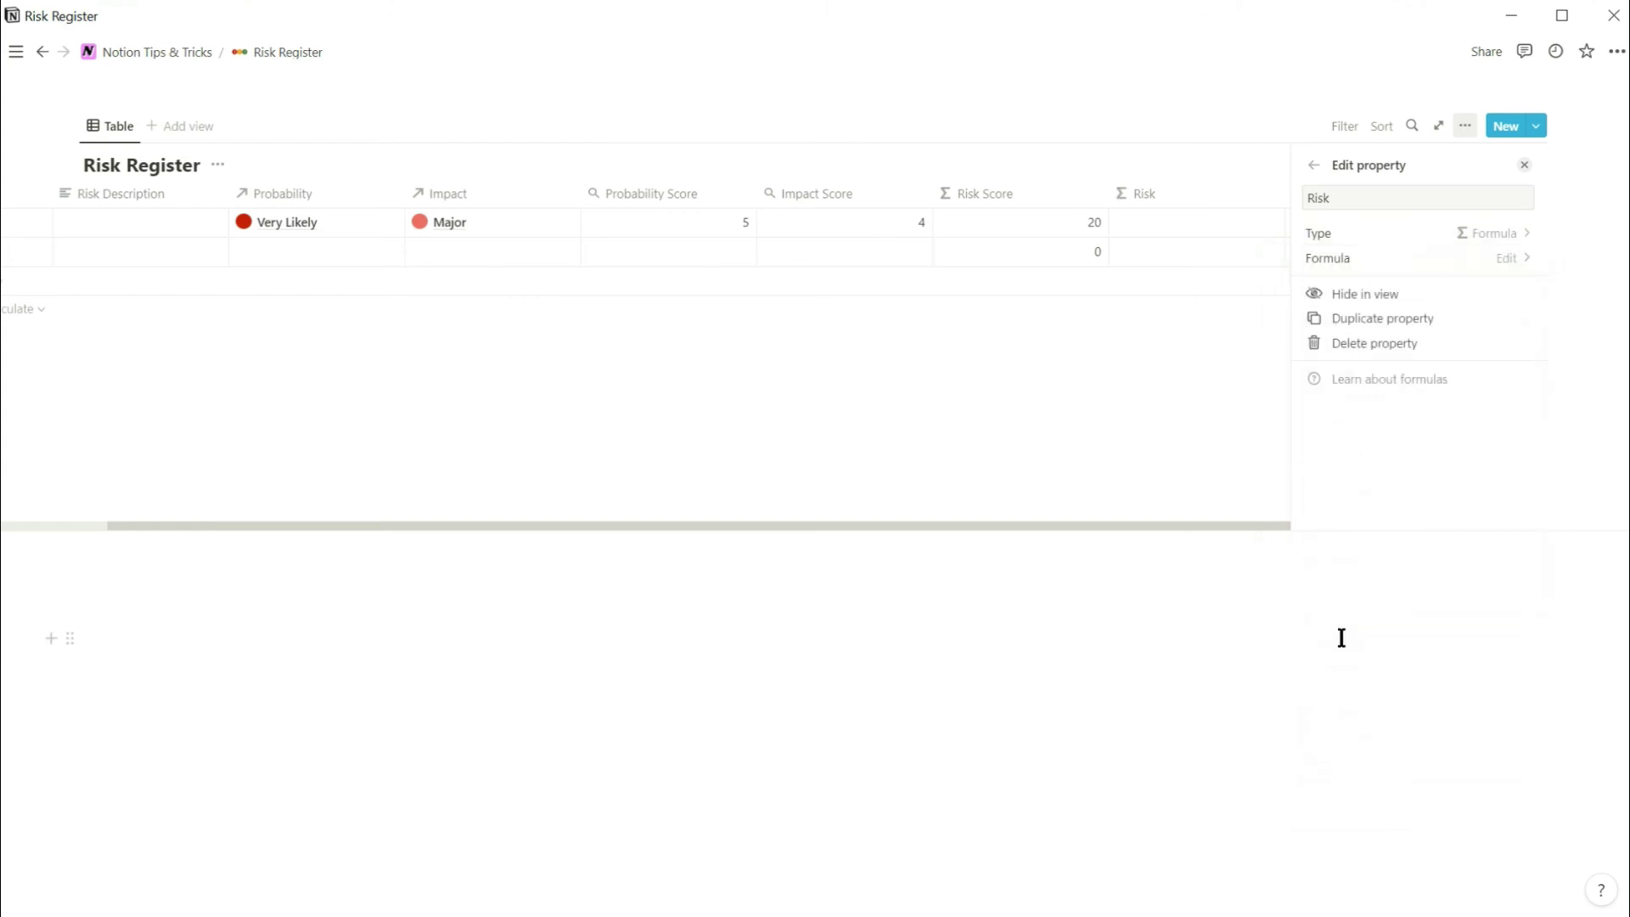
# Step: Enter the nested Risk formula: blank at 0, 🟢 Low ≤6, 🔴 High ≥15, otherwise 🟡 Medium
pyautogui.click(1509, 258)
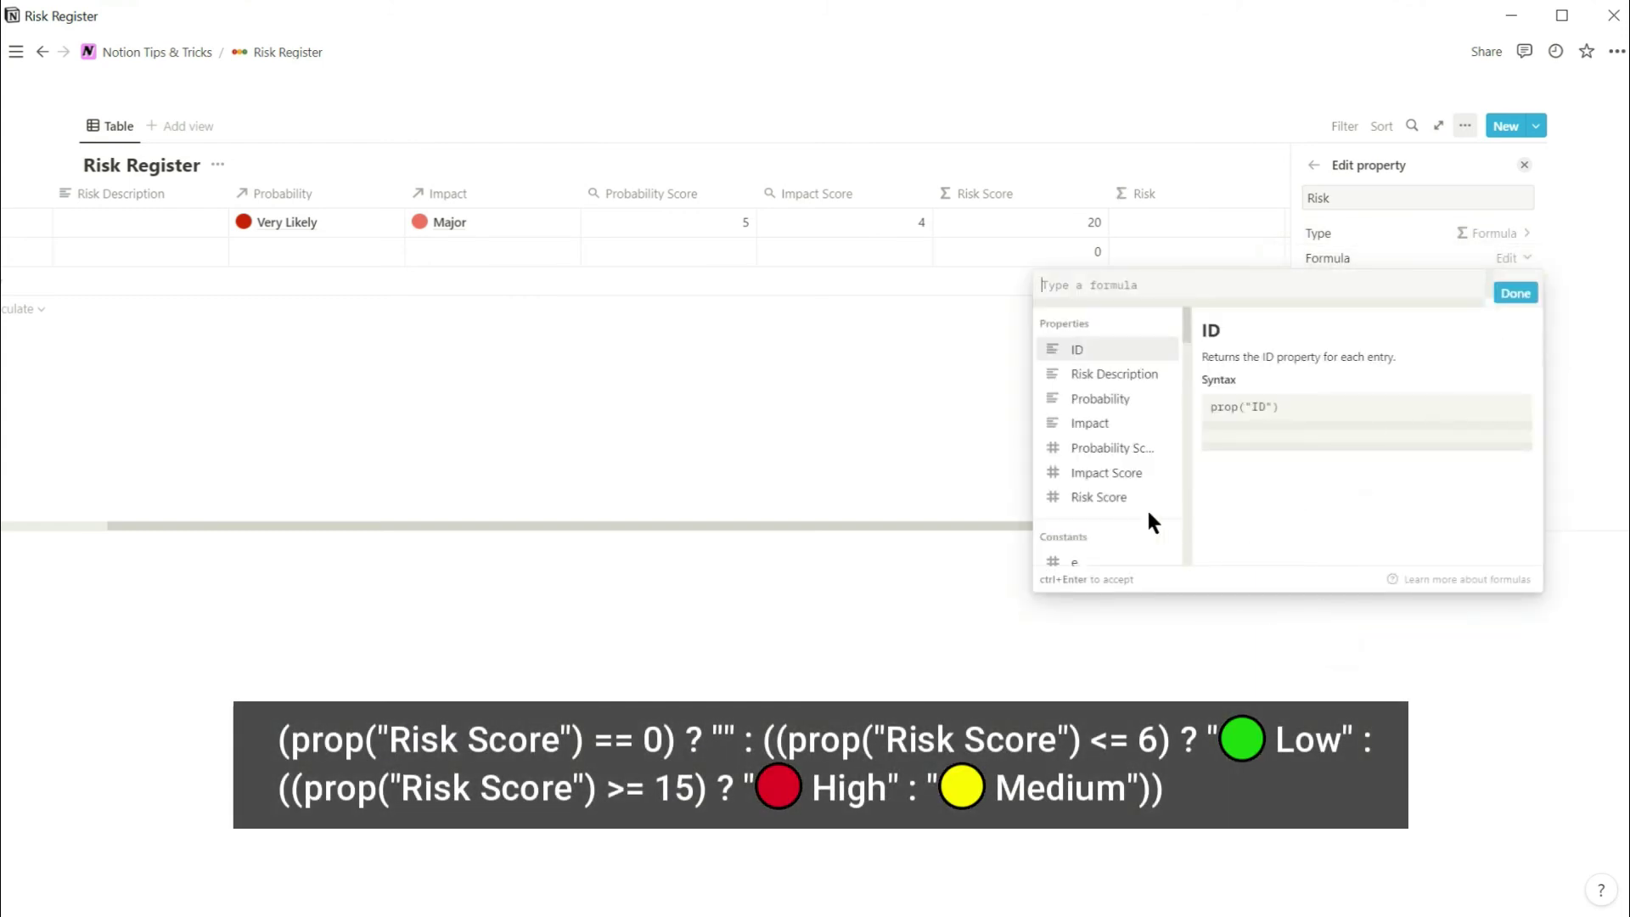
pyautogui.click(1101, 499)
pyautogui.write('==')
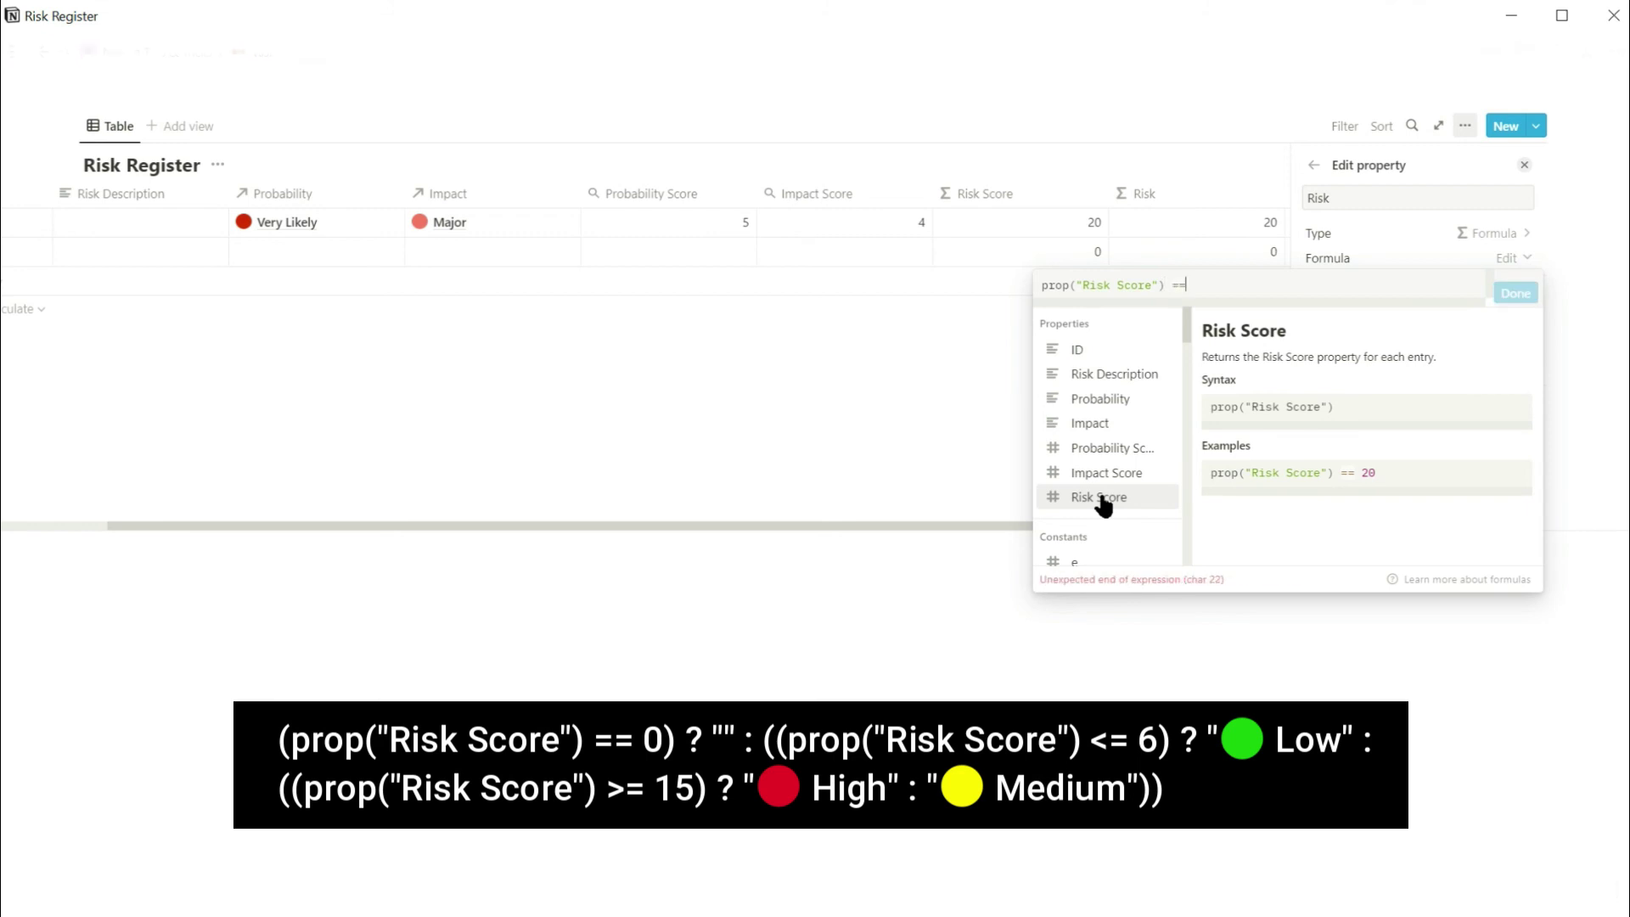
pyautogui.write(' 0 ? "" :')
pyautogui.click(1102, 501)
pyautogui.write('<= 6')
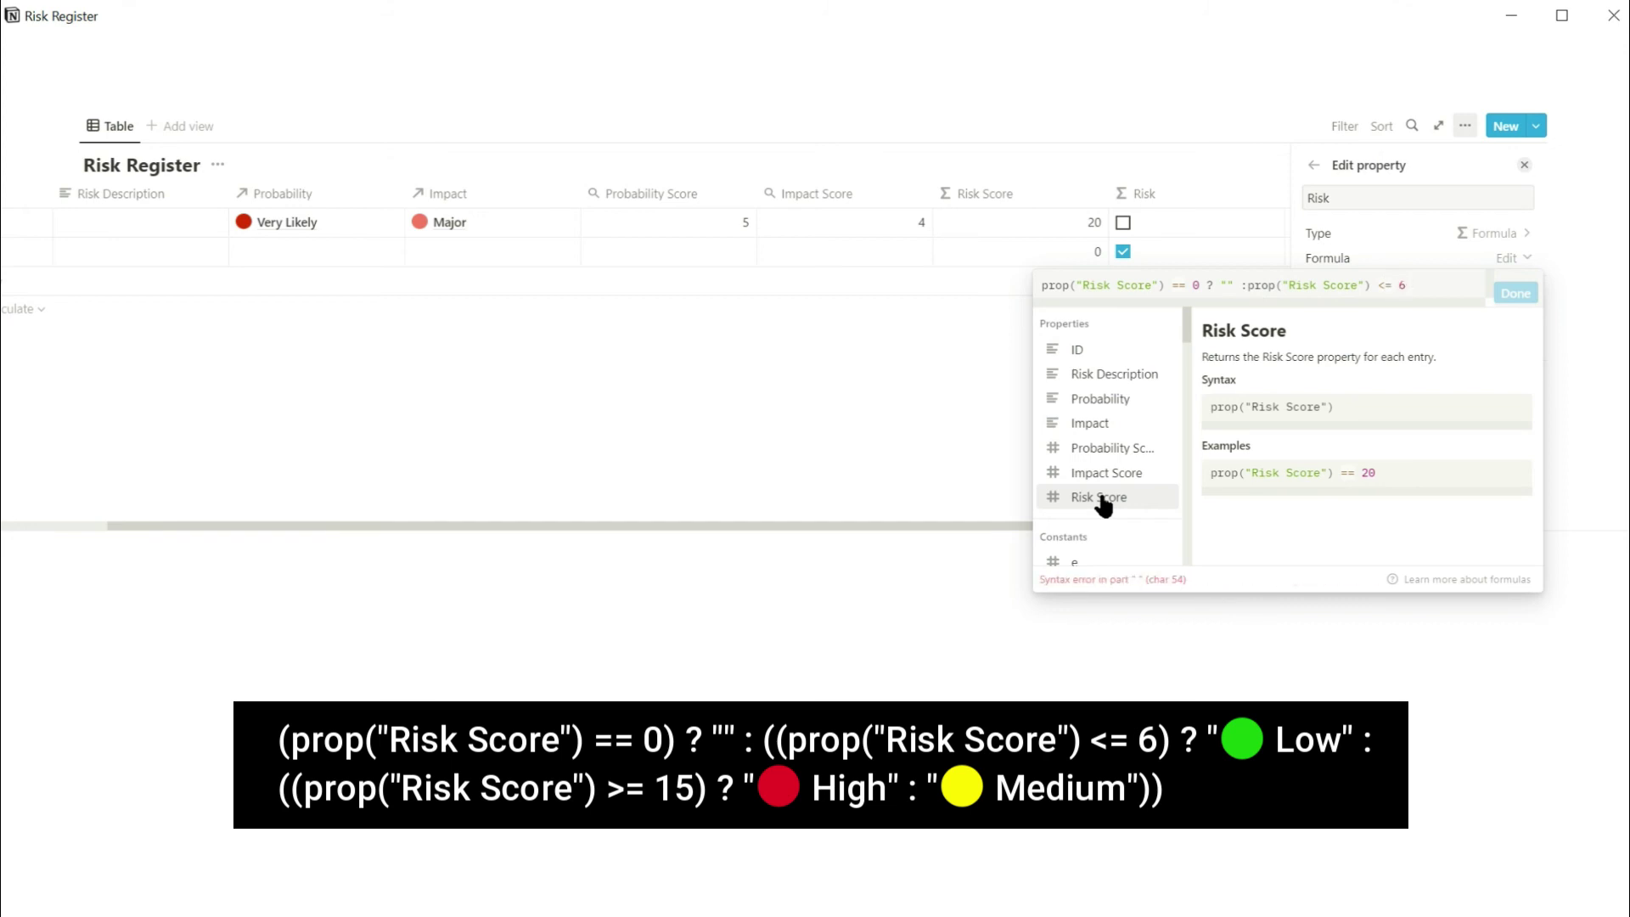
pyautogui.write(' ? "')
pyautogui.write('🟢')
pyautogui.write('Low"')
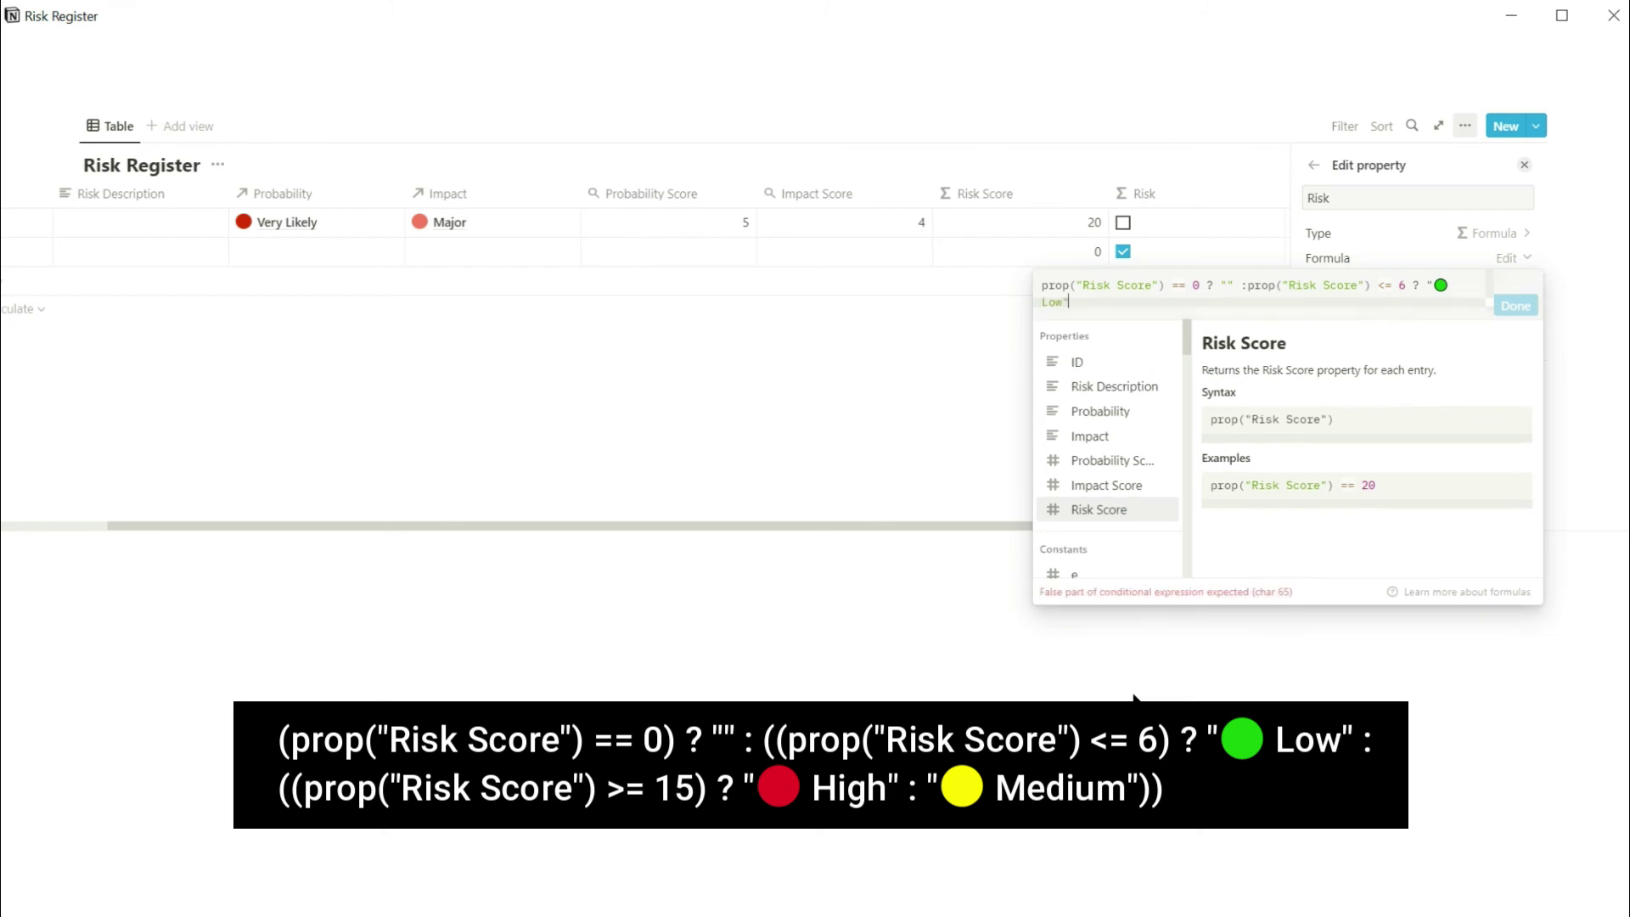
pyautogui.write(' :')
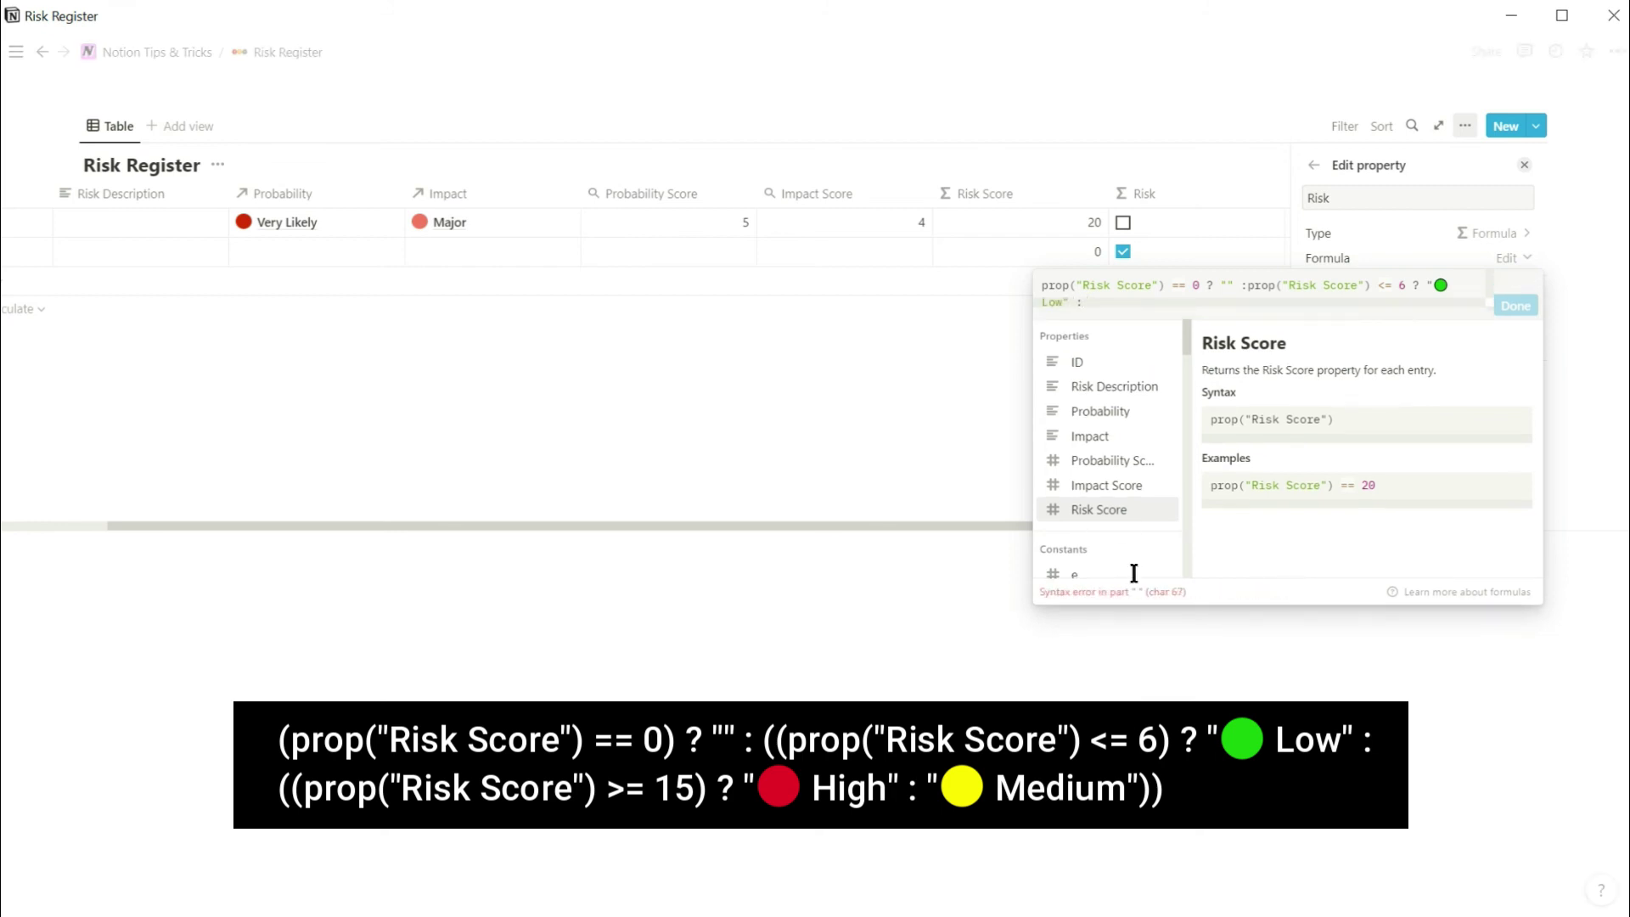
pyautogui.click(1104, 511)
pyautogui.write('>=')
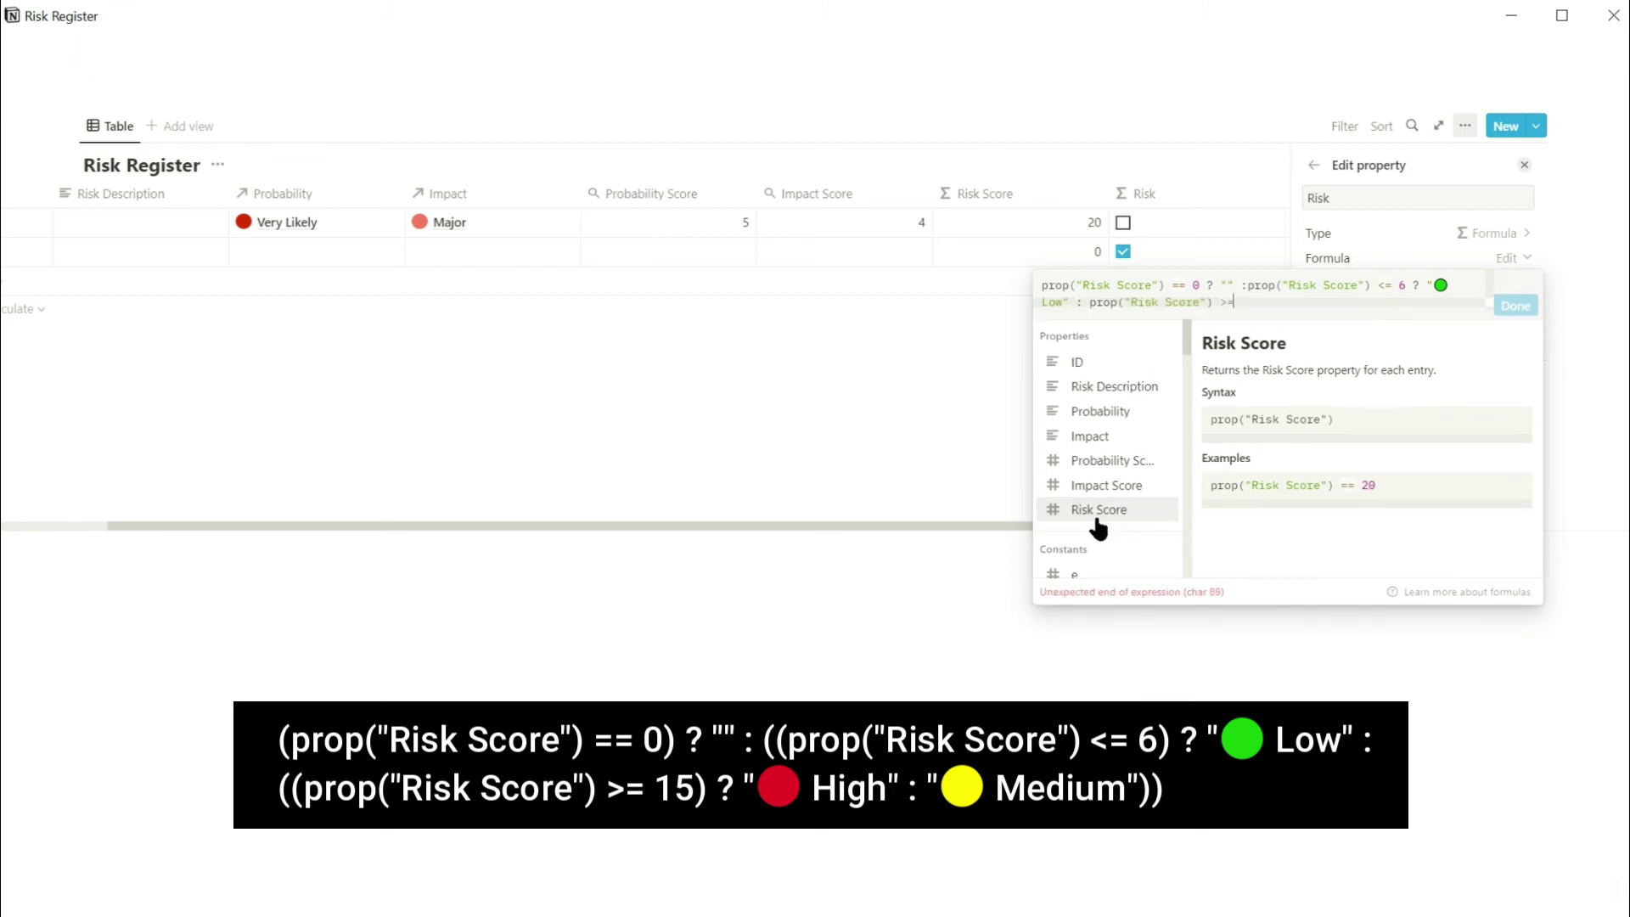
pyautogui.write(' 15 ? "🔴 High" : "🟡')
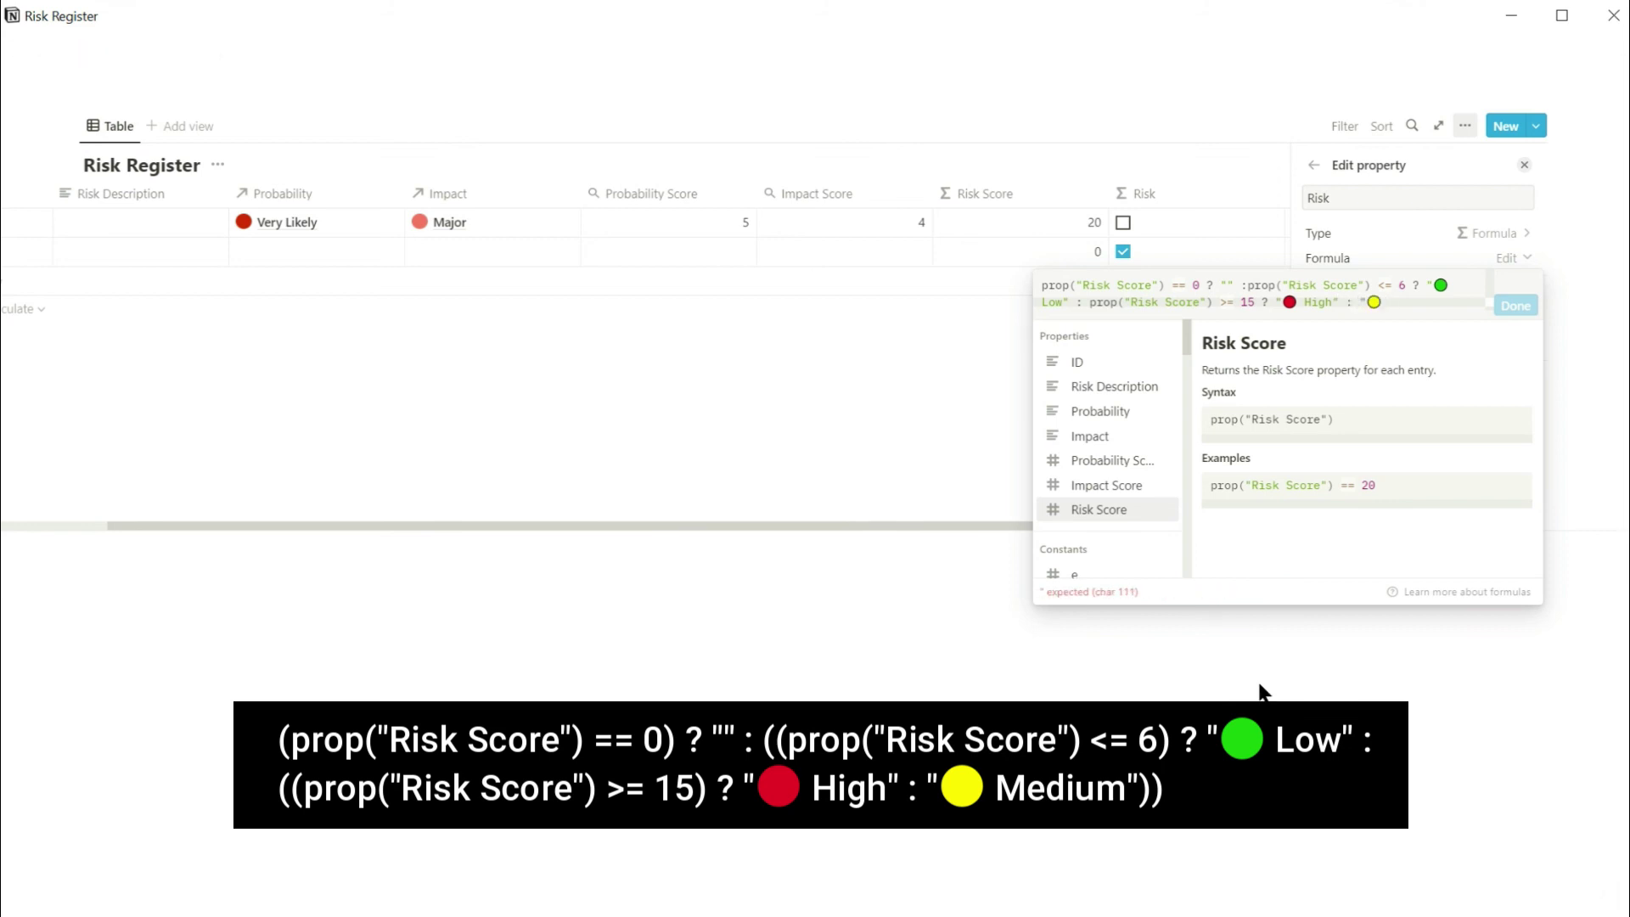
pyautogui.write(' Medium"')
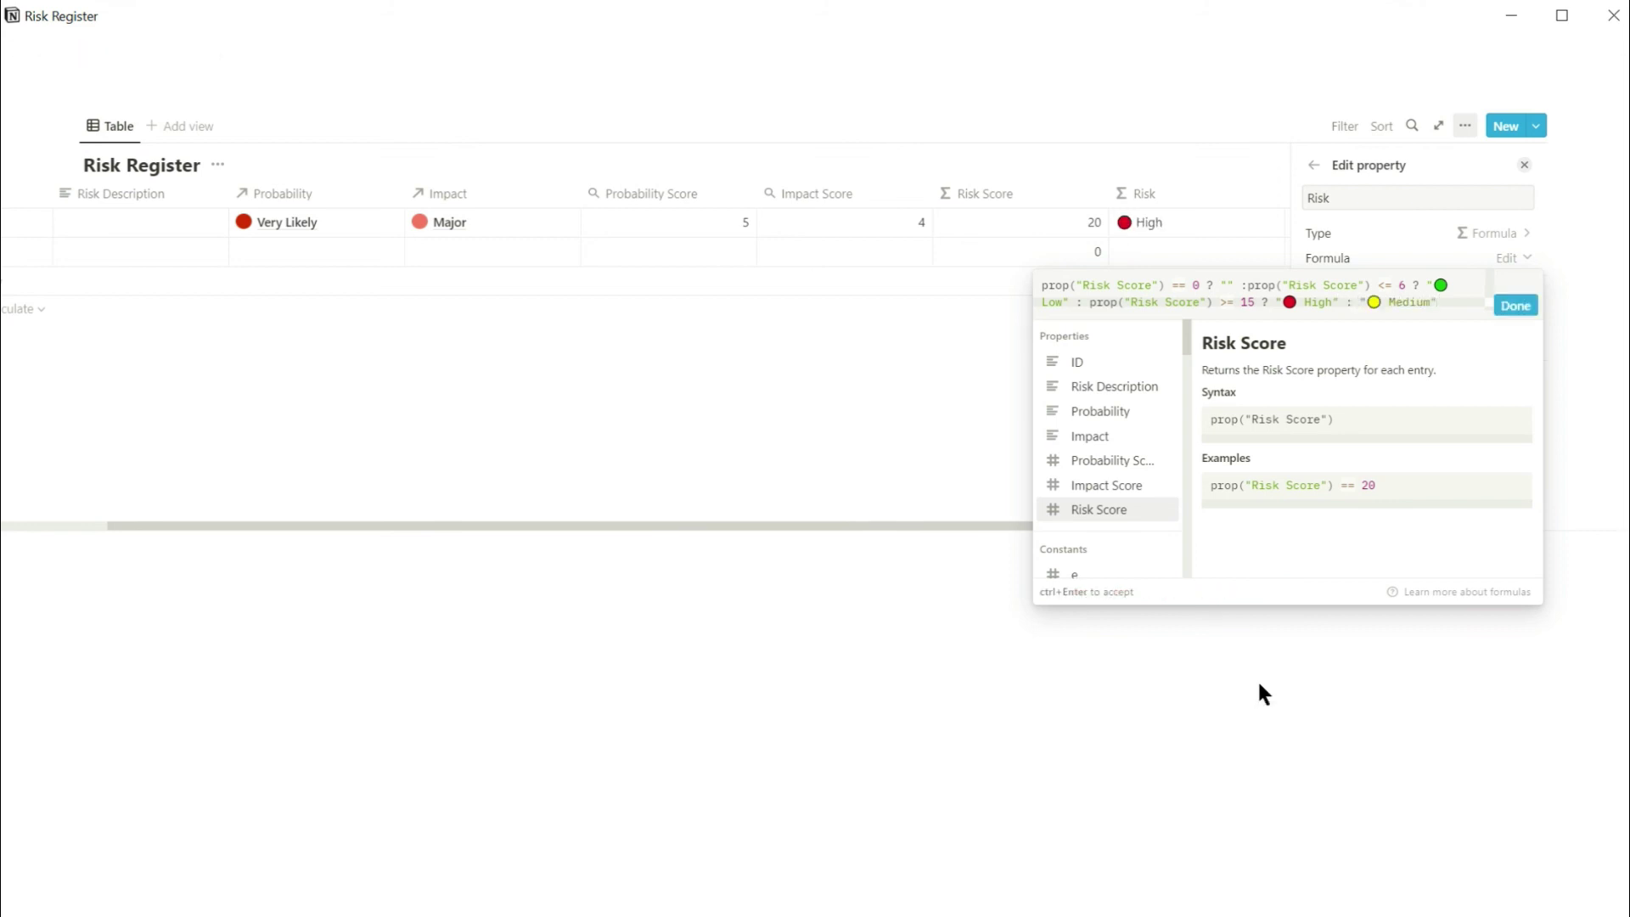
pyautogui.click(1515, 308)
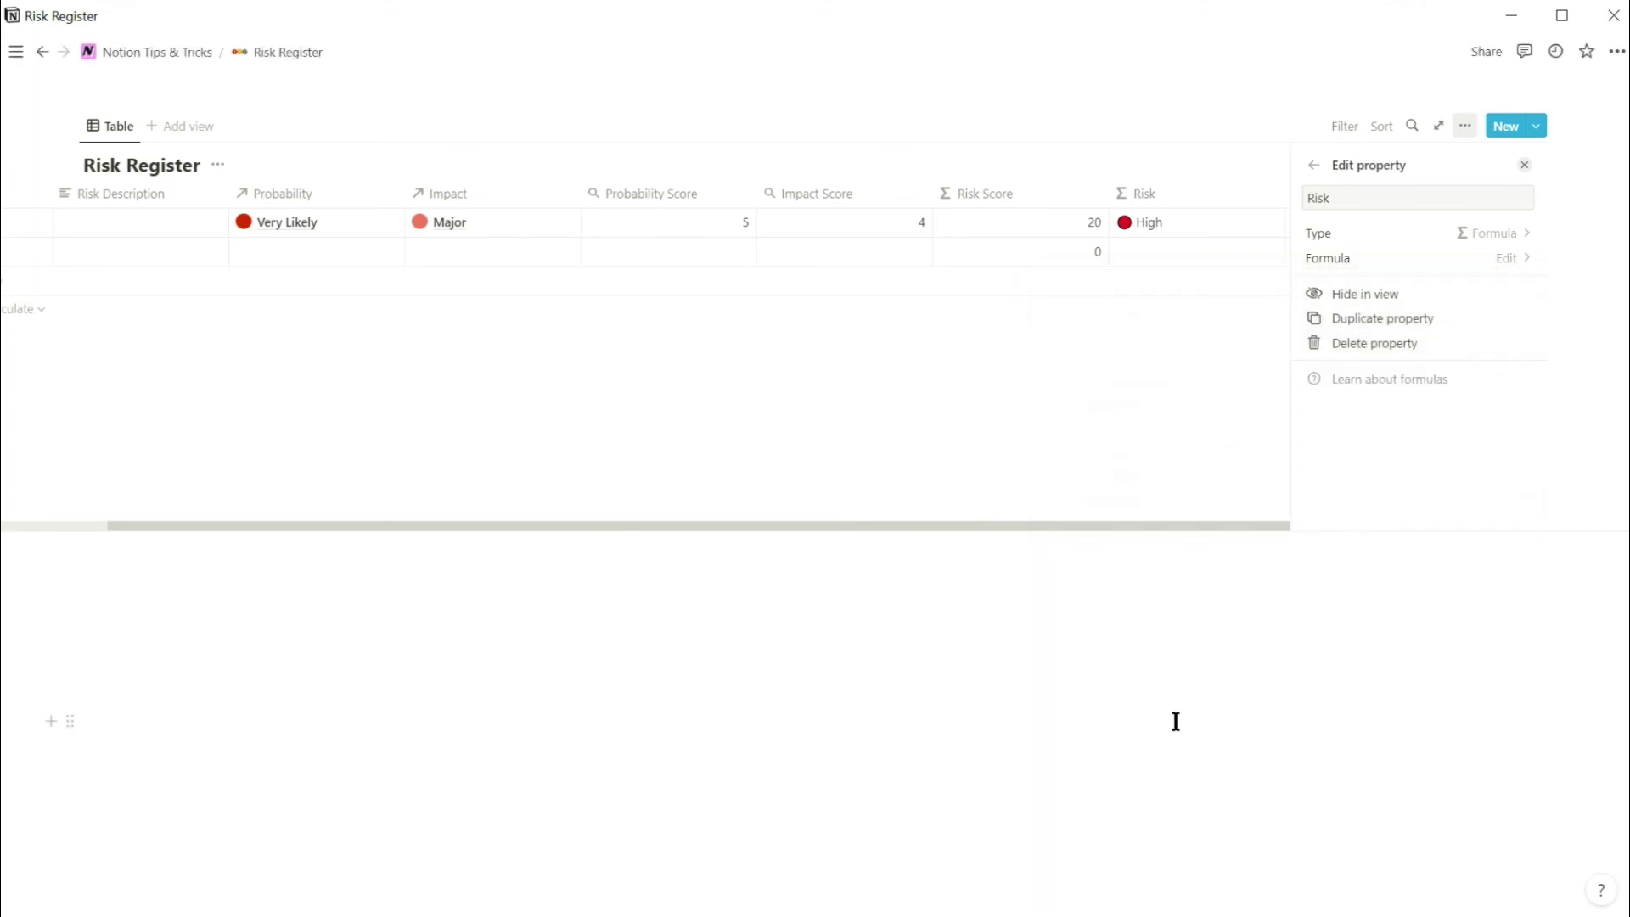
# Step: Link the second risk to Unlikely probability and No Impact
pyautogui.click(1520, 170)
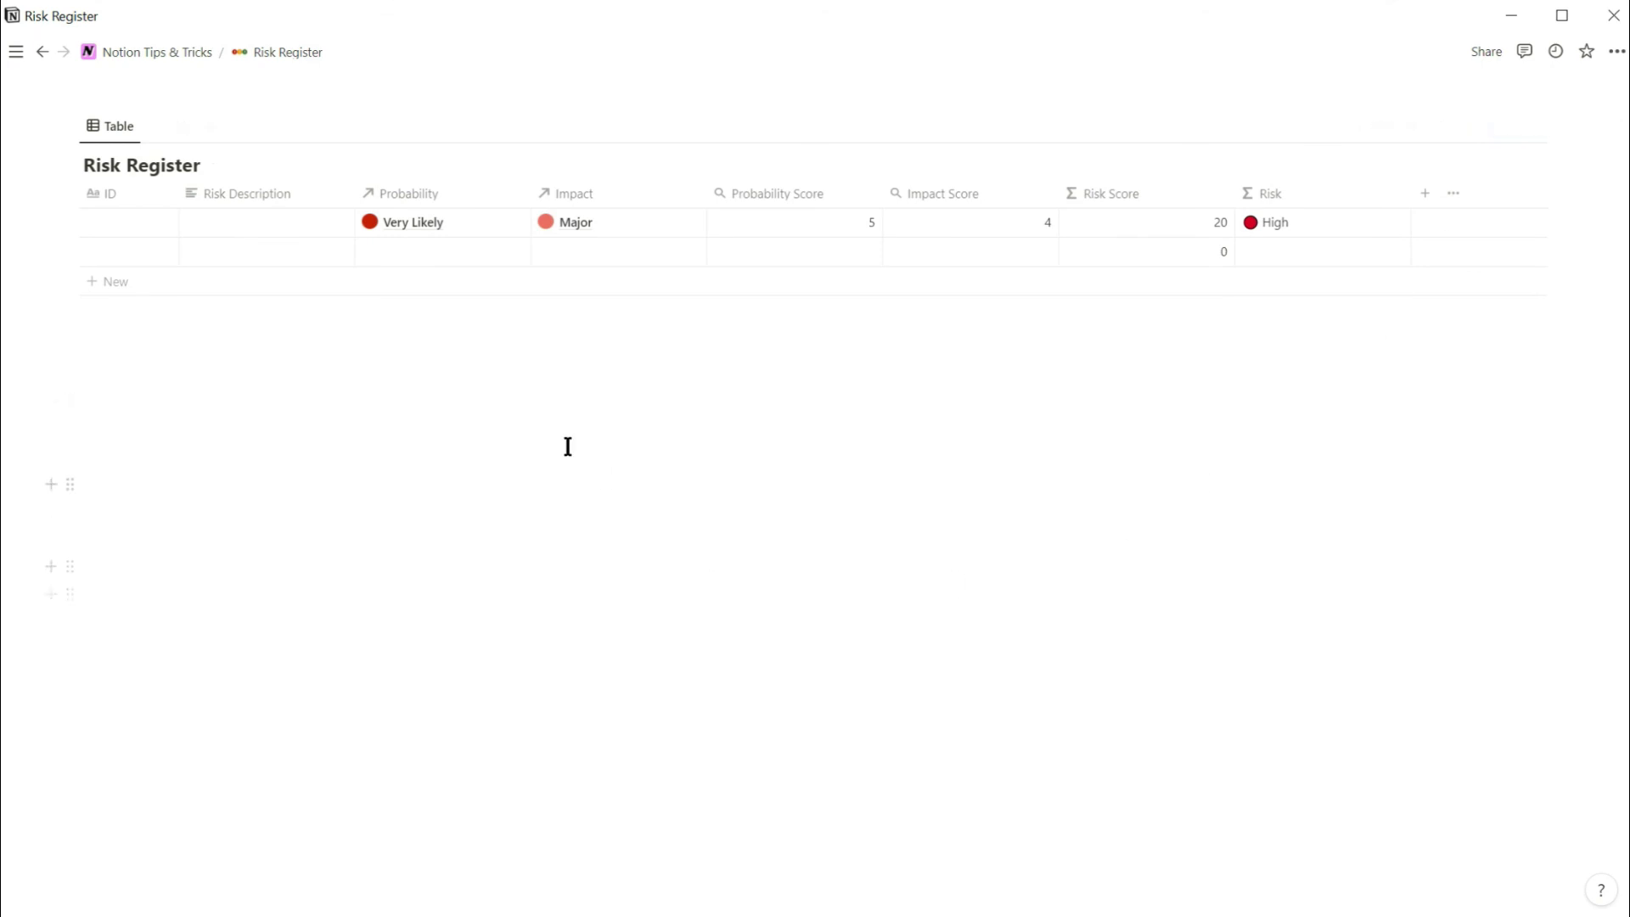
pyautogui.click(439, 248)
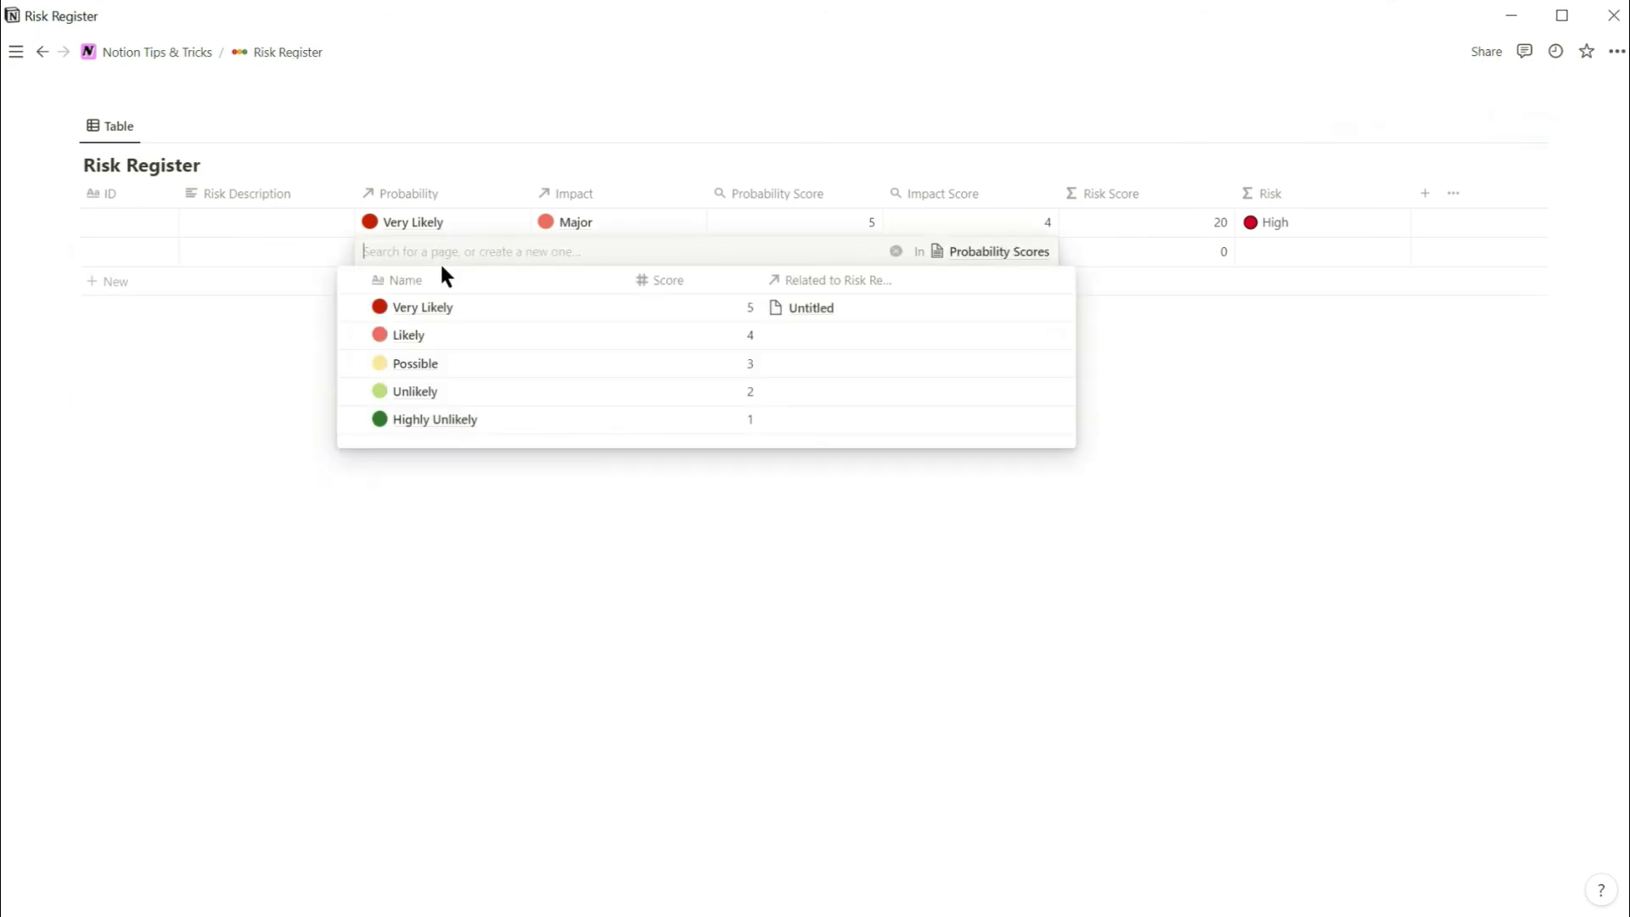
pyautogui.click(417, 391)
pyautogui.press('Escape')
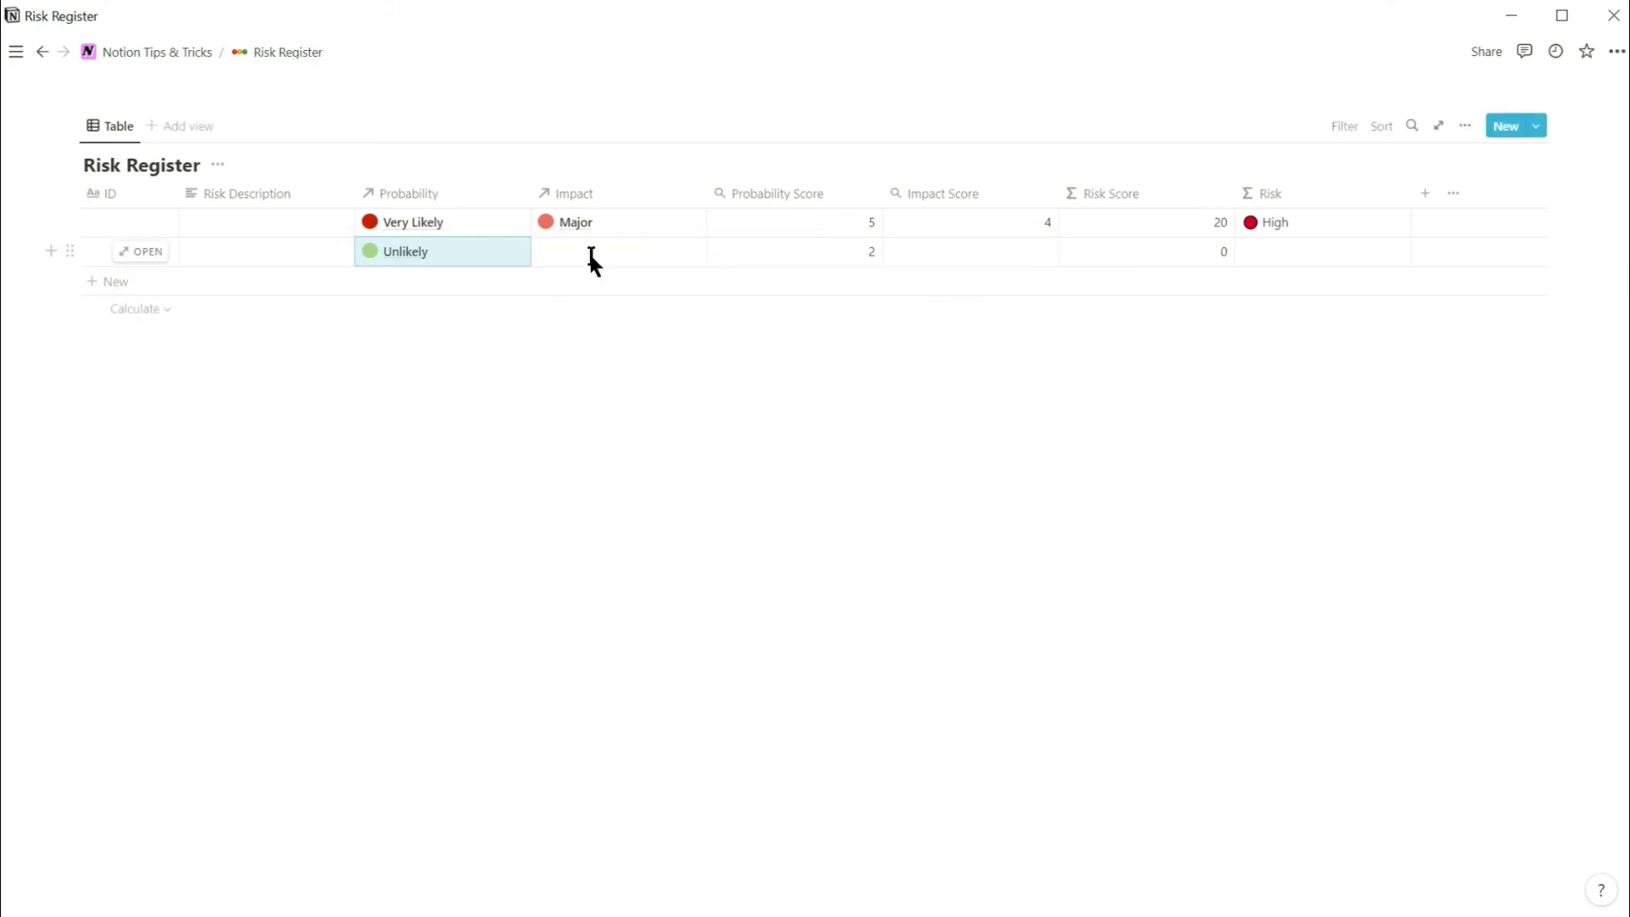
pyautogui.click(591, 255)
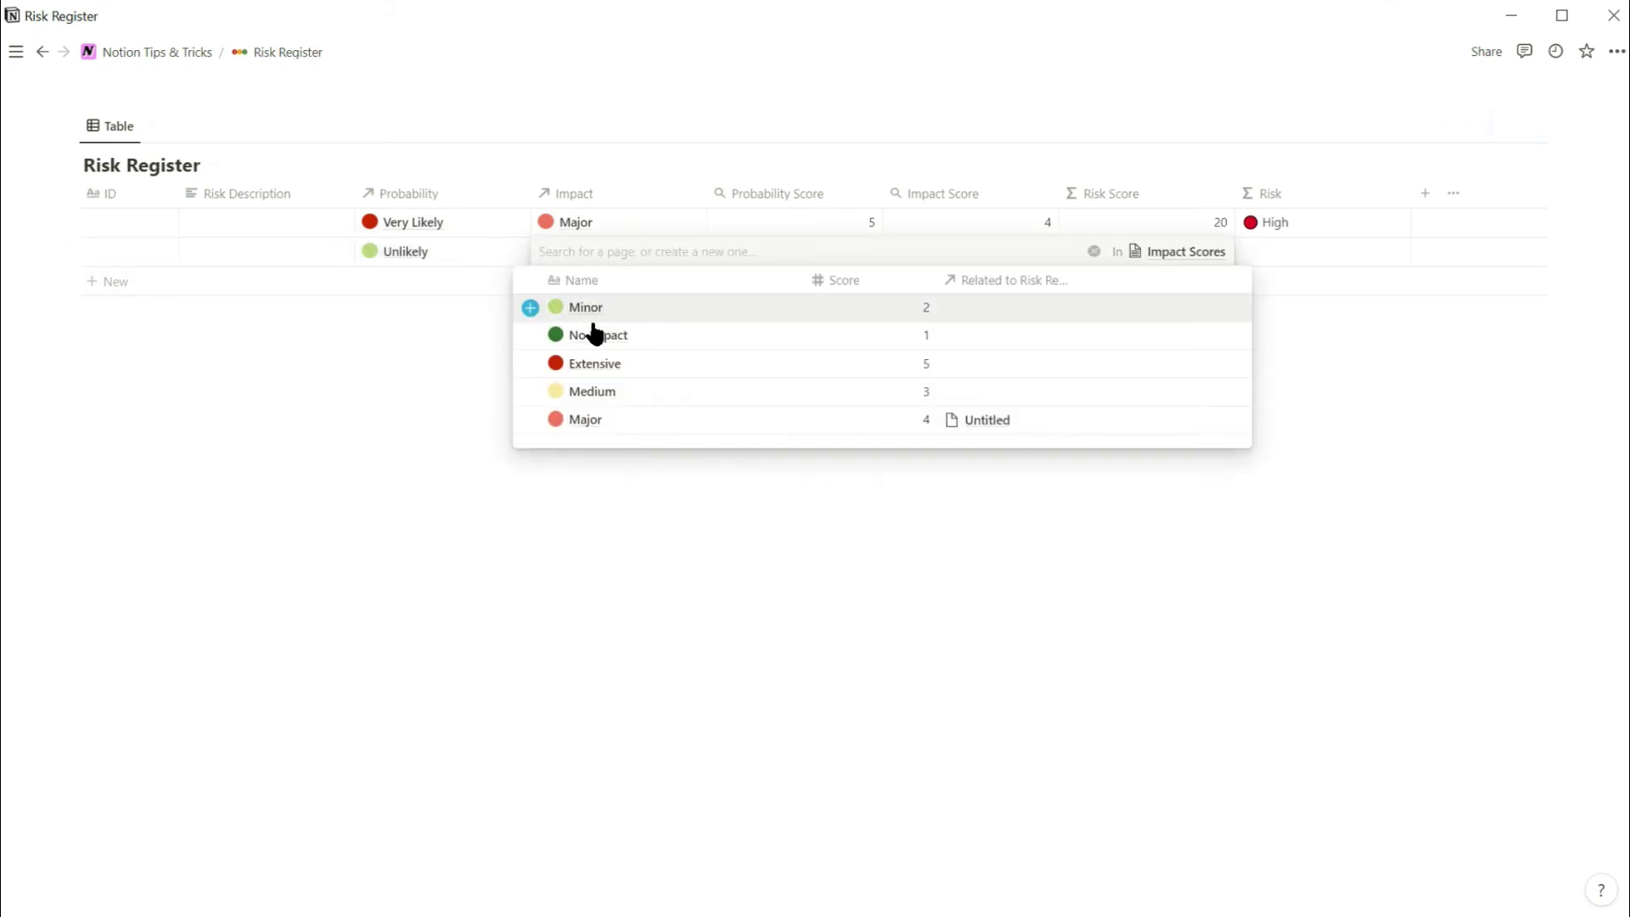
pyautogui.click(593, 332)
pyautogui.press('Escape')
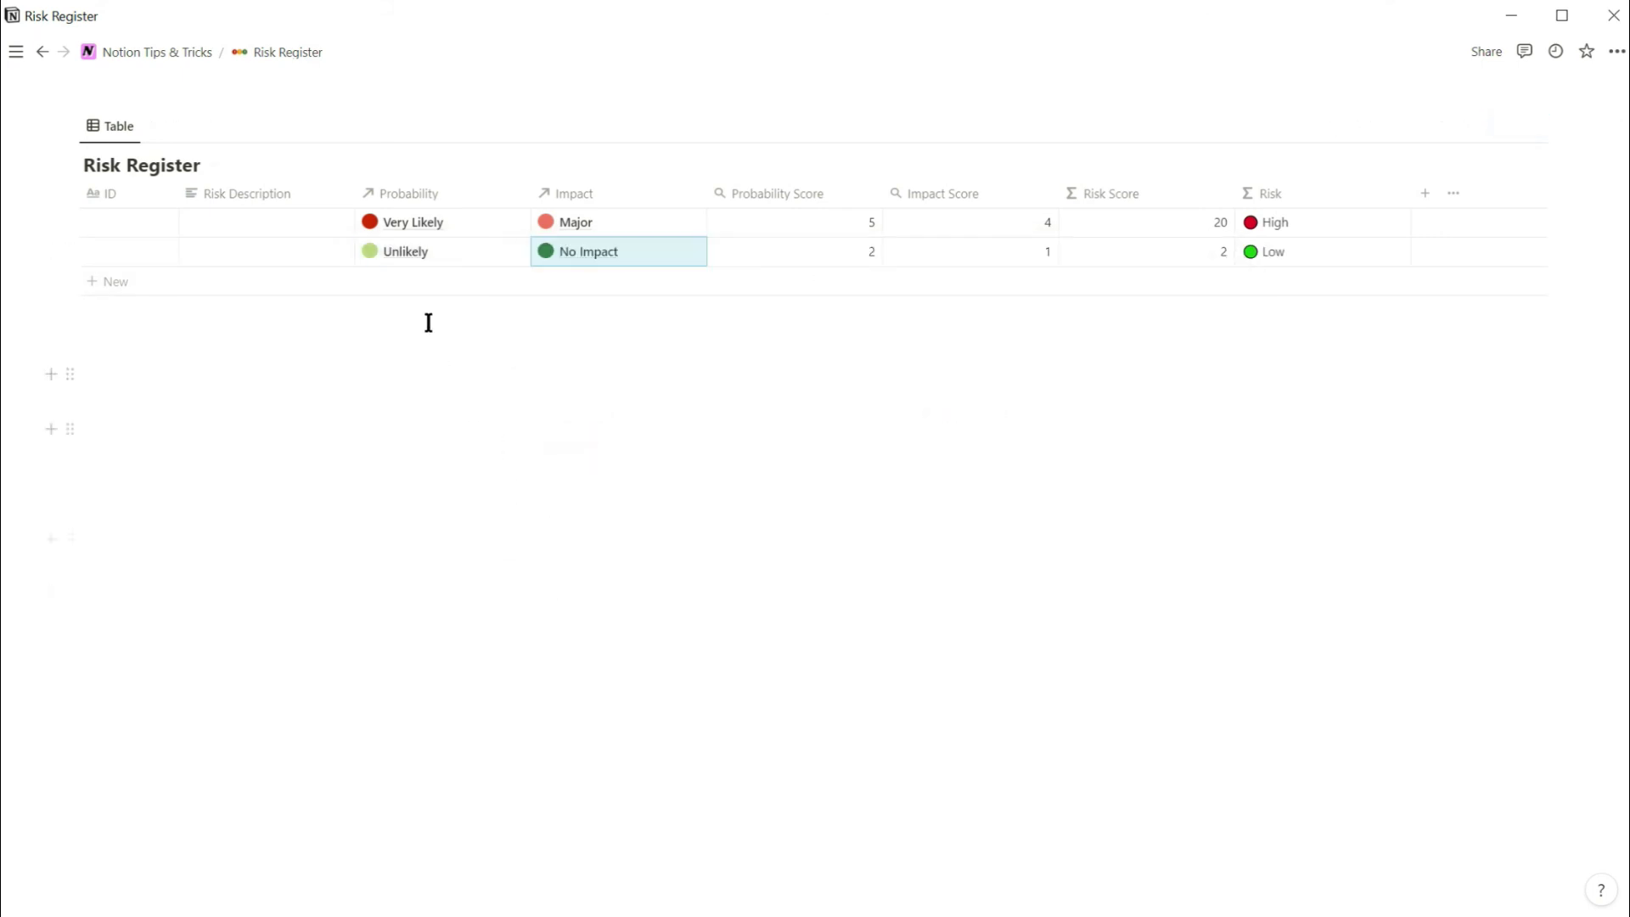
# Step: Add a third risk row with Possible probability and Medium impact
pyautogui.click(418, 283)
pyautogui.press('Escape')
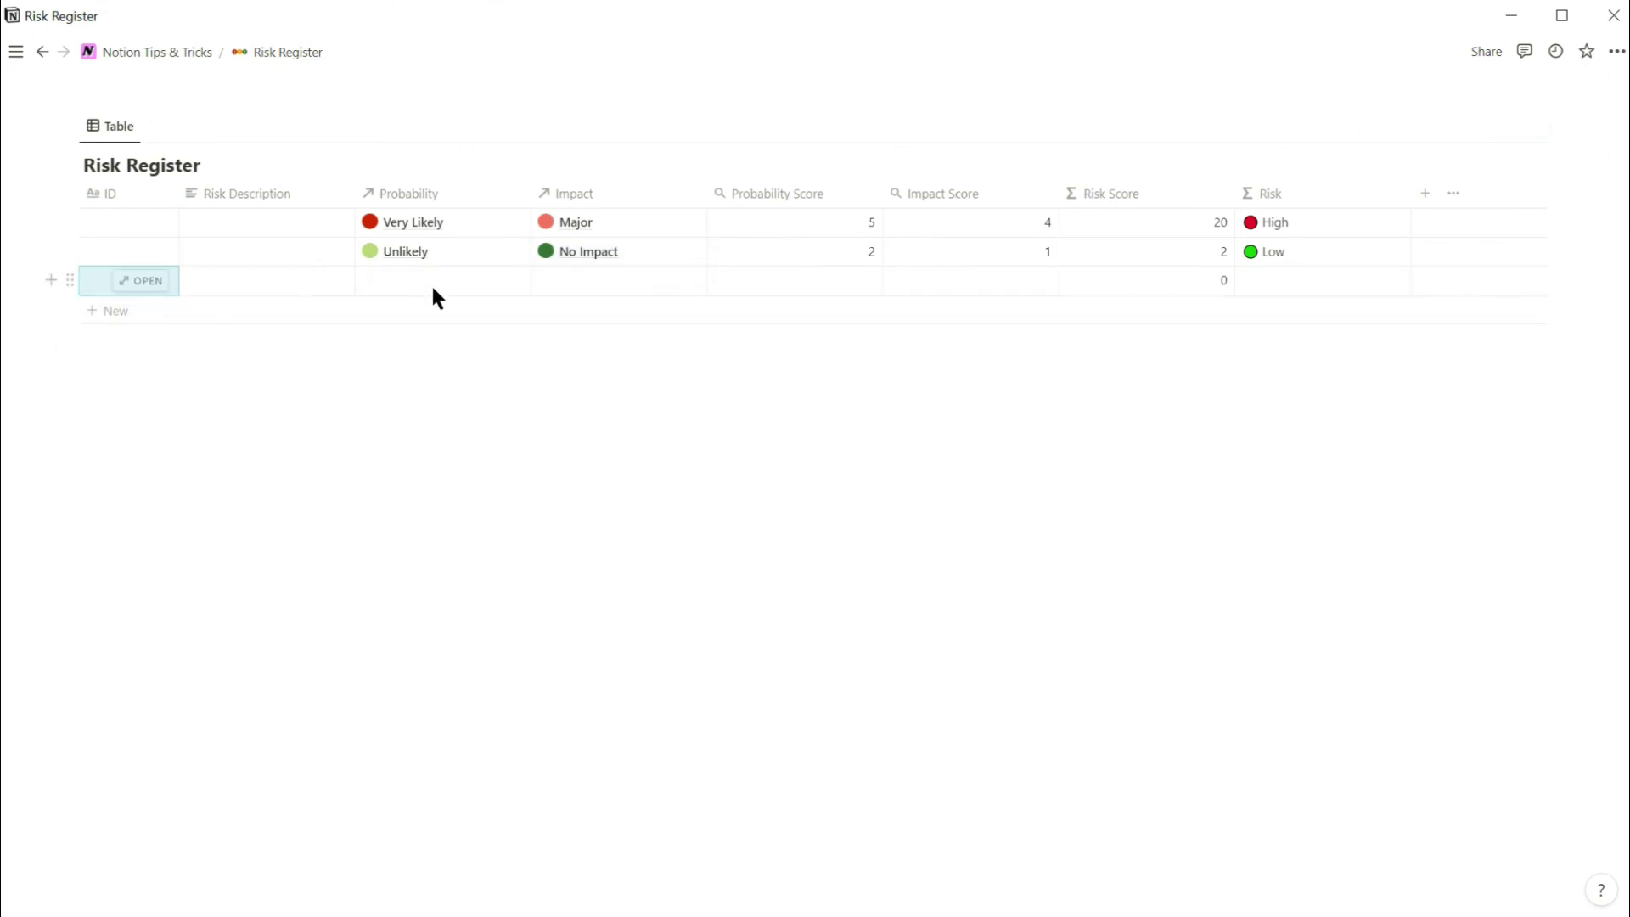
pyautogui.click(433, 282)
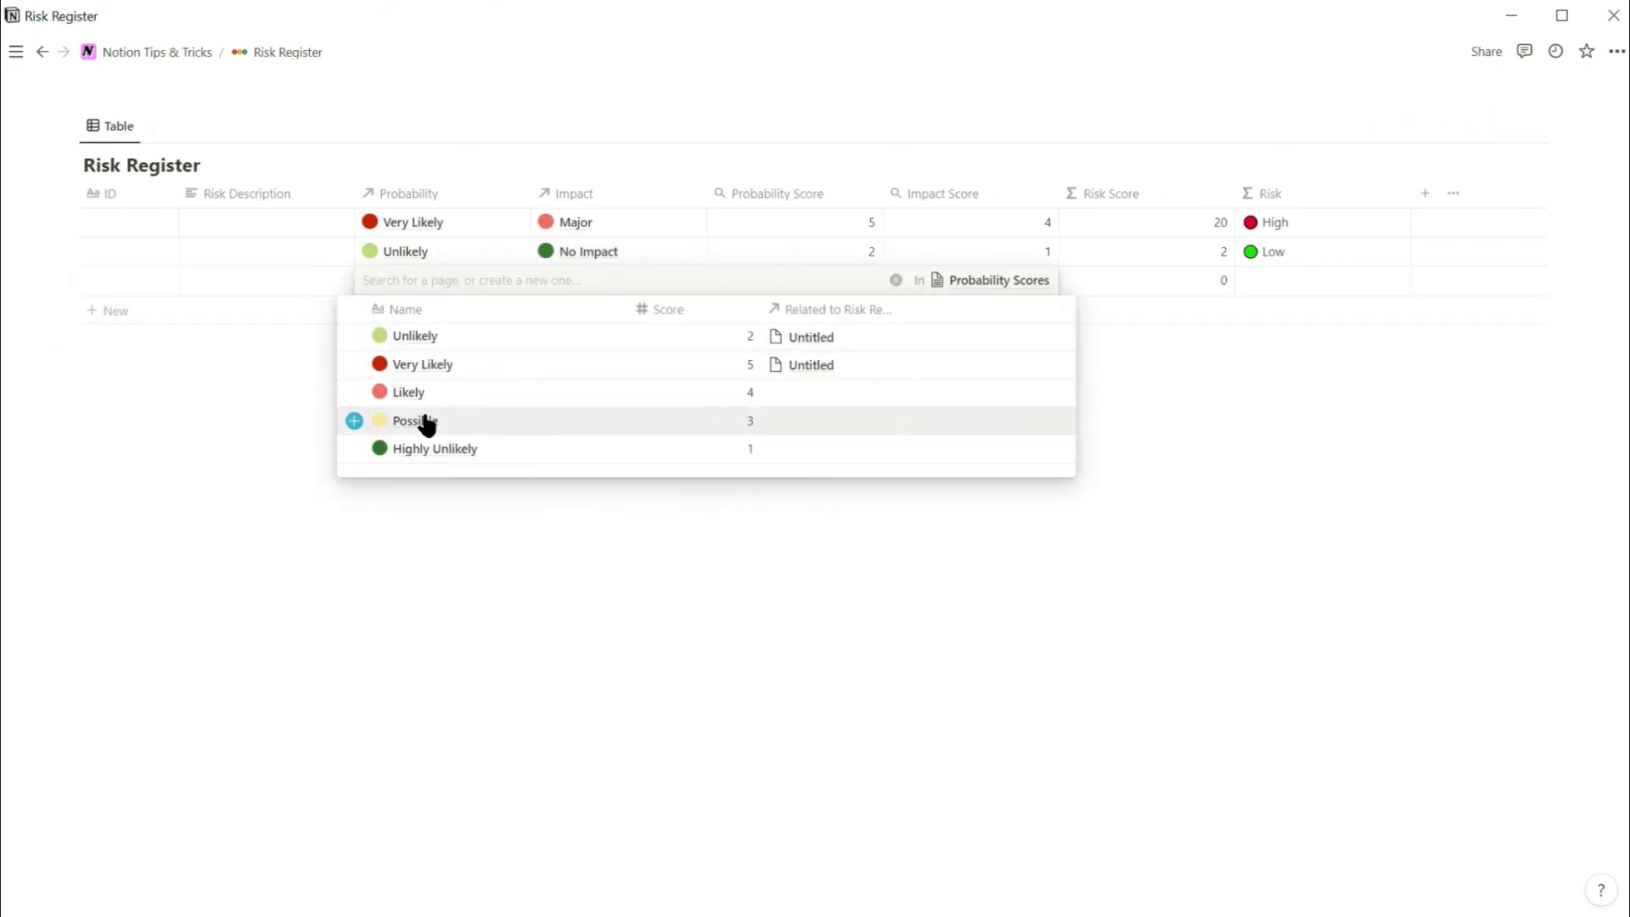
pyautogui.click(424, 420)
pyautogui.press('Escape')
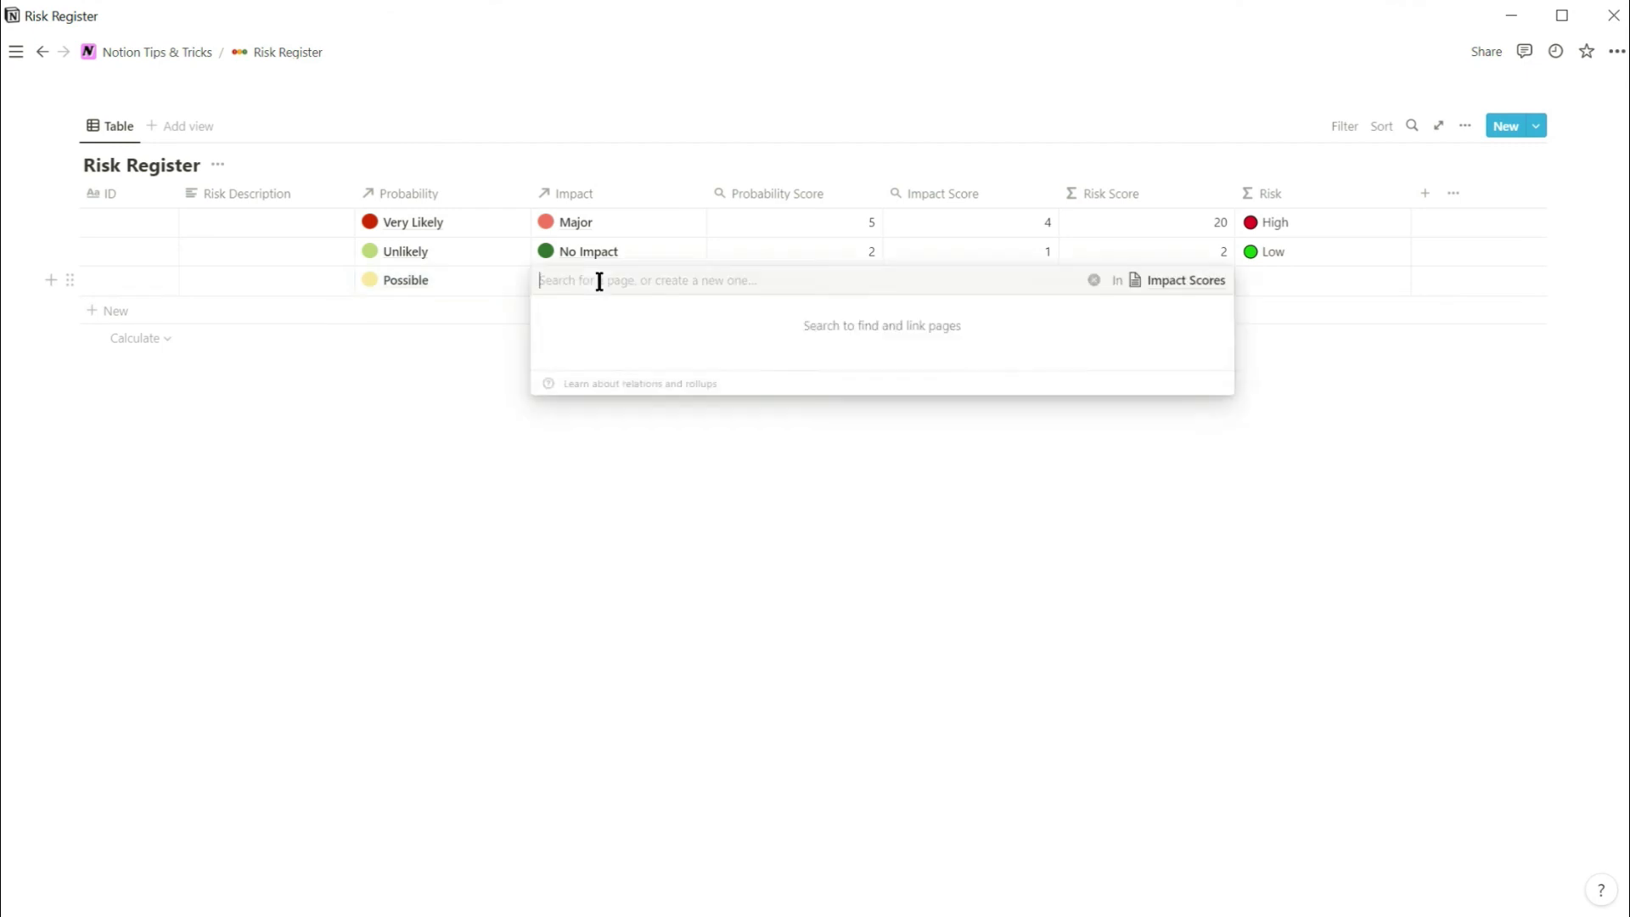
pyautogui.click(591, 419)
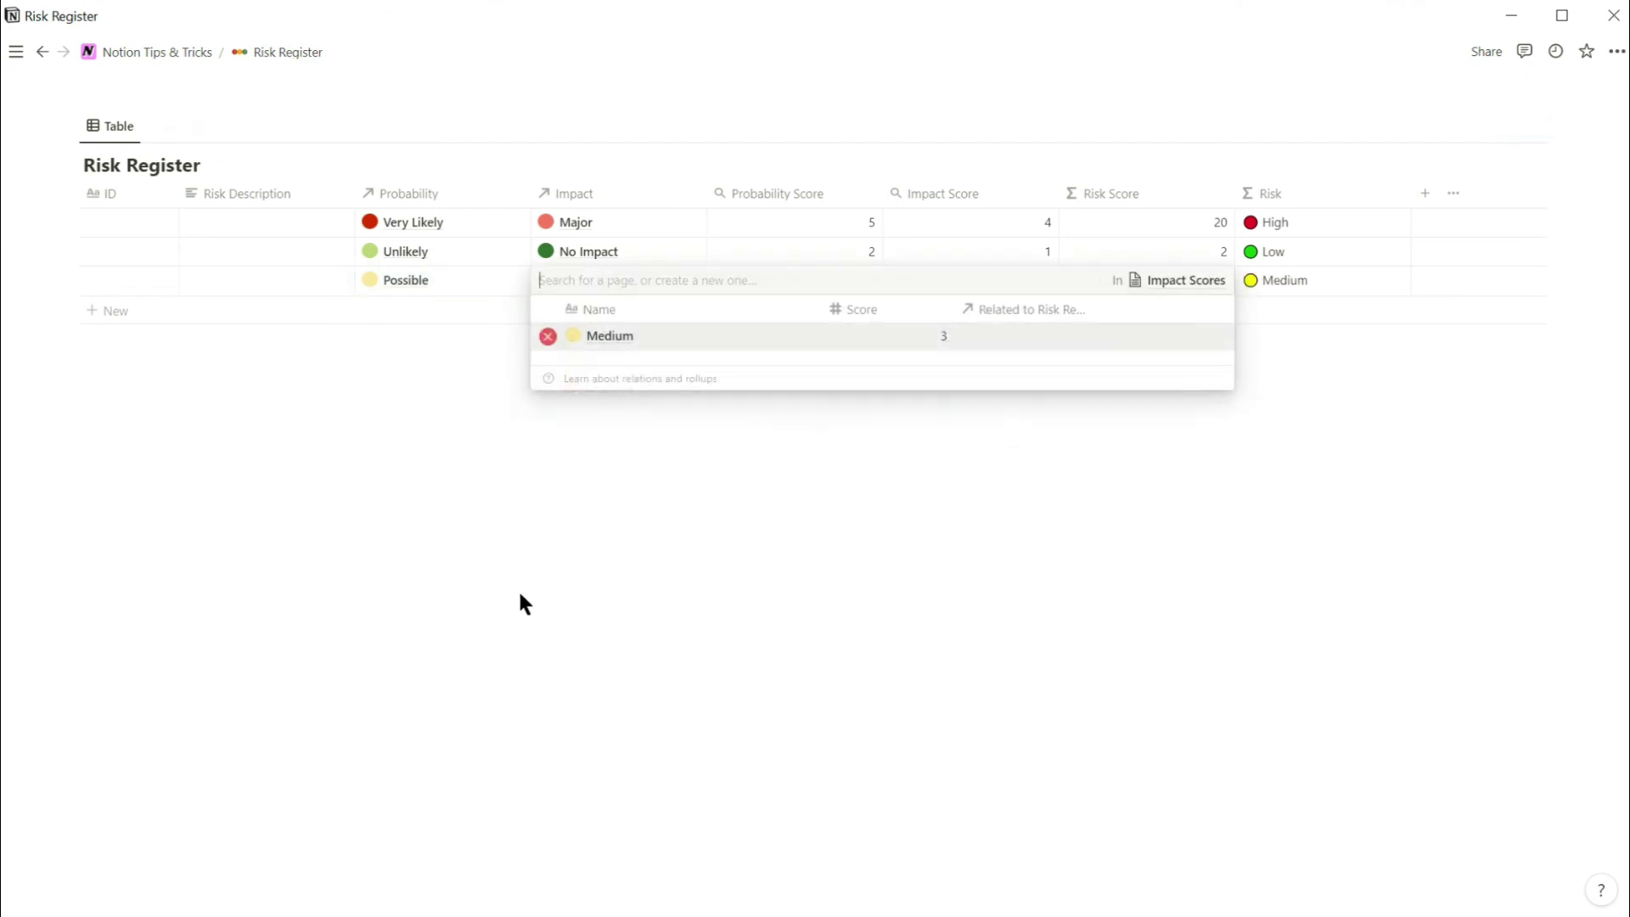
pyautogui.press('Escape')
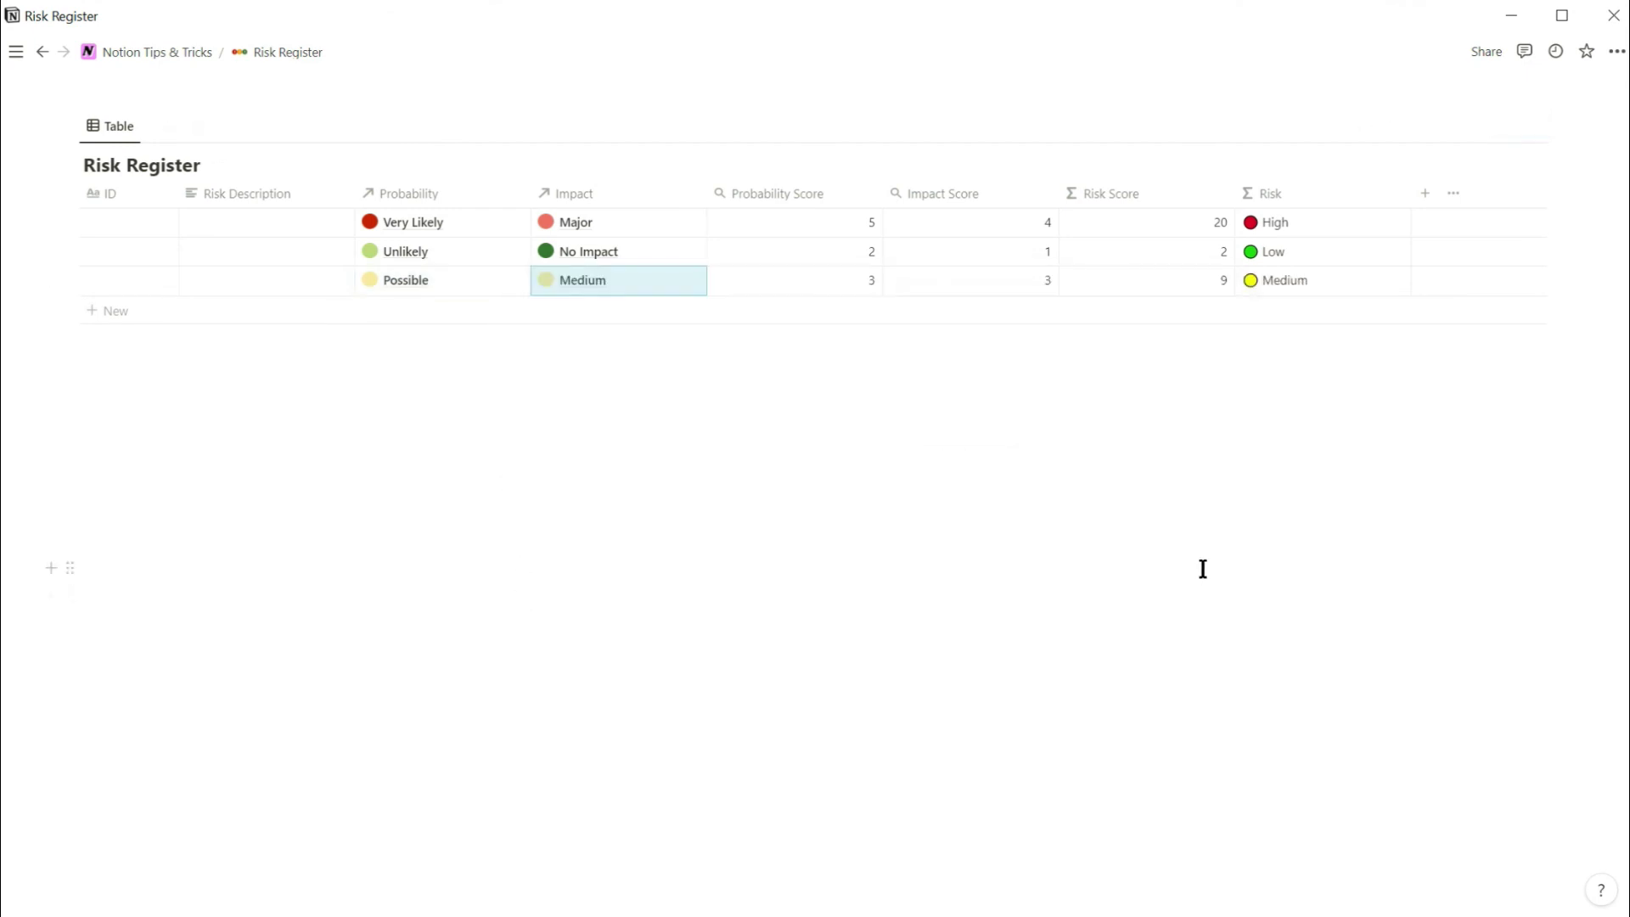
pyautogui.click(1037, 546)
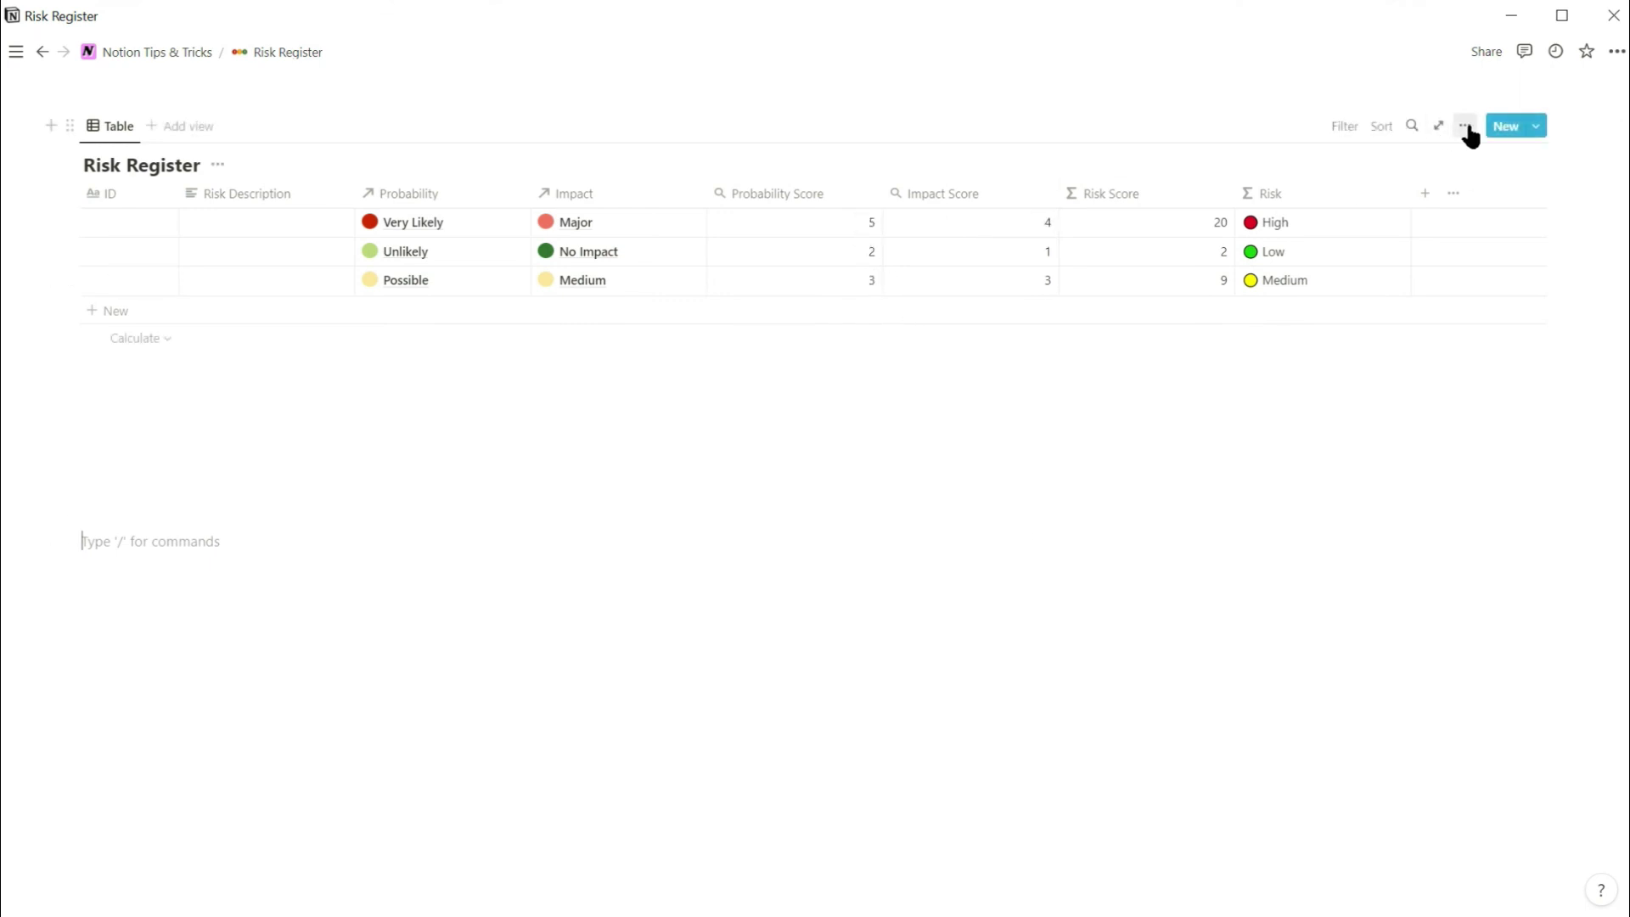
# Step: Hide the Probability Score, Impact Score and Risk Score columns from the table view
pyautogui.click(1465, 126)
pyautogui.click(1443, 270)
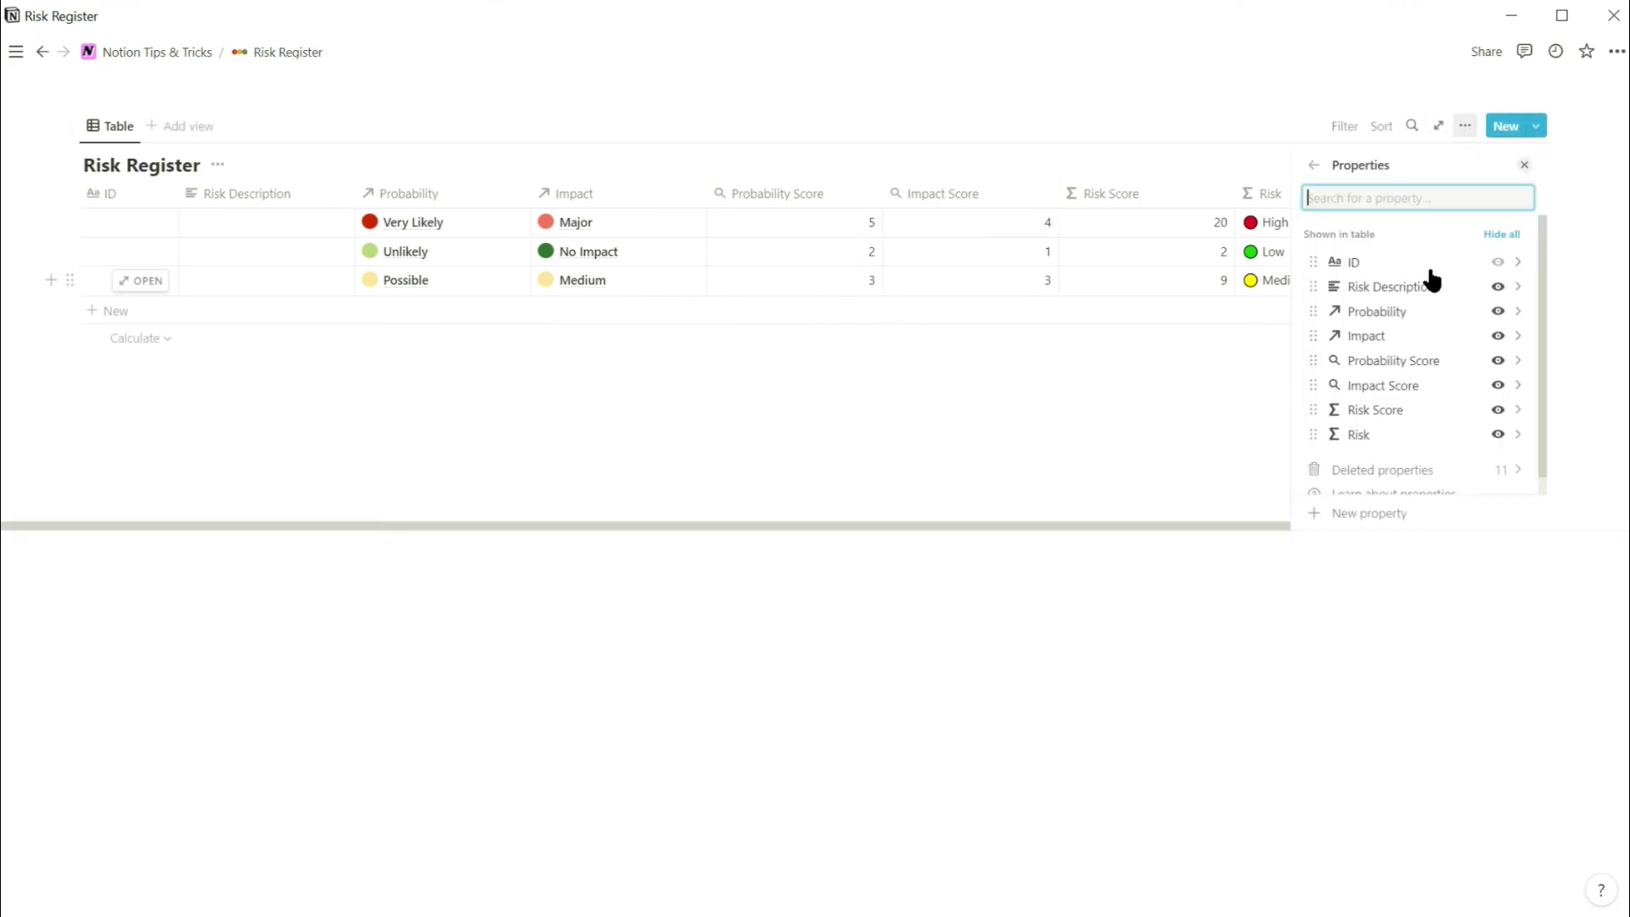
pyautogui.click(1499, 361)
pyautogui.click(1498, 361)
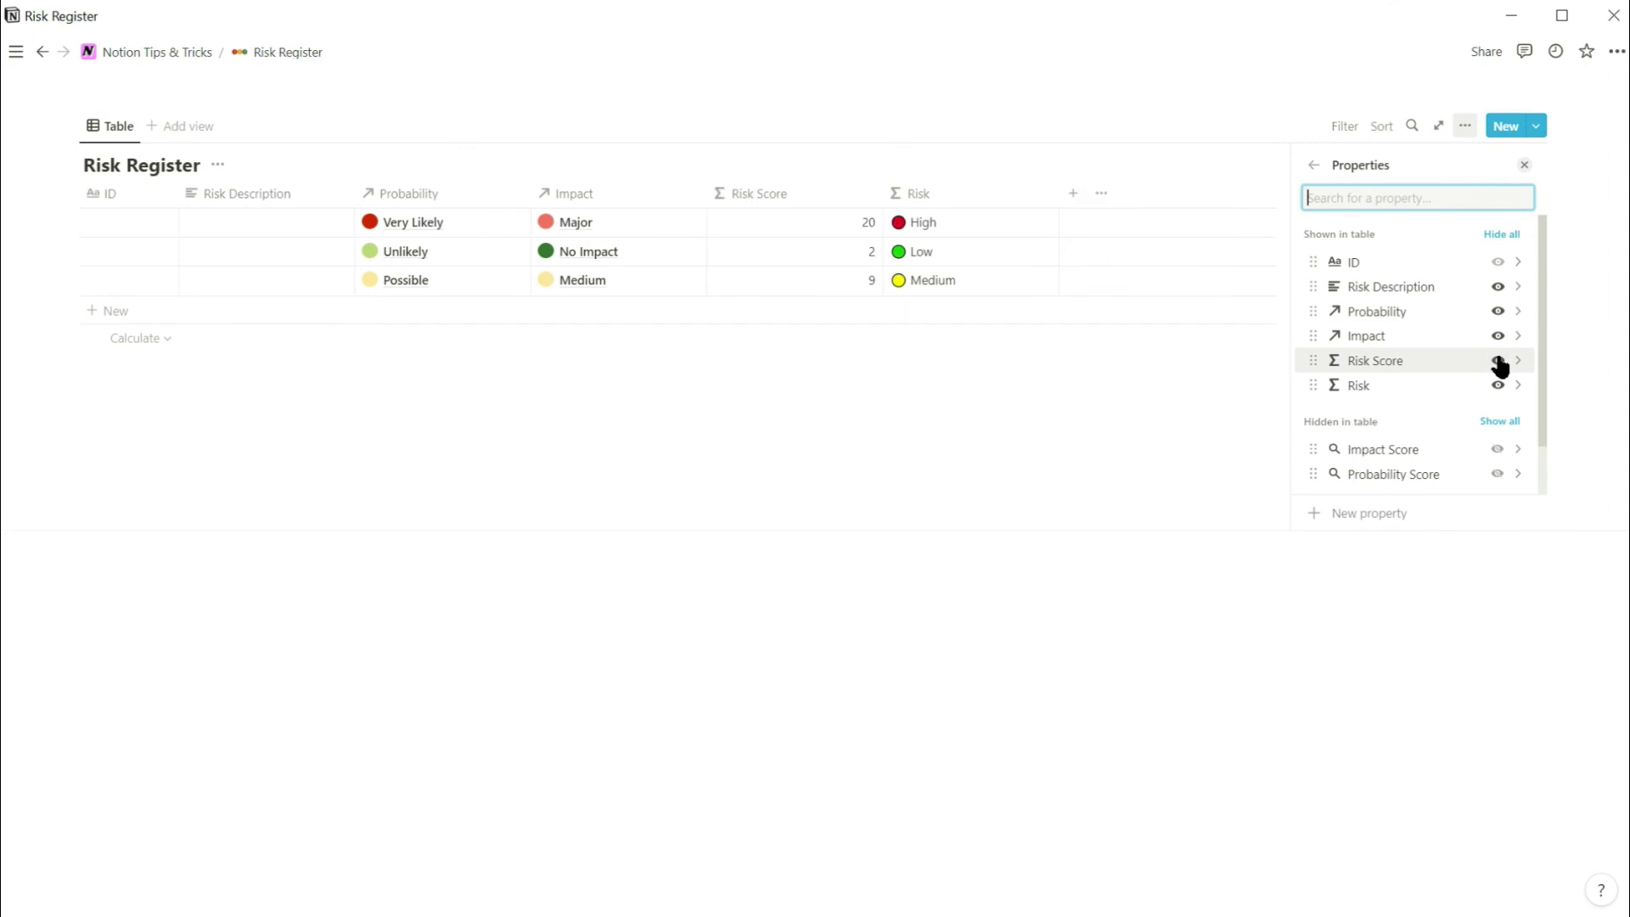
pyautogui.click(1498, 361)
pyautogui.click(1022, 440)
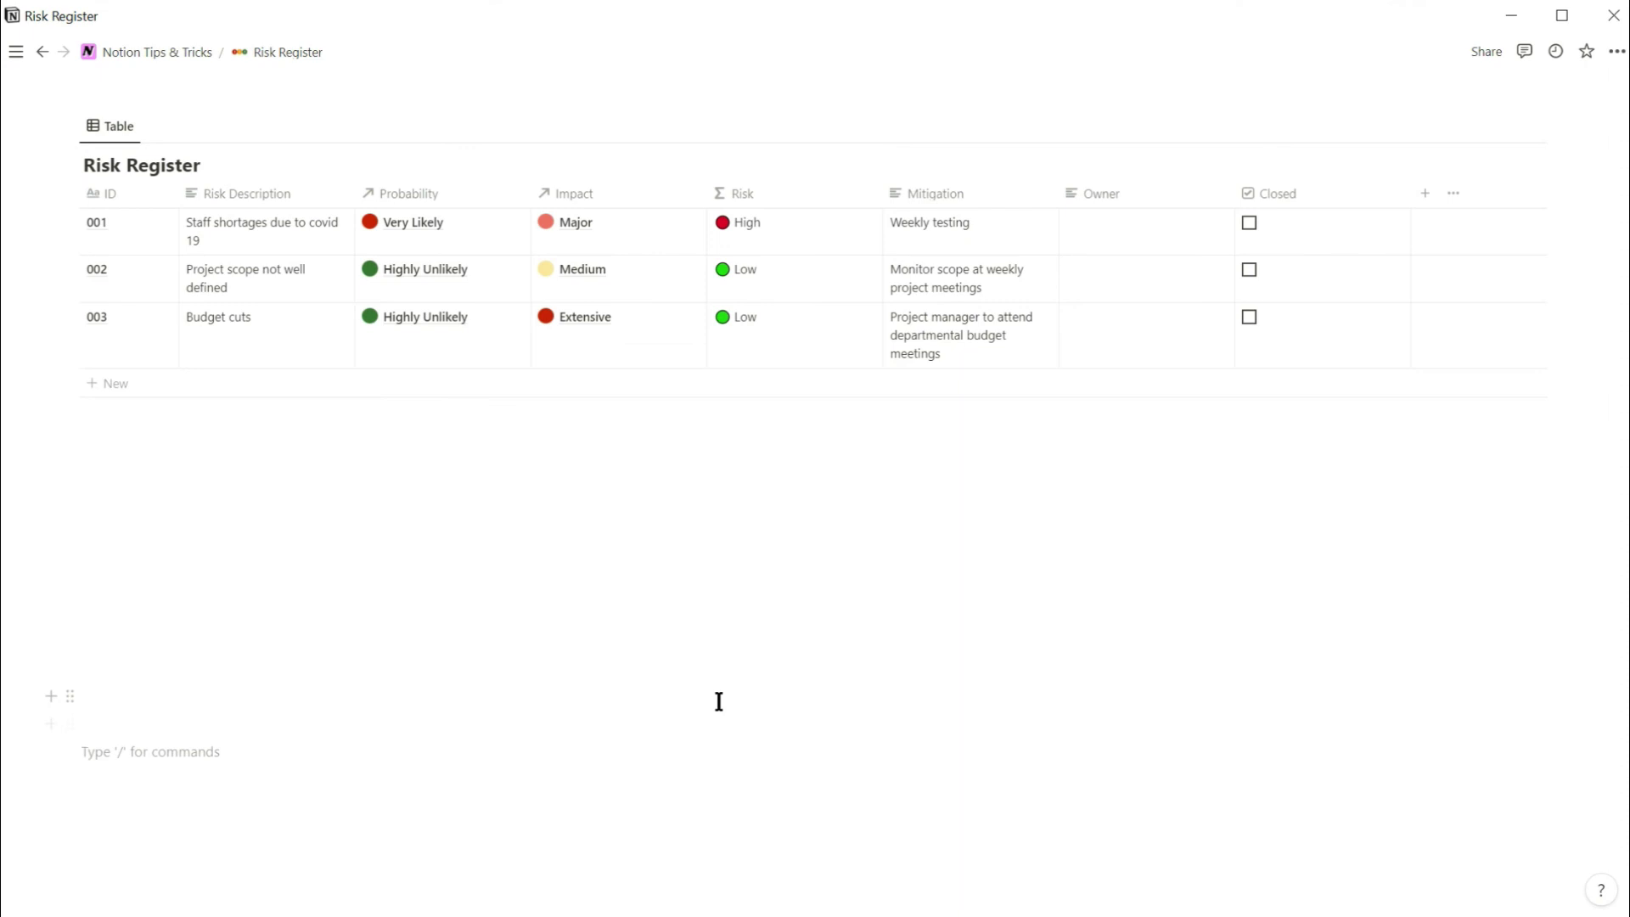
pyautogui.scroll(1, 718, 701)
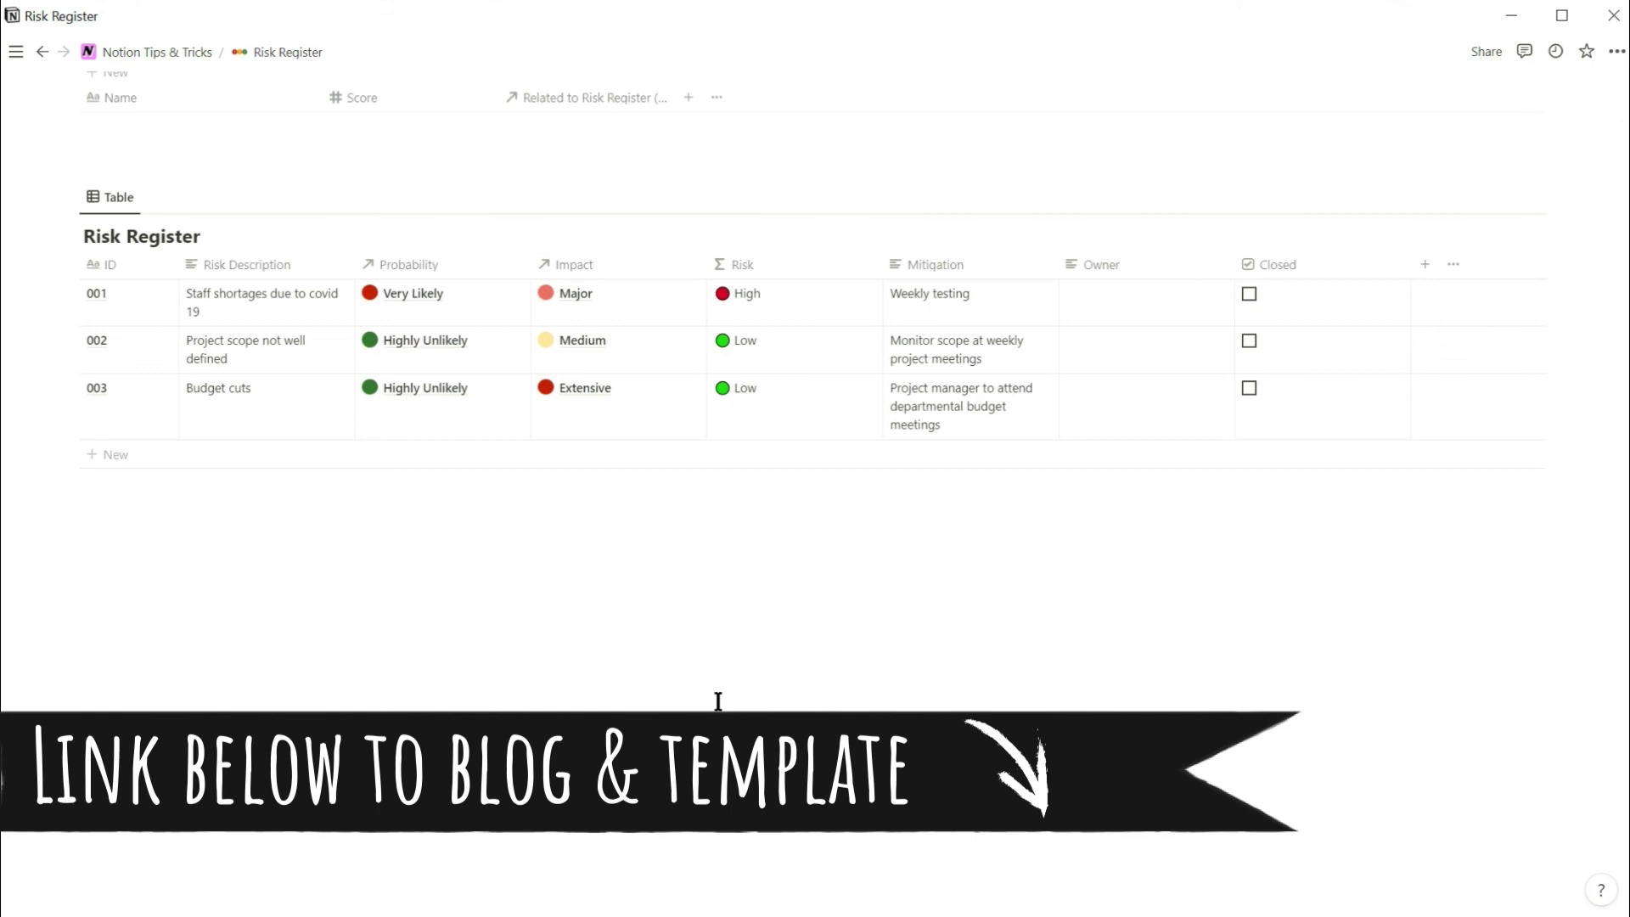
pyautogui.scroll(1, 720, 700)
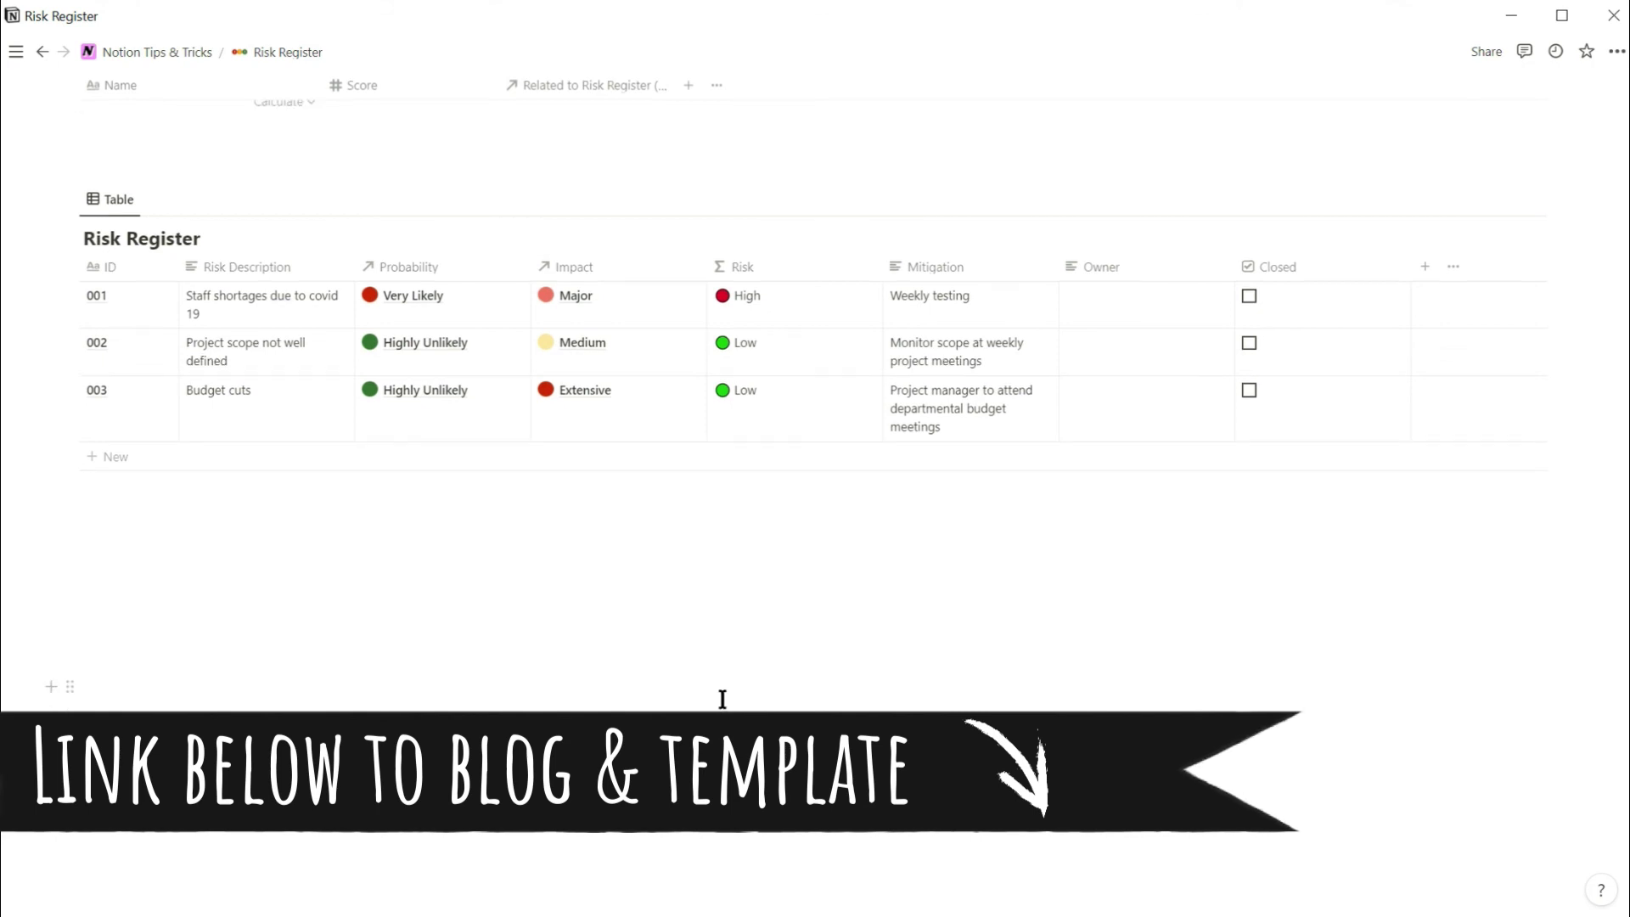